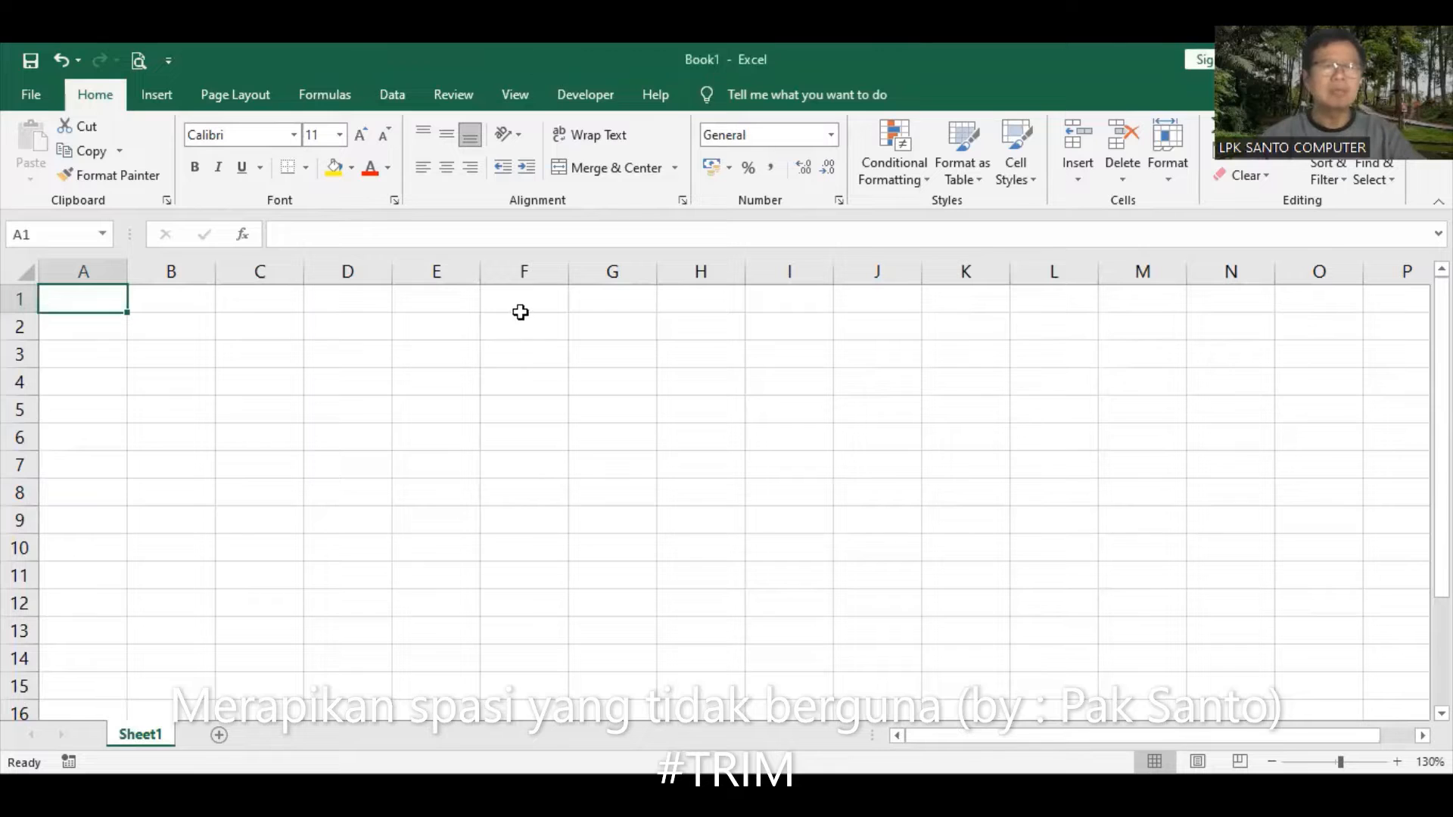
Enter "pada pagi hari udara di magelang sangat dingin" in cell E1, with leading spaces and extra spaces around "udara", "di" and "magelang".
{"action": "left_click", "coordinate": [448, 295]}
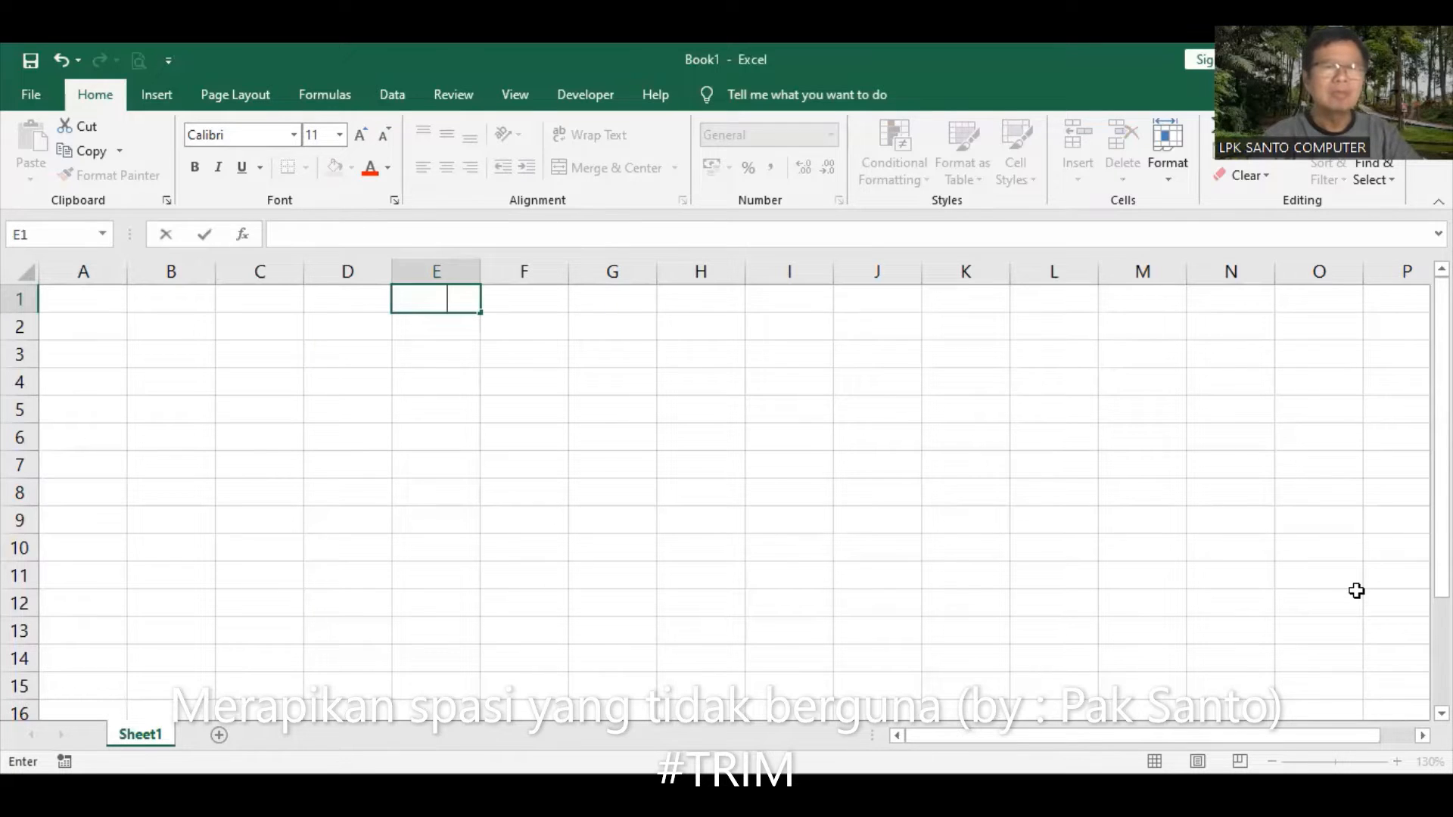
{"action": "type", "text": "pad"}
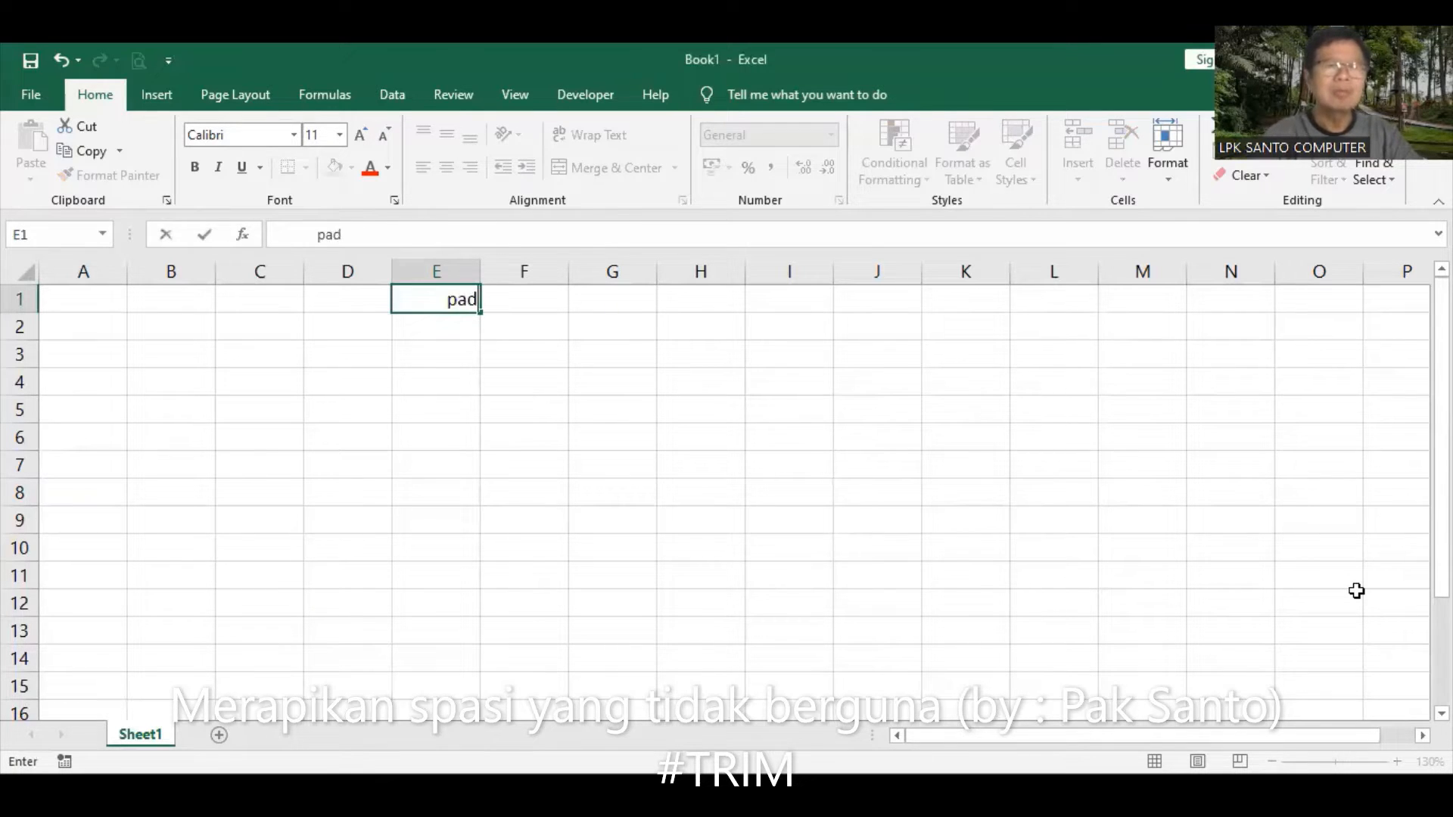
{"action": "type", "text": "a pagi hari"}
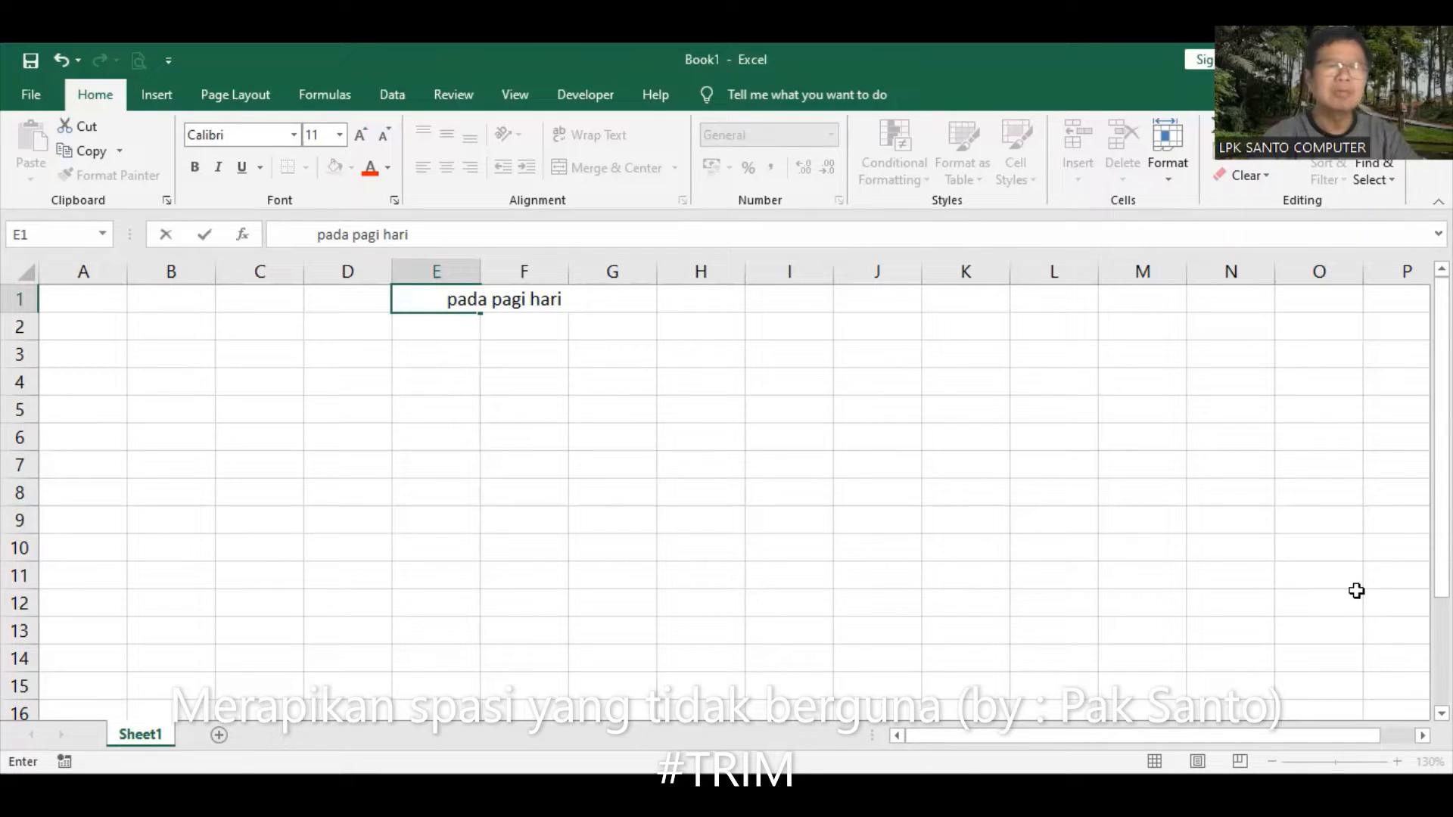
{"action": "type", "text": "udara"}
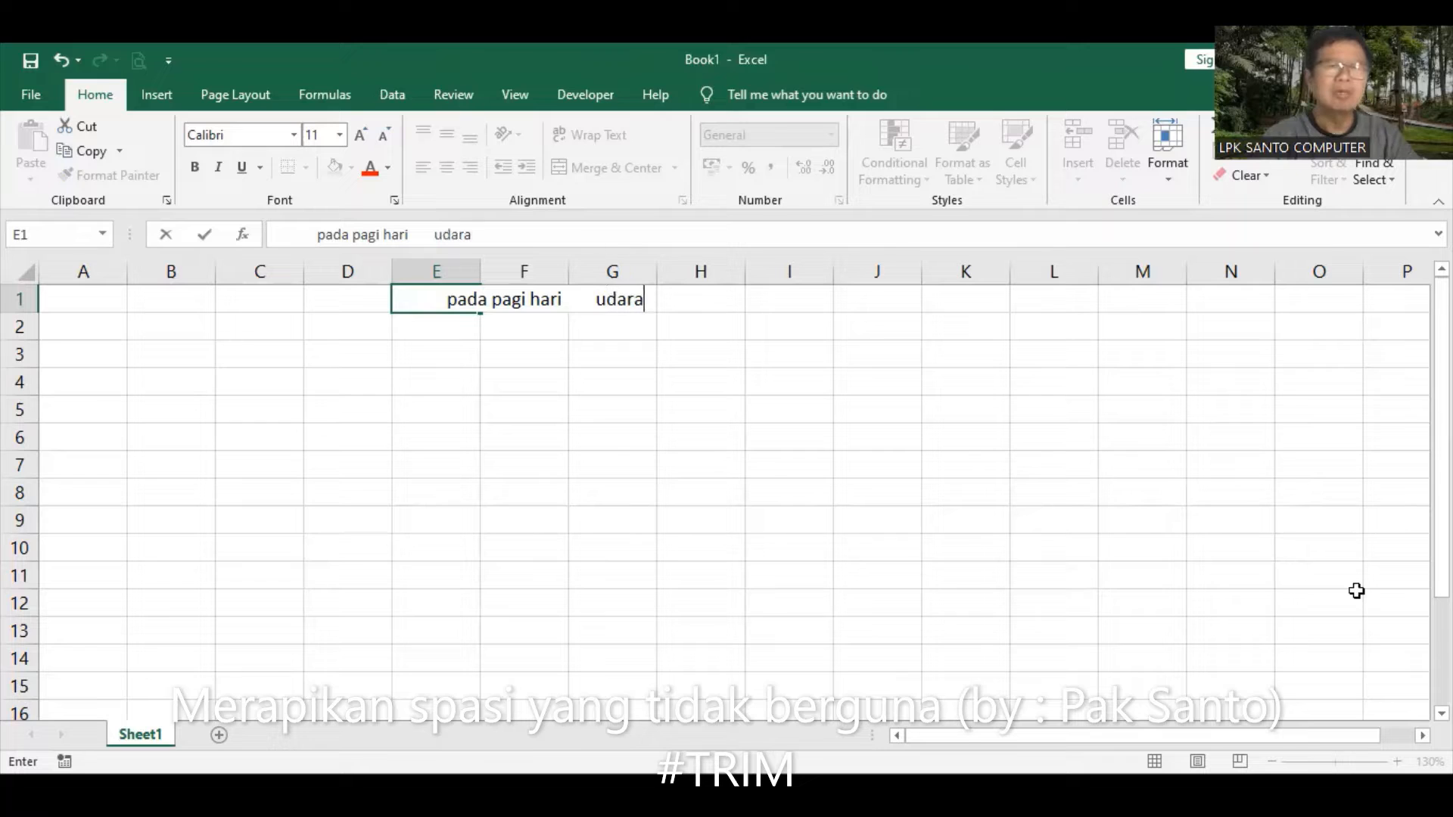
{"action": "type", "text": "    di       "}
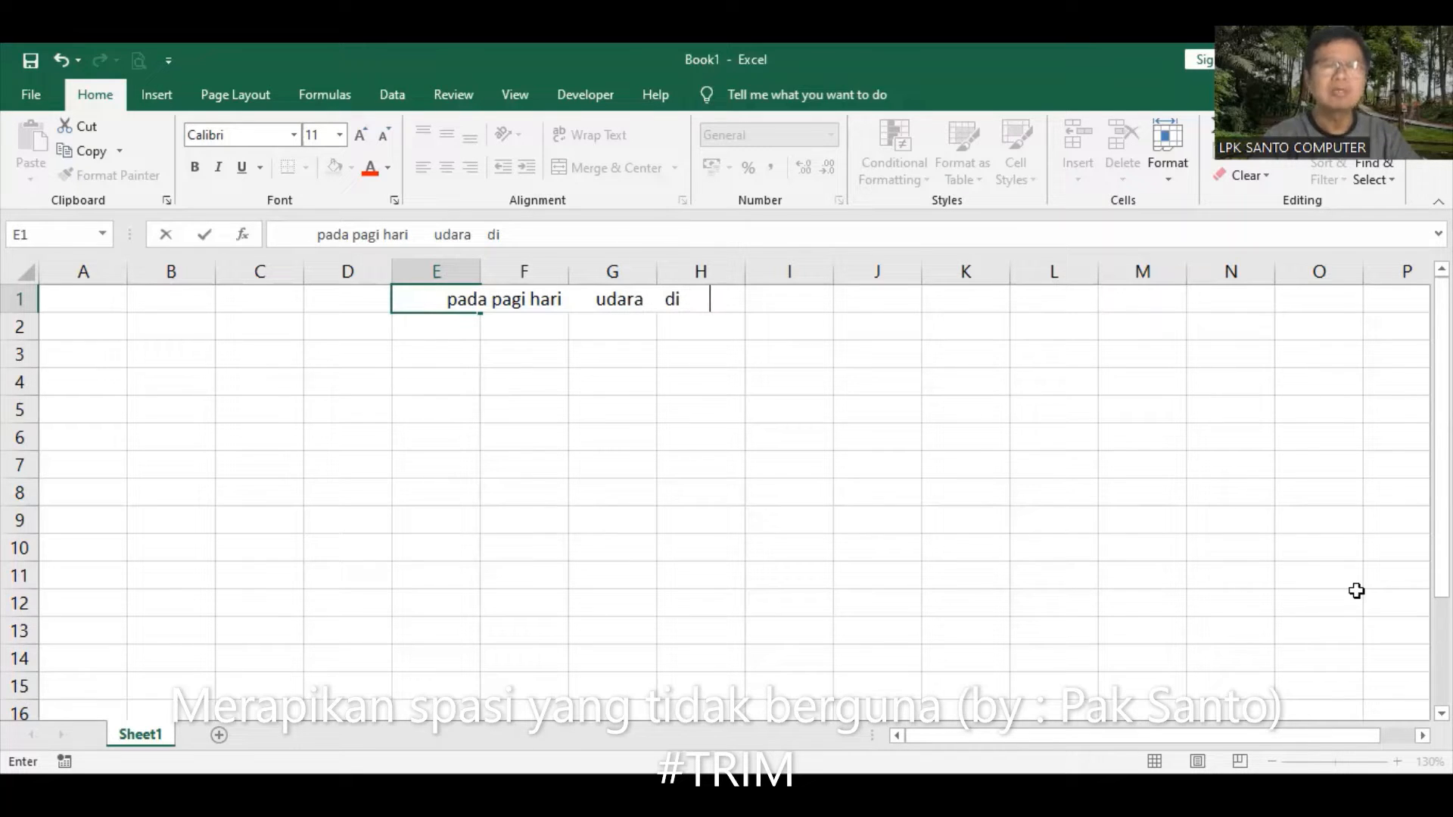
{"action": "type", "text": "magelan"}
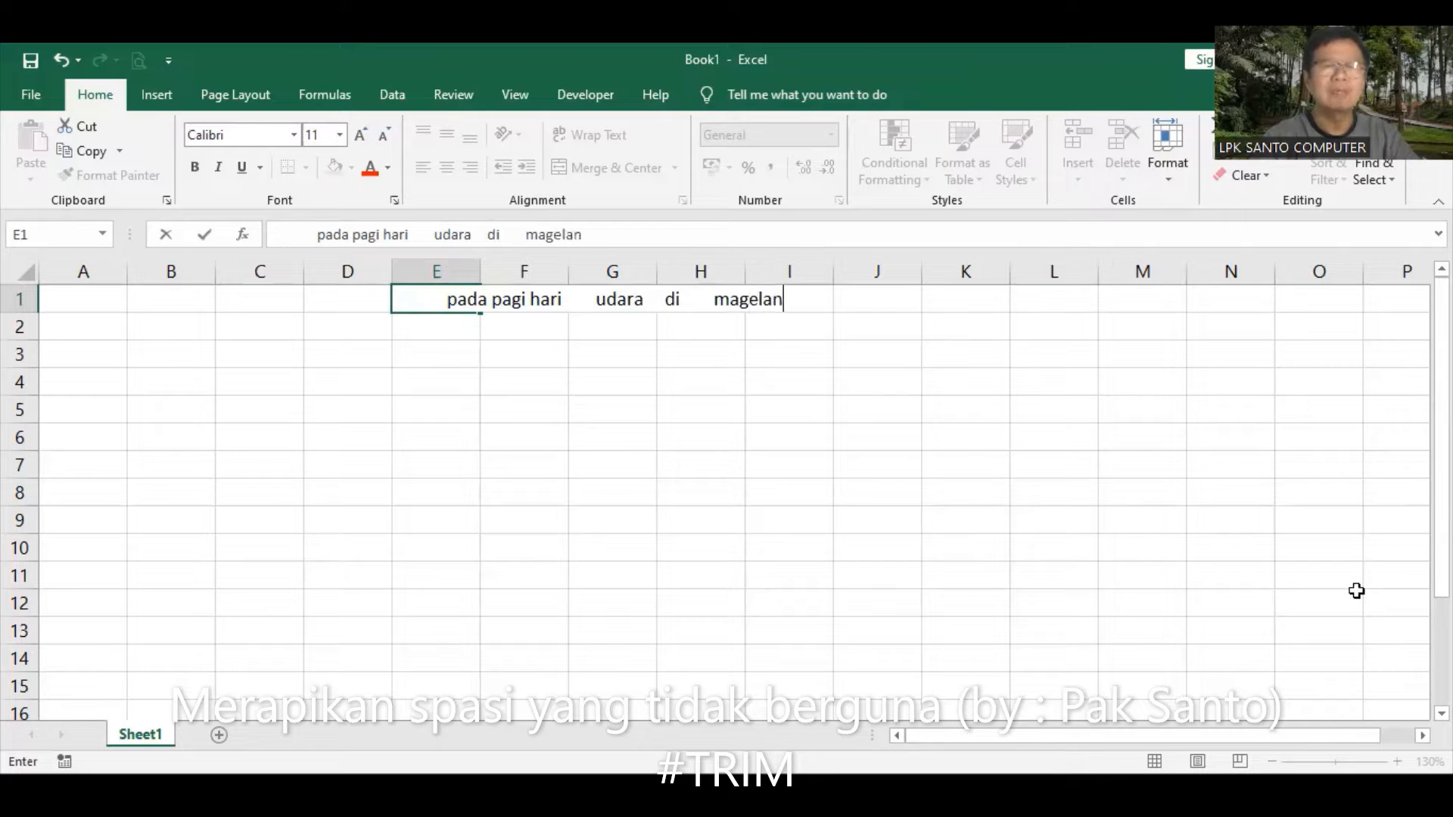
{"action": "type", "text": "g        "}
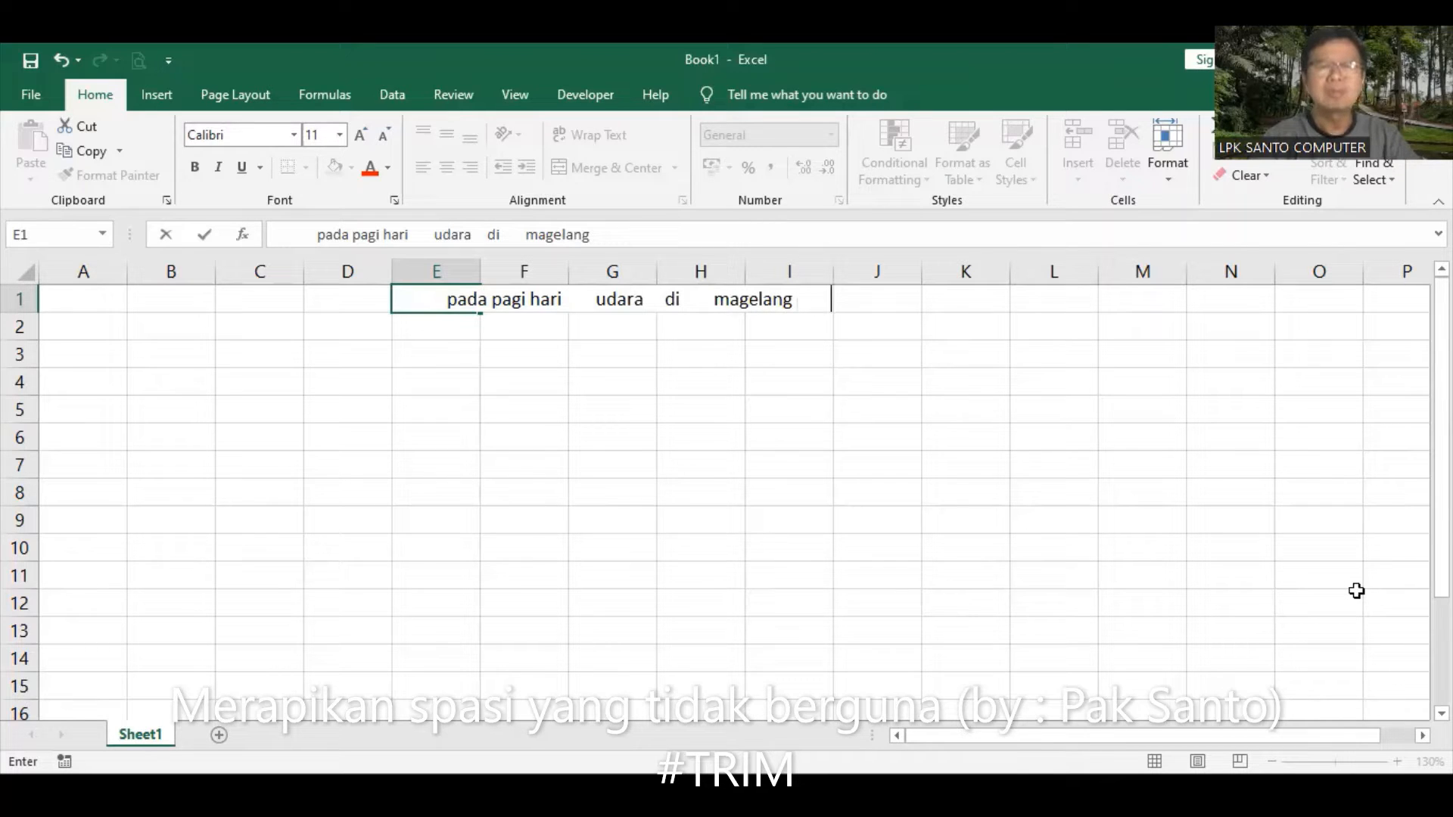
{"action": "type", "text": "sangat "}
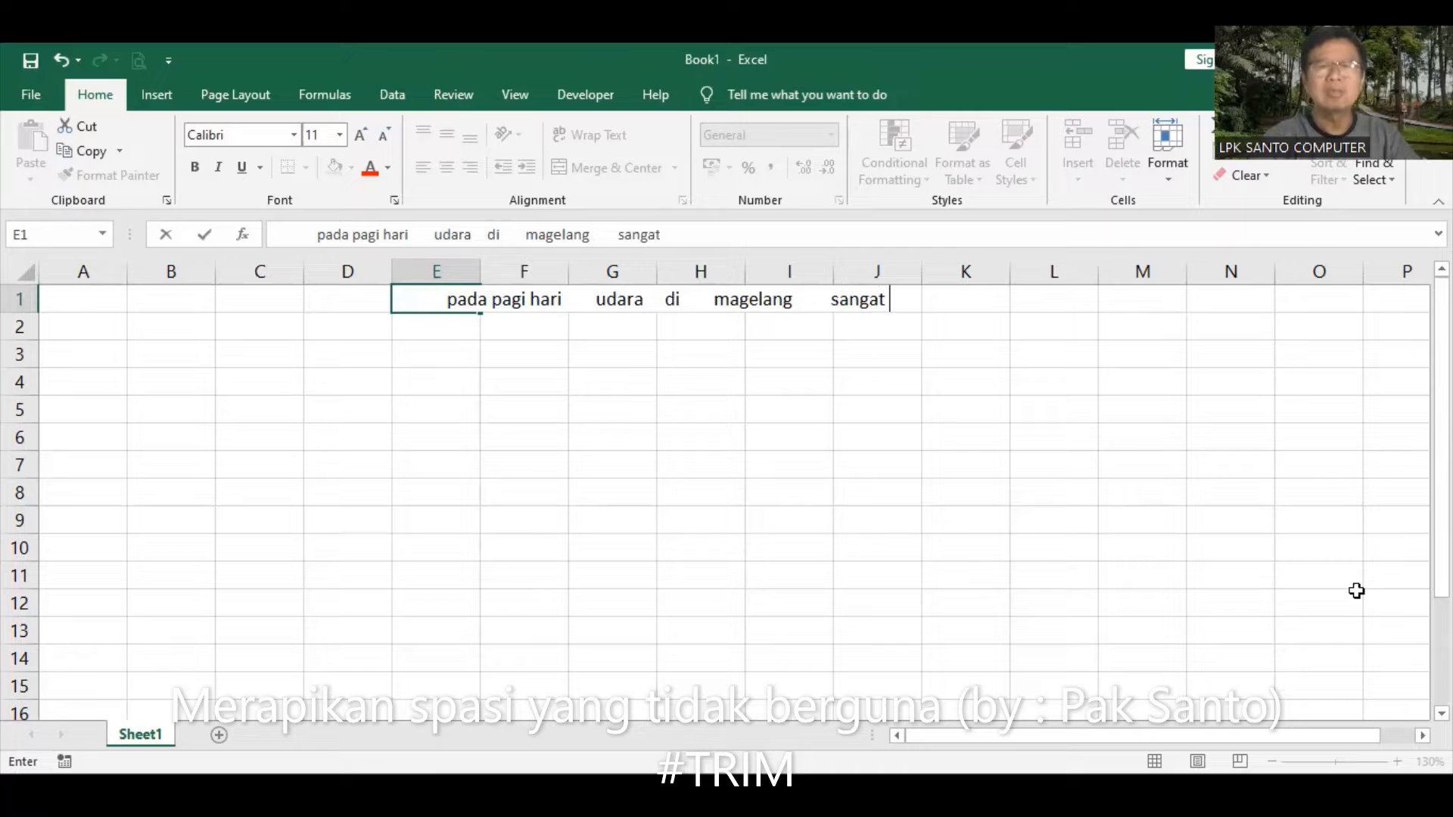
{"action": "type", "text": "dingin"}
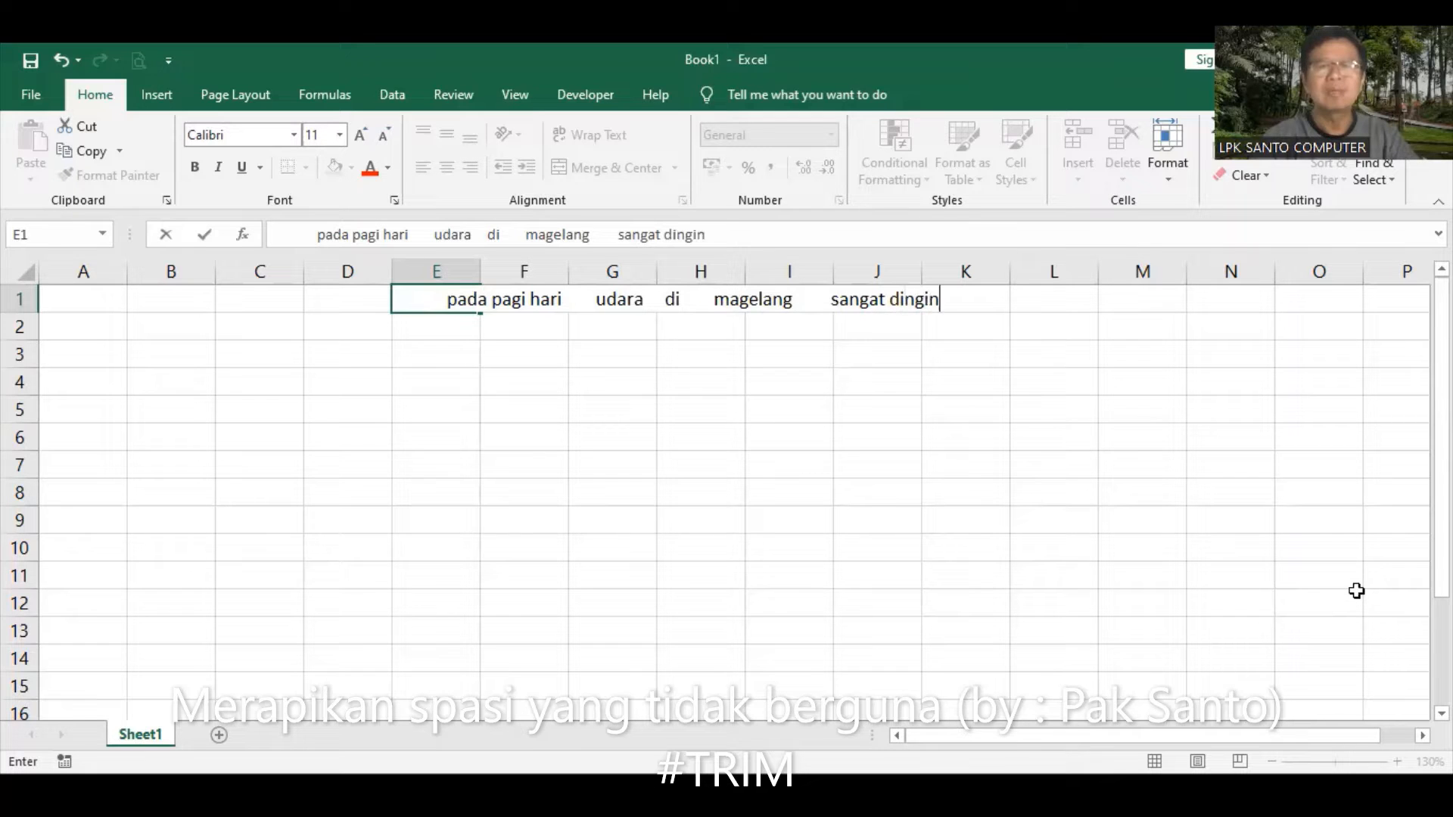
{"action": "key", "text": "Return"}
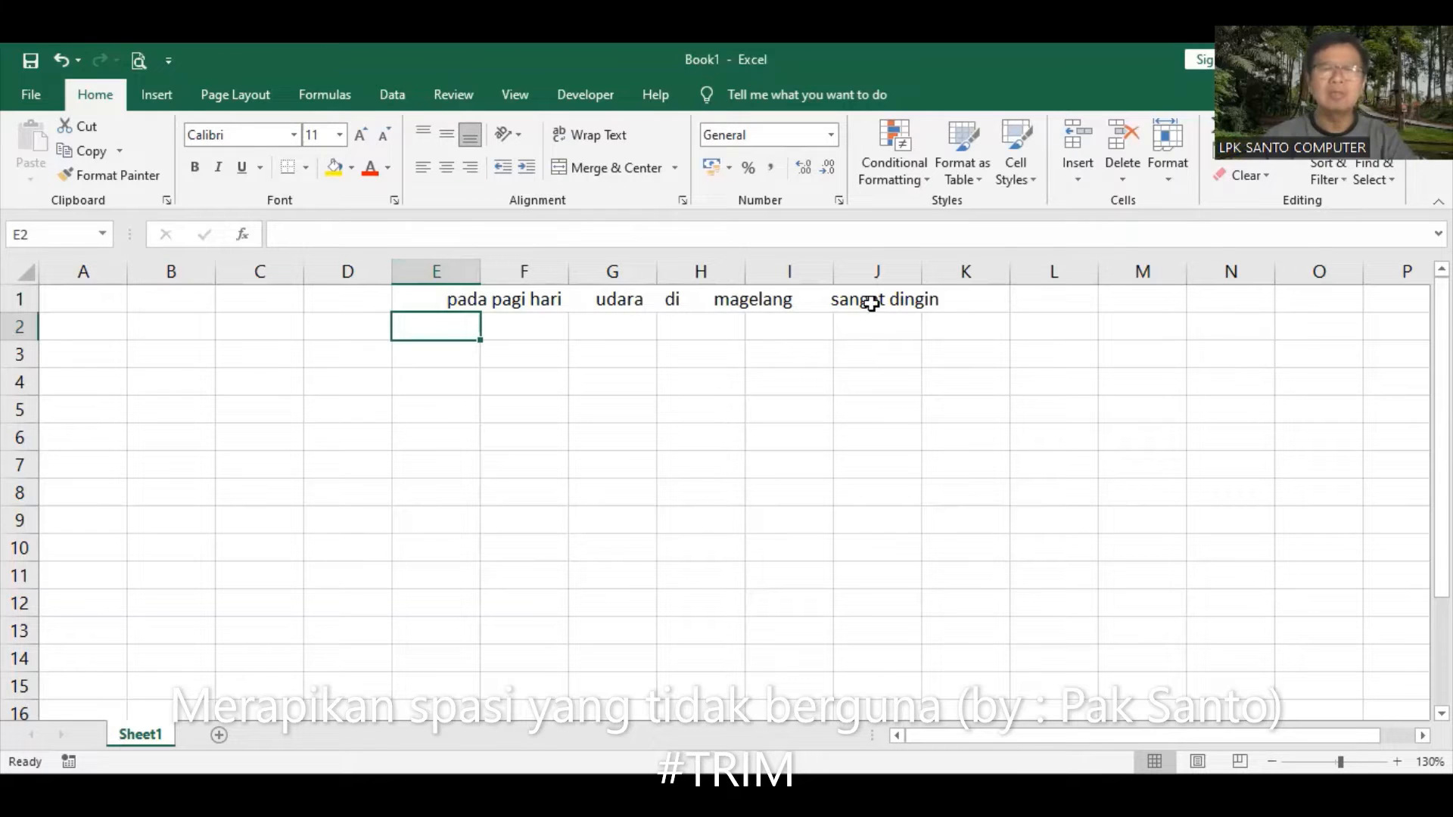
Fill the sentence from cell E1 down through cell E7.
{"action": "left_click", "coordinate": [442, 302]}
{"action": "left_click_drag", "start_coordinate": [481, 313], "coordinate": [476, 351]}
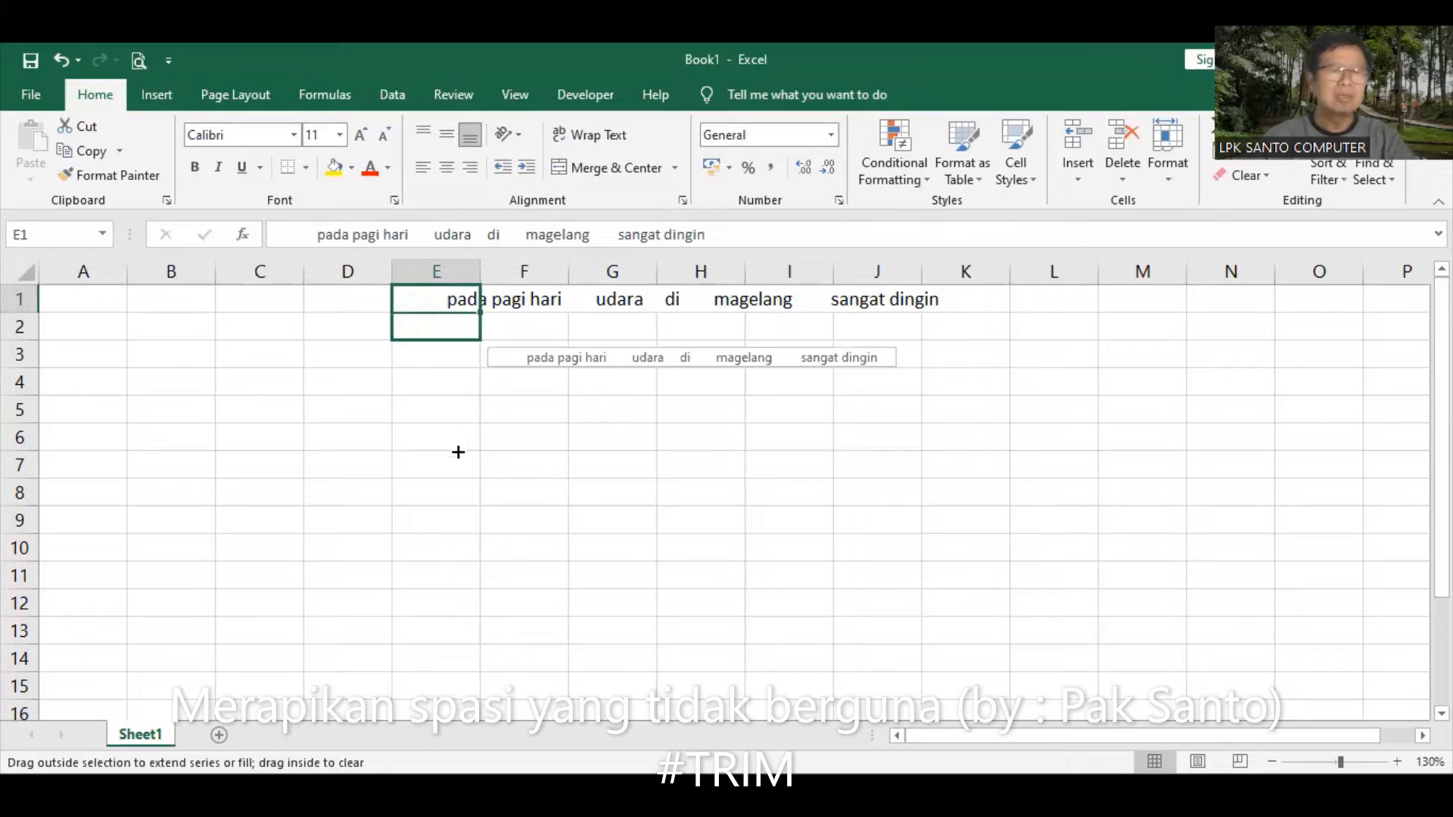
{"action": "left_click_drag", "start_coordinate": [458, 451], "coordinate": [457, 469]}
Vary the spacing in E2: fewer leading spaces, extra spaces between "pada", "pagi" and "hari", and a smaller gap before "udara".
{"action": "left_click", "coordinate": [447, 327]}
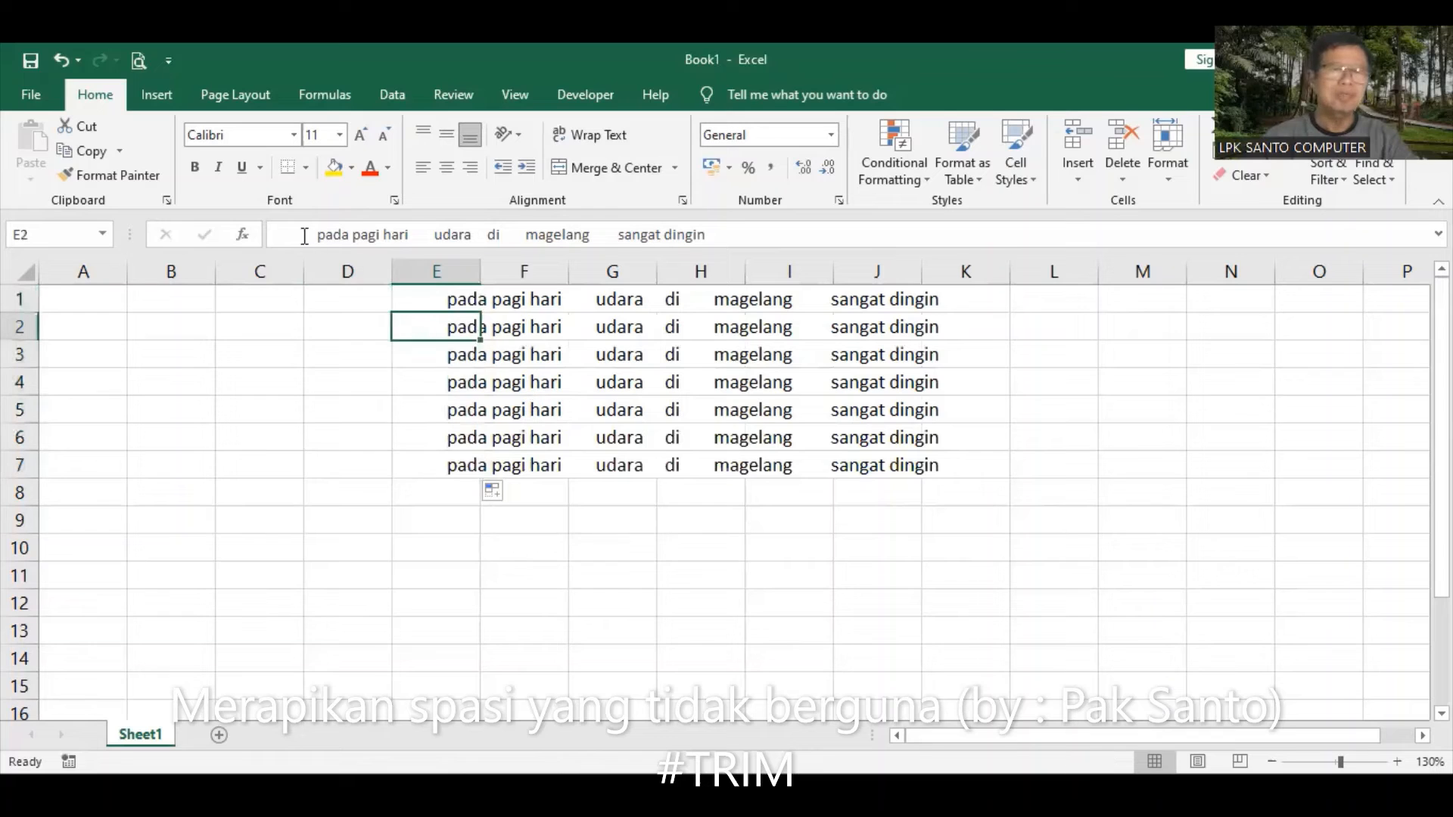
{"action": "left_click", "coordinate": [280, 234]}
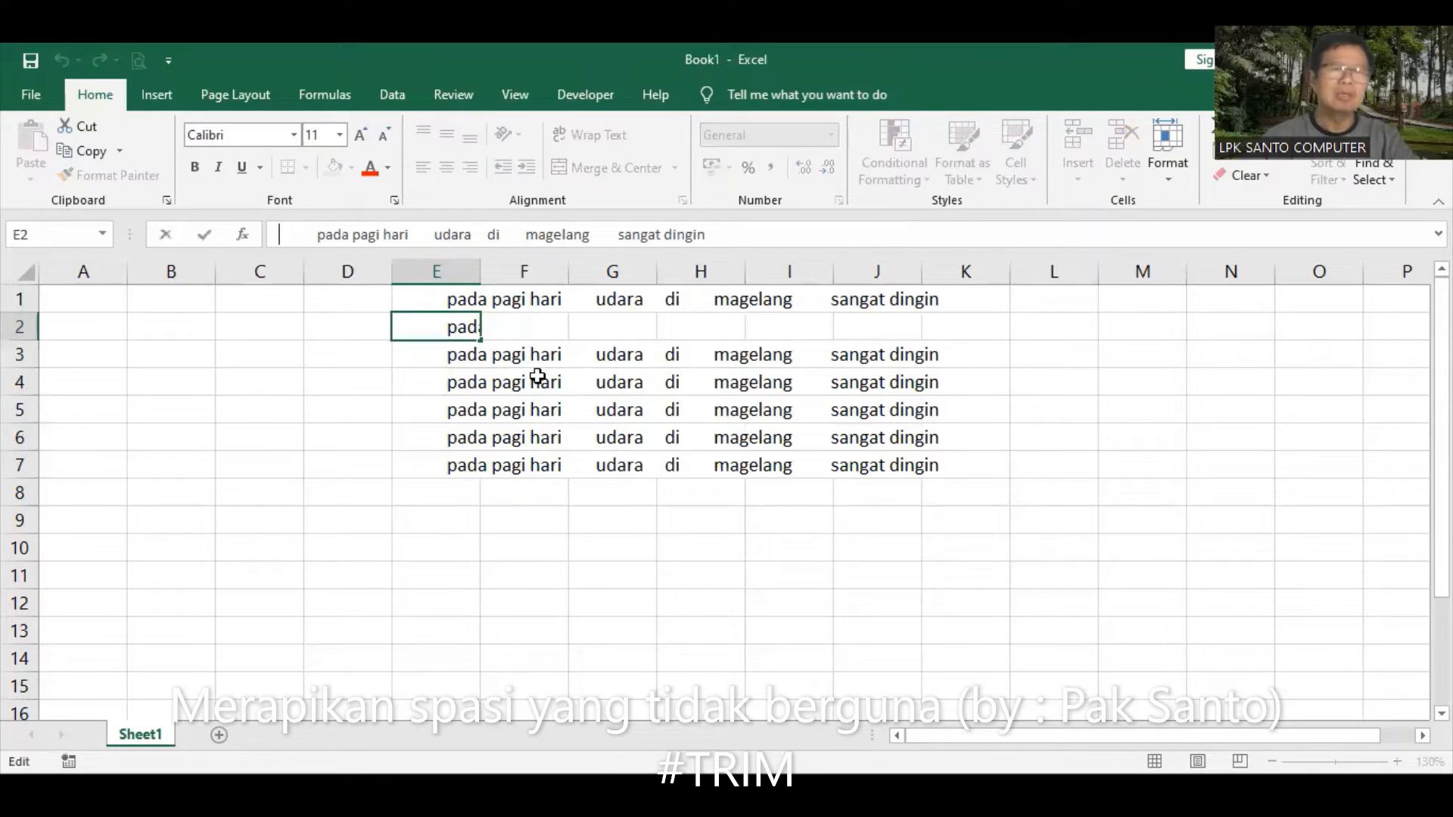
{"action": "key", "text": "Delete"}
{"action": "key", "text": "Delete"}
{"action": "key", "text": "Delete"}
{"action": "key", "text": "Delete"}
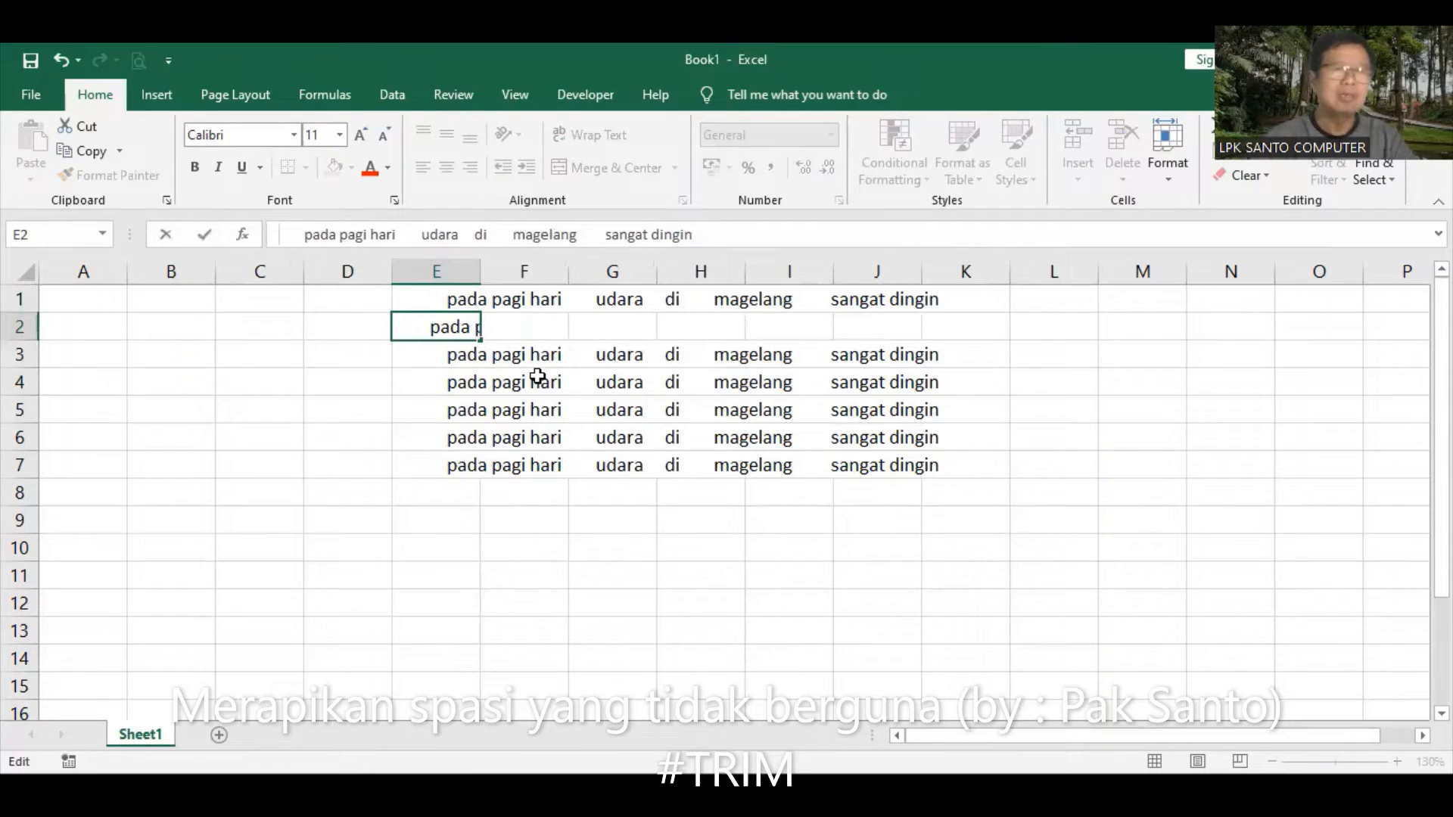
{"action": "left_click", "coordinate": [338, 235]}
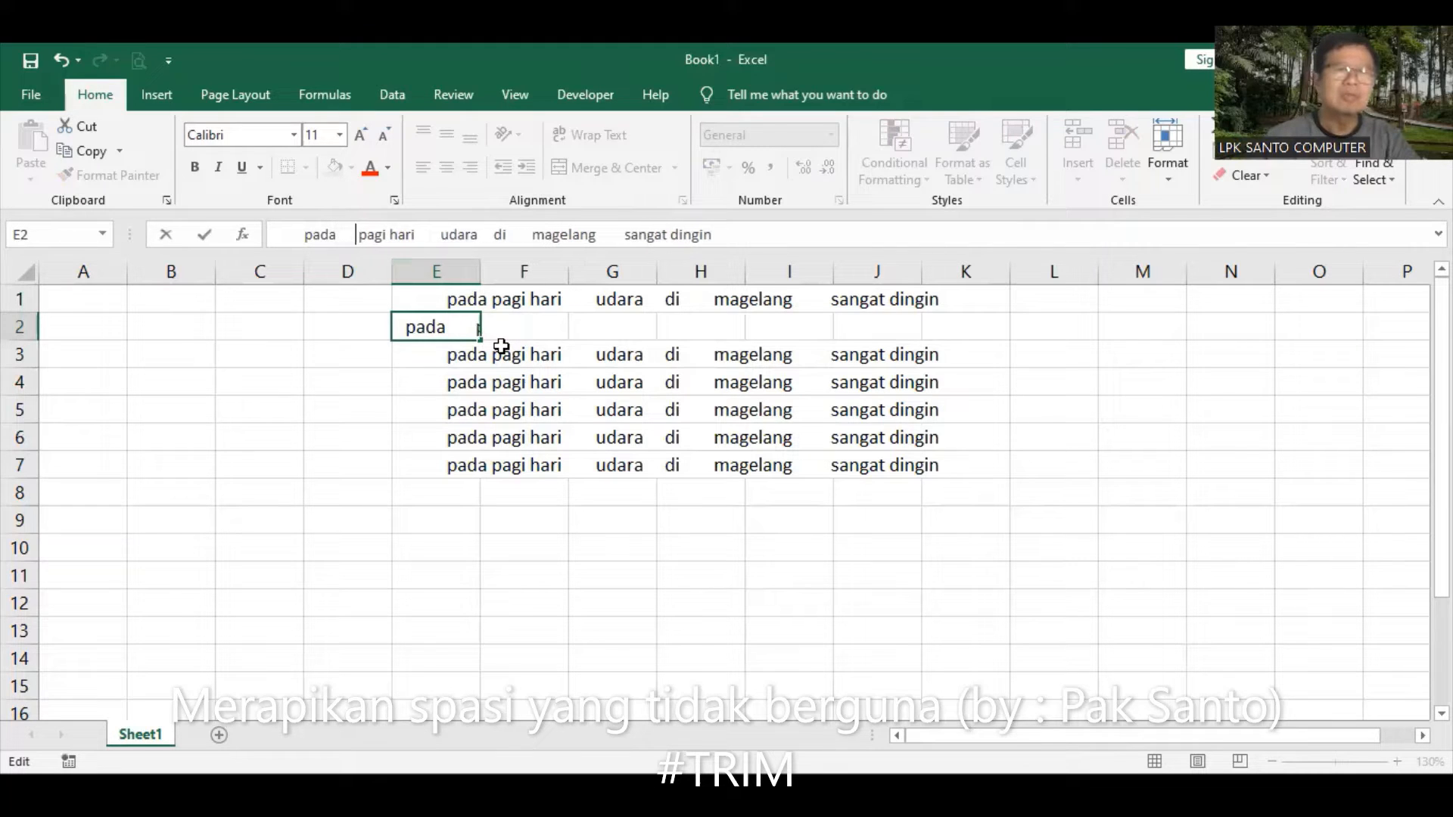
{"action": "left_click", "coordinate": [388, 234]}
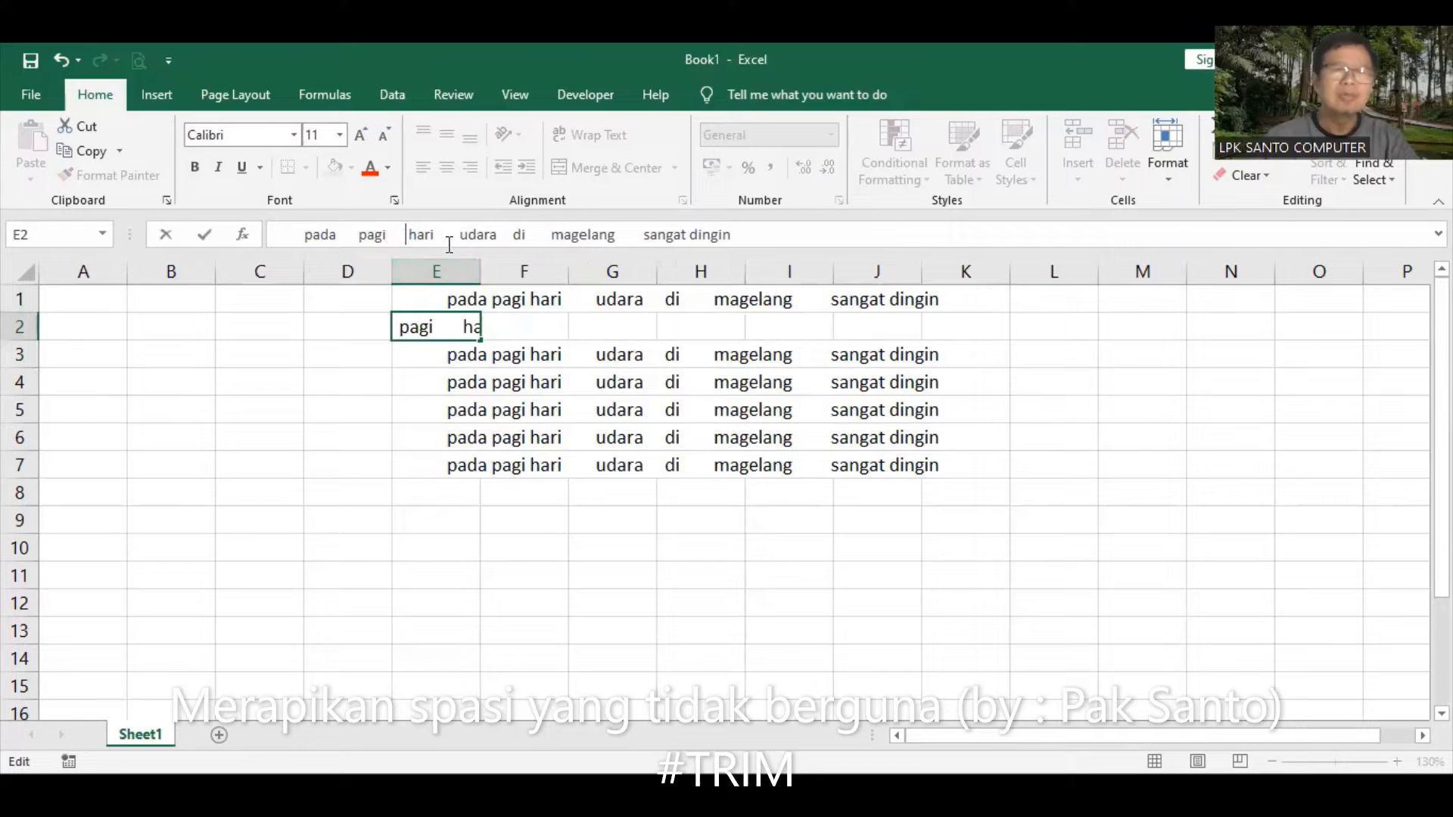
{"action": "left_click", "coordinate": [447, 235]}
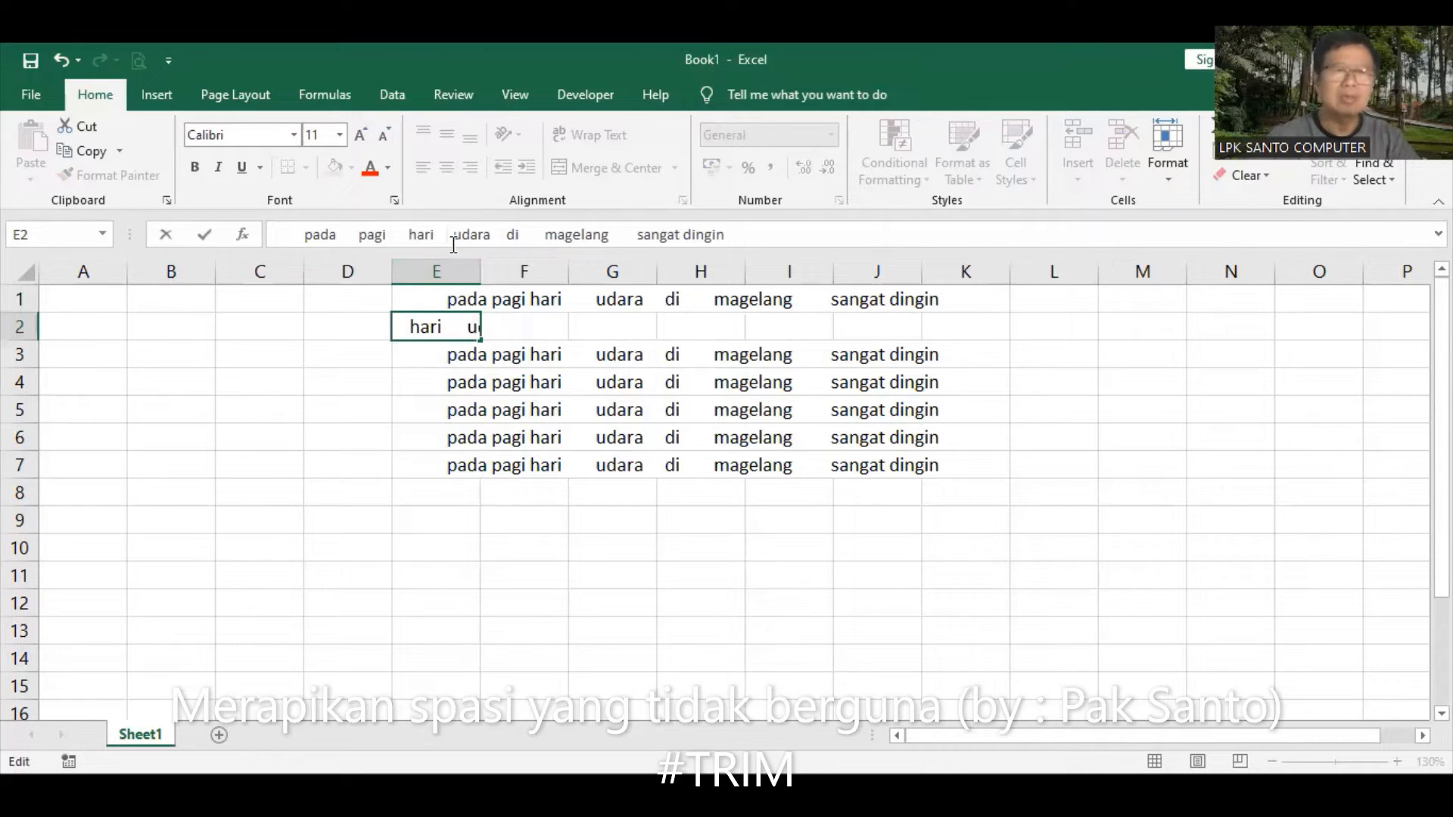
{"action": "key", "text": "Return"}
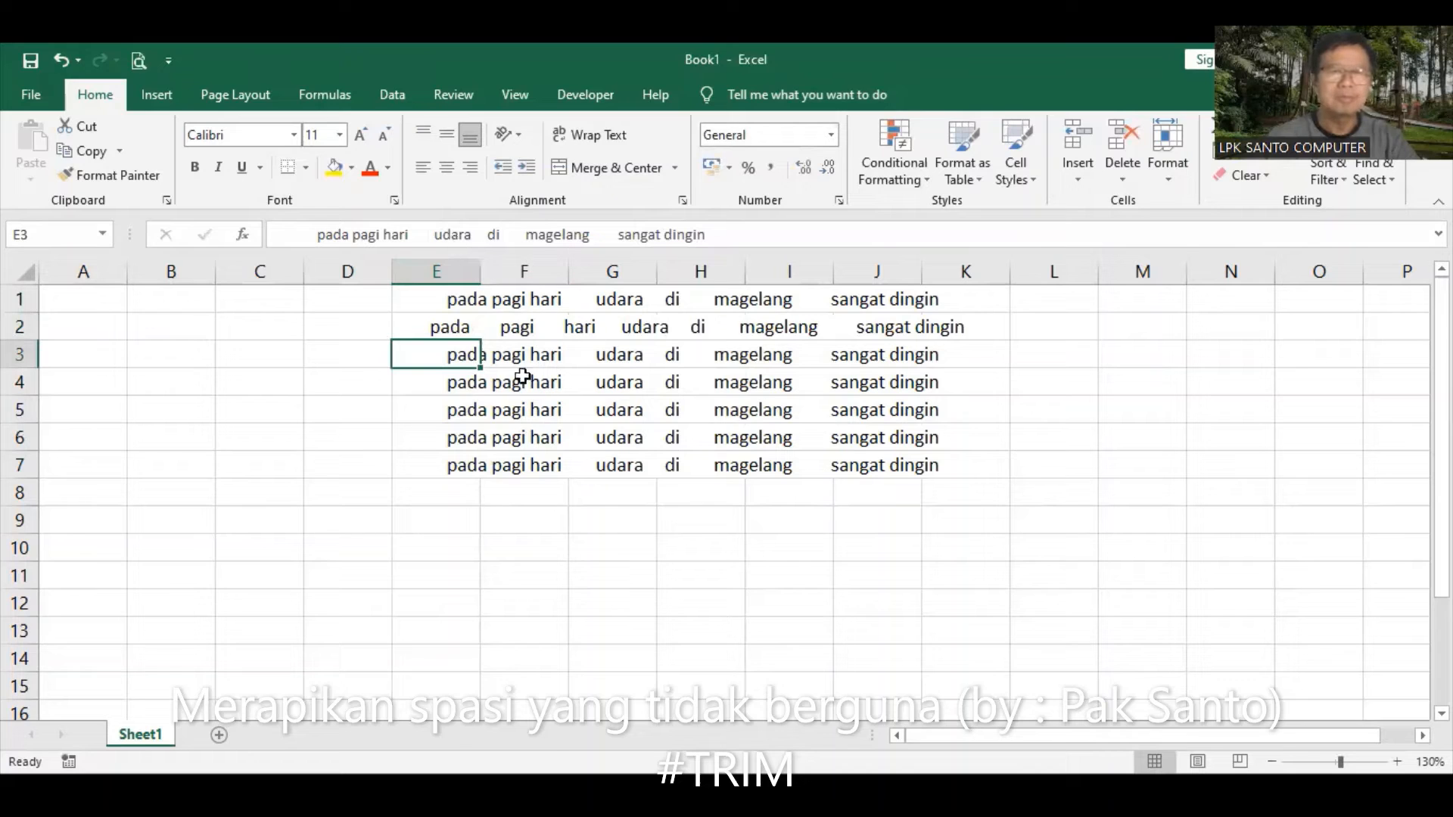
Vary the spacing in E3: fewer leading spaces and extra spaces between "pada", "pagi" and "hari" and between "sangat" and "dingin".
{"action": "left_click", "coordinate": [317, 235]}
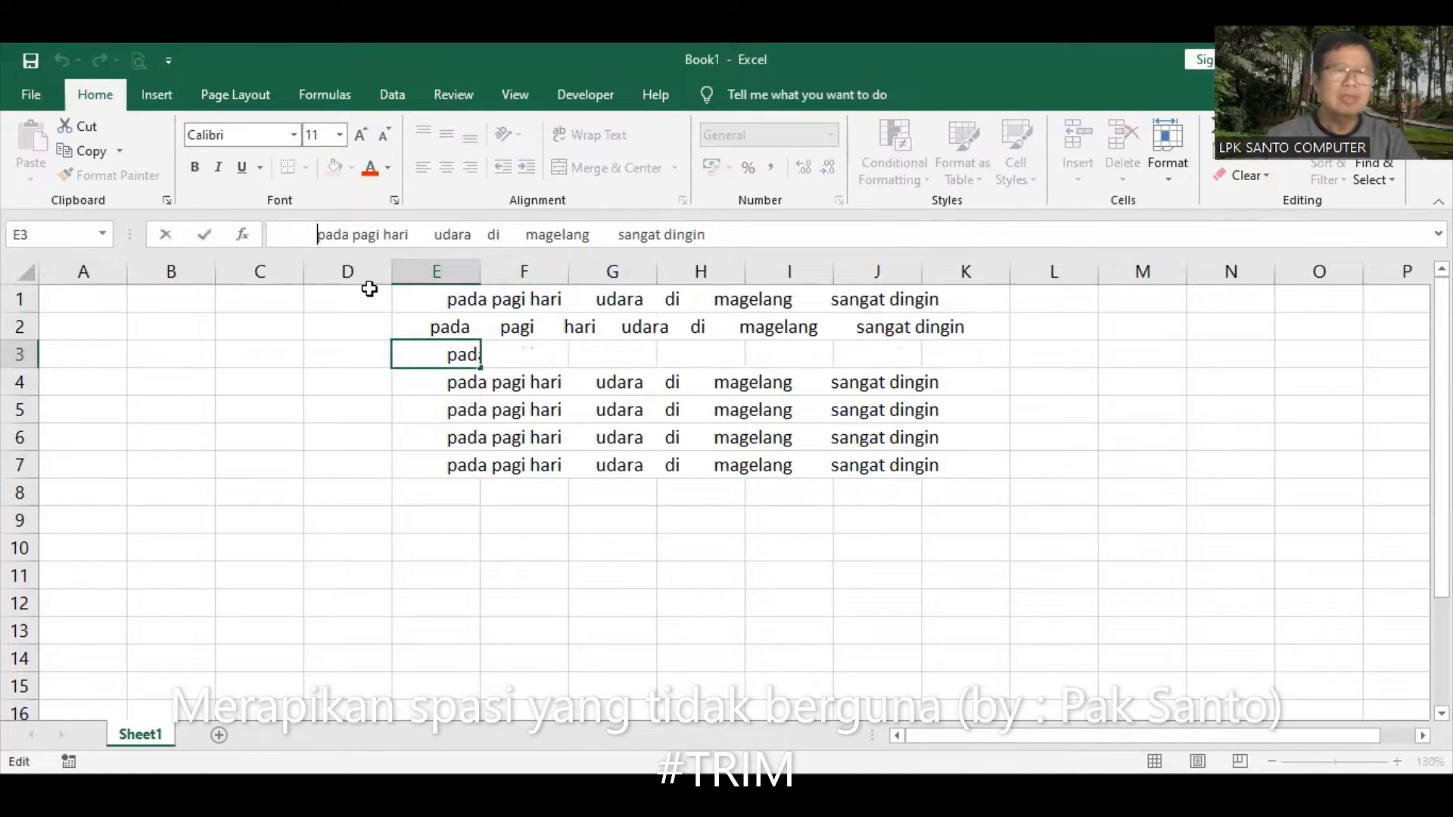
{"action": "key", "text": "BackSpace"}
{"action": "key", "text": "BackSpace"}
{"action": "key", "text": "BackSpace"}
{"action": "key", "text": "BackSpace"}
{"action": "key", "text": "BackSpace"}
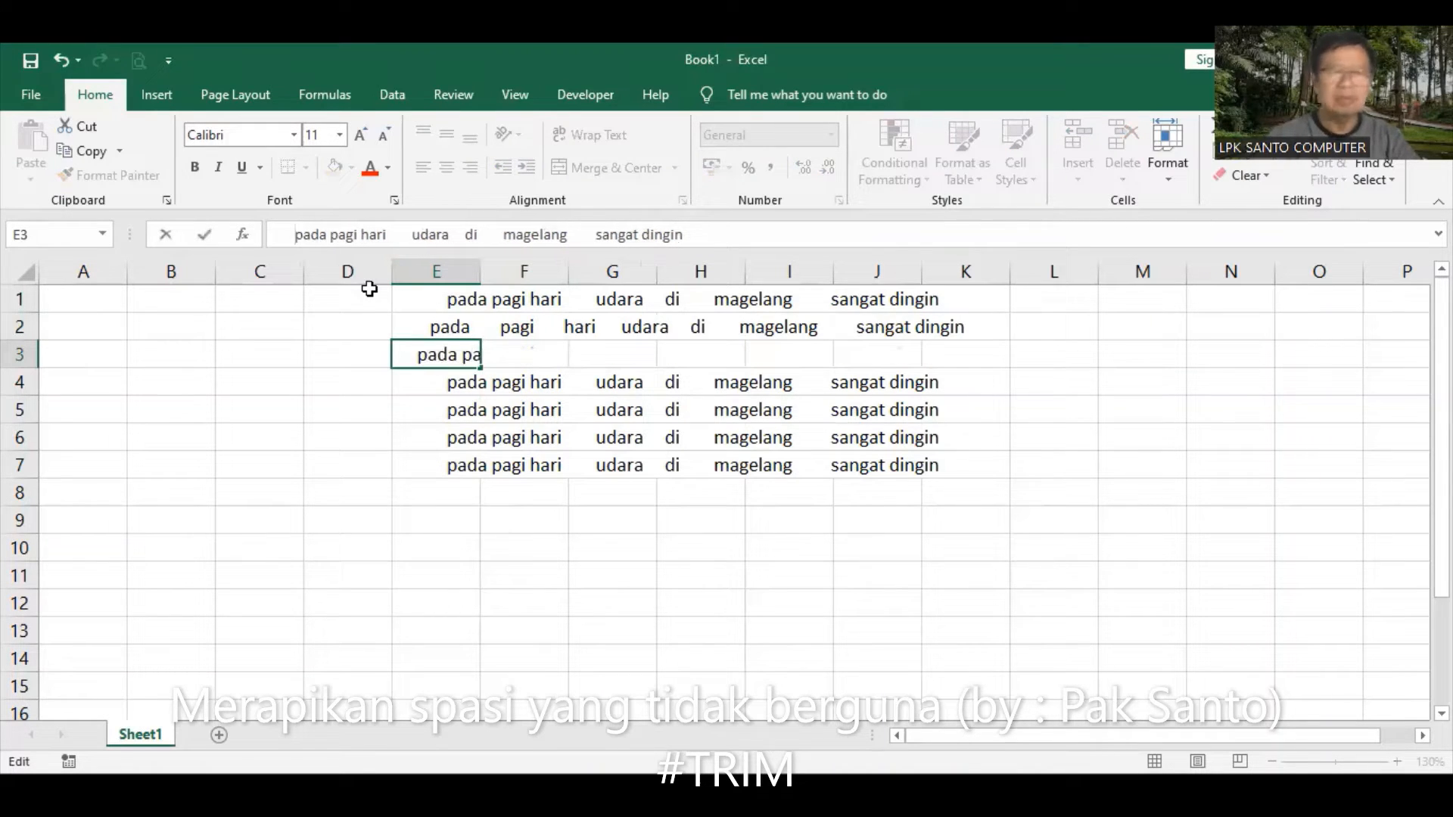
{"action": "left_click", "coordinate": [331, 235]}
{"action": "left_click", "coordinate": [386, 250]}
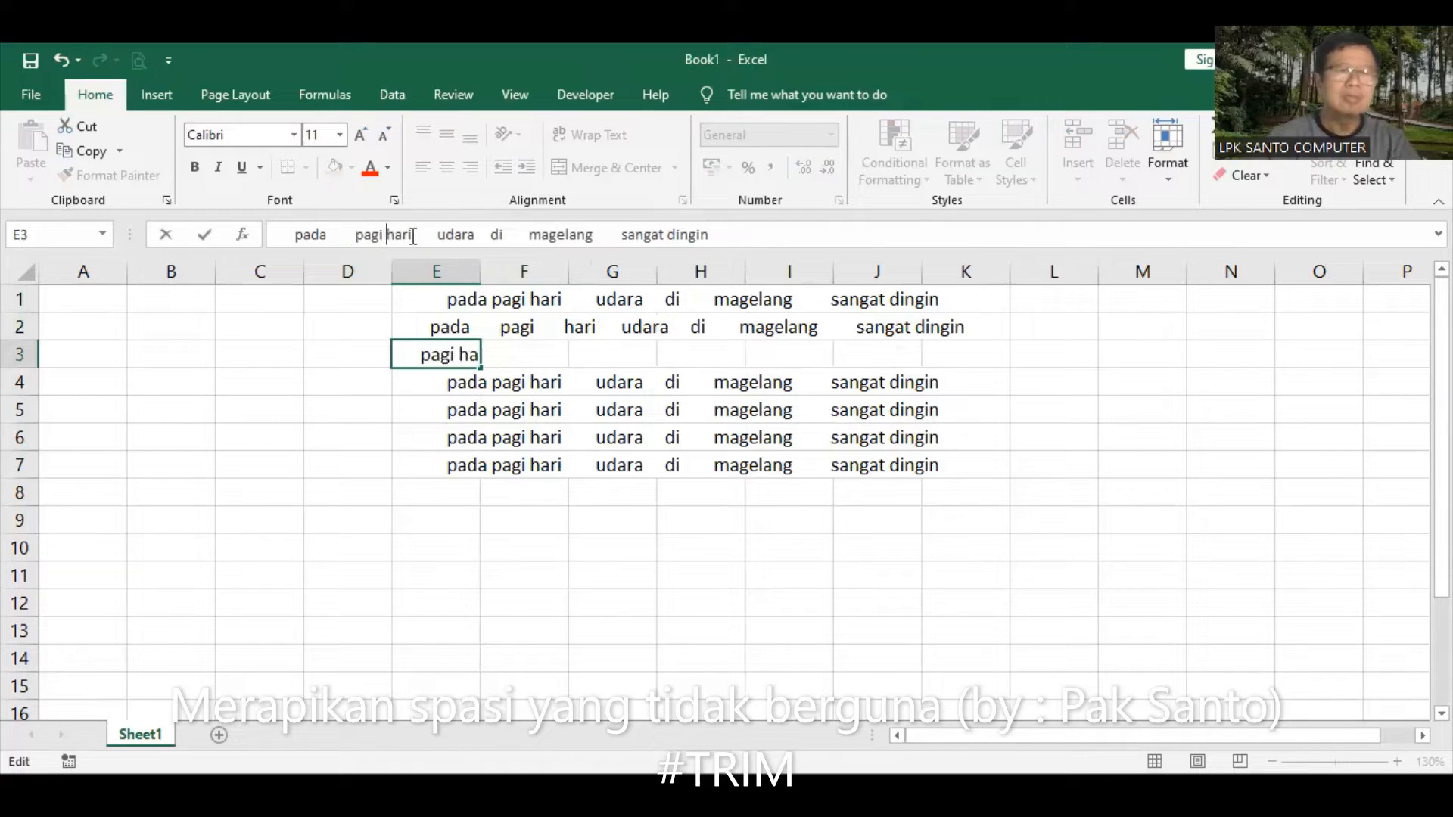
{"action": "left_click", "coordinate": [675, 239]}
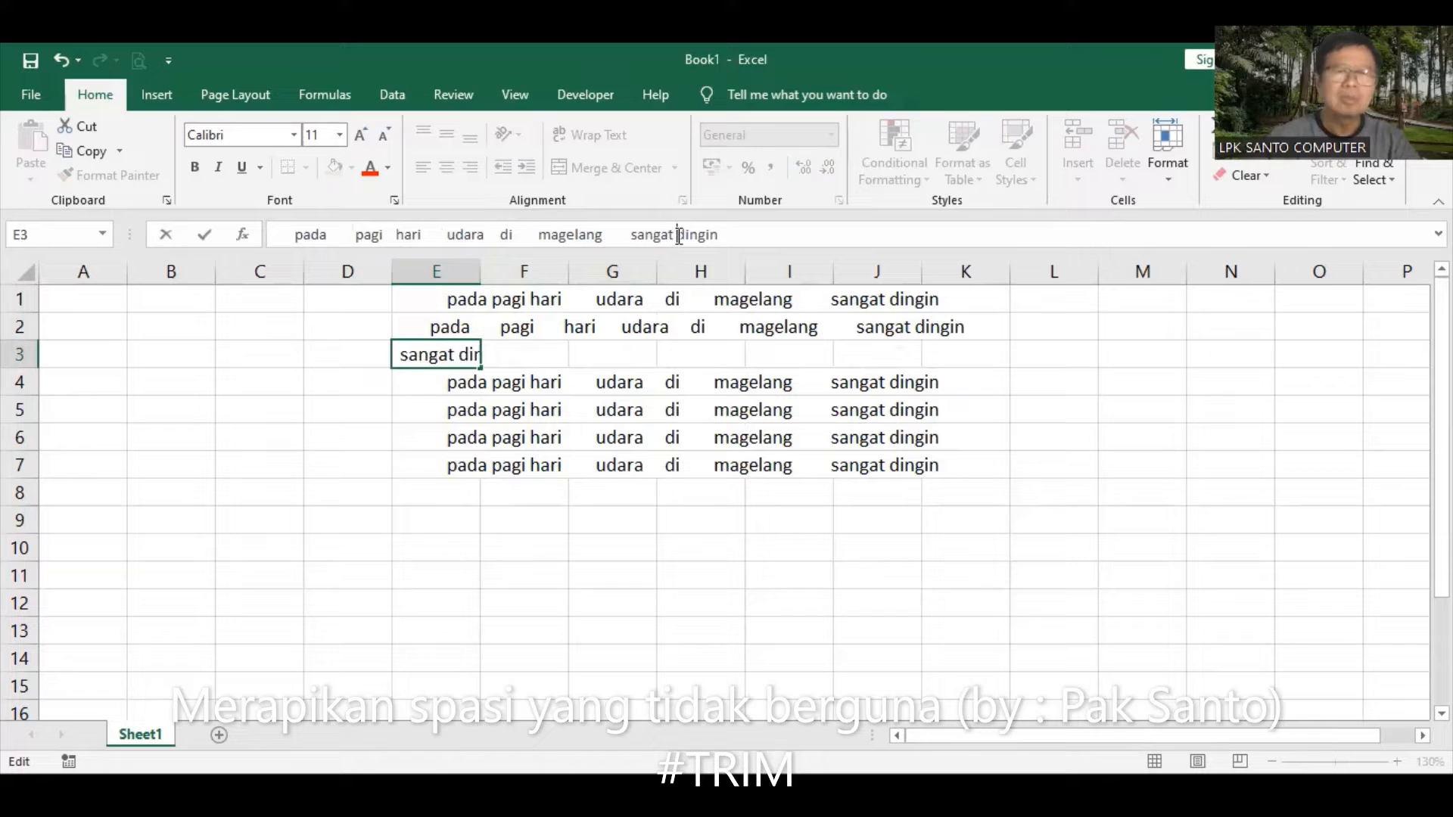
{"action": "key", "text": "Return"}
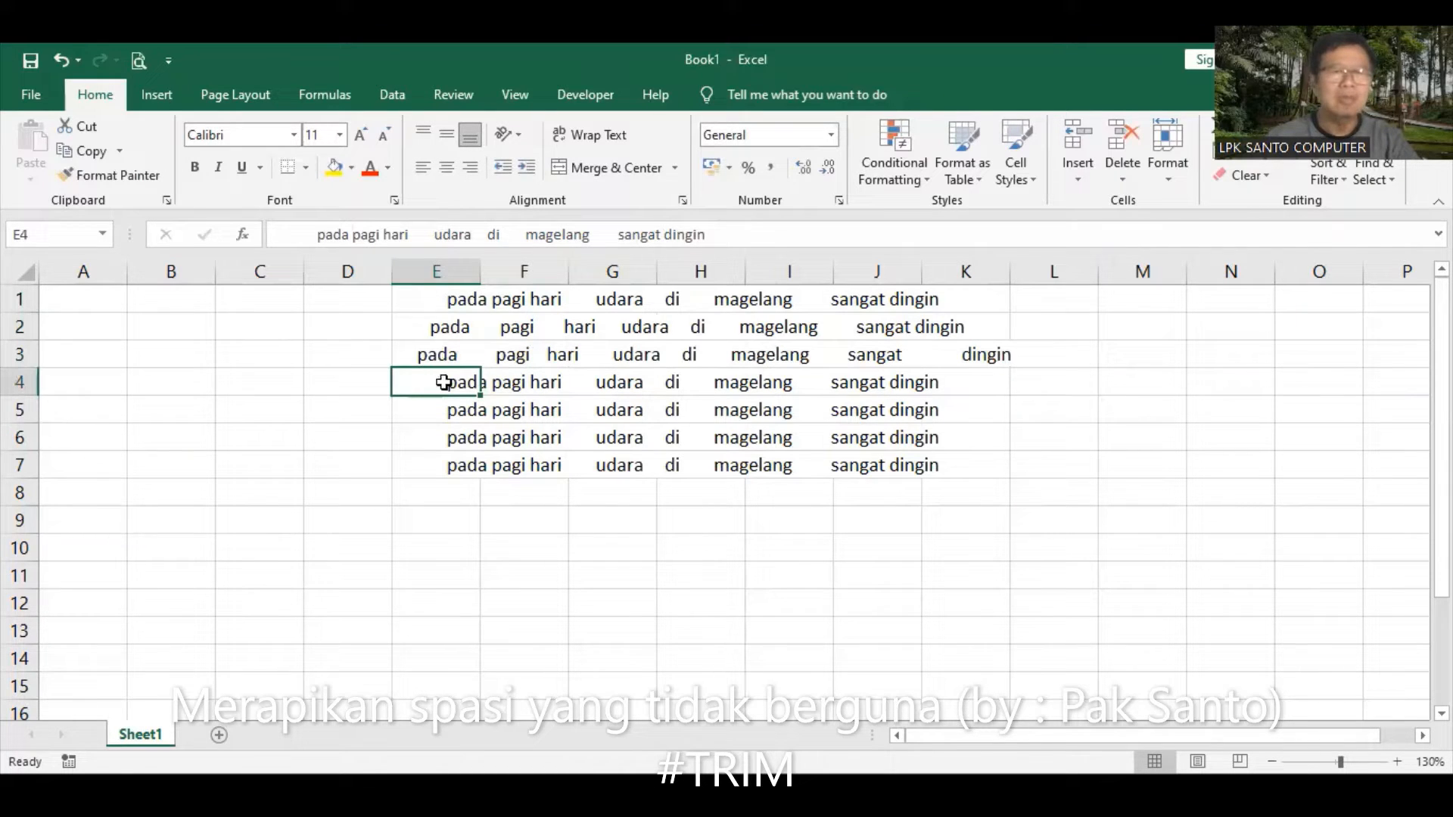
Remove some leading spaces in E4 and narrow the gaps before and after "magelang".
{"action": "left_click", "coordinate": [310, 235]}
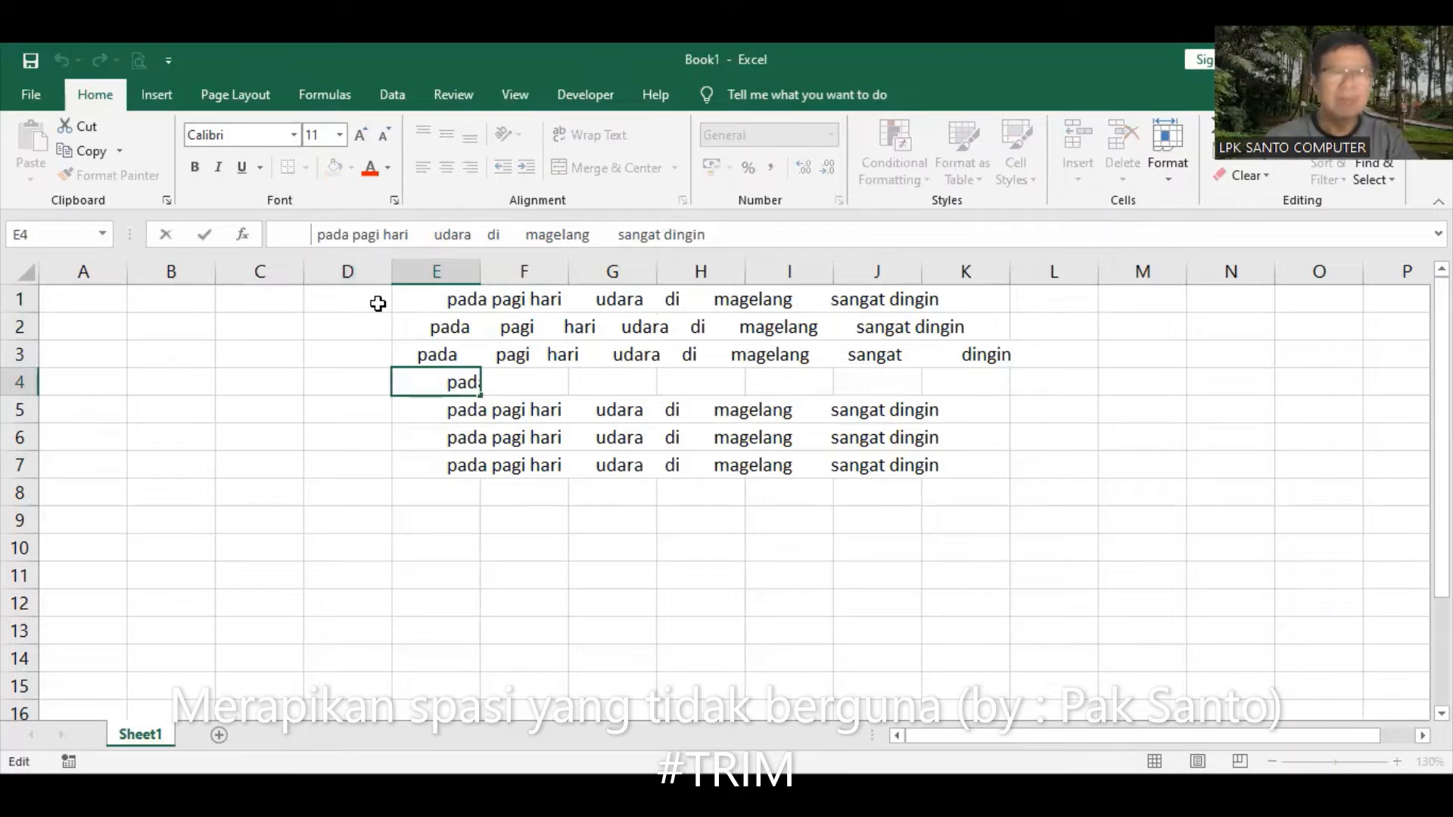
{"action": "key", "text": "BackSpace"}
{"action": "key", "text": "BackSpace"}
{"action": "key", "text": "BackSpace"}
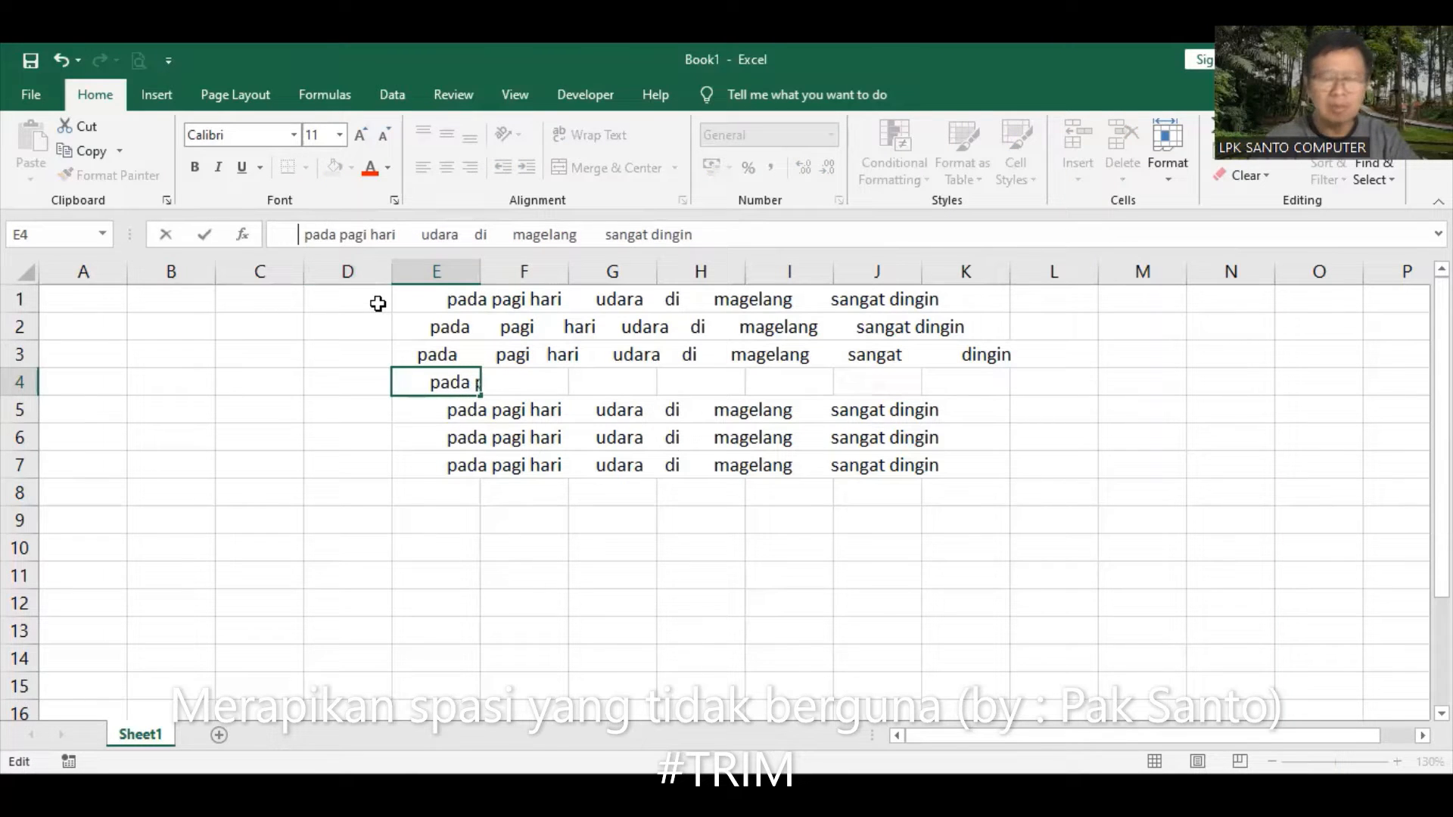
{"action": "key", "text": "Return"}
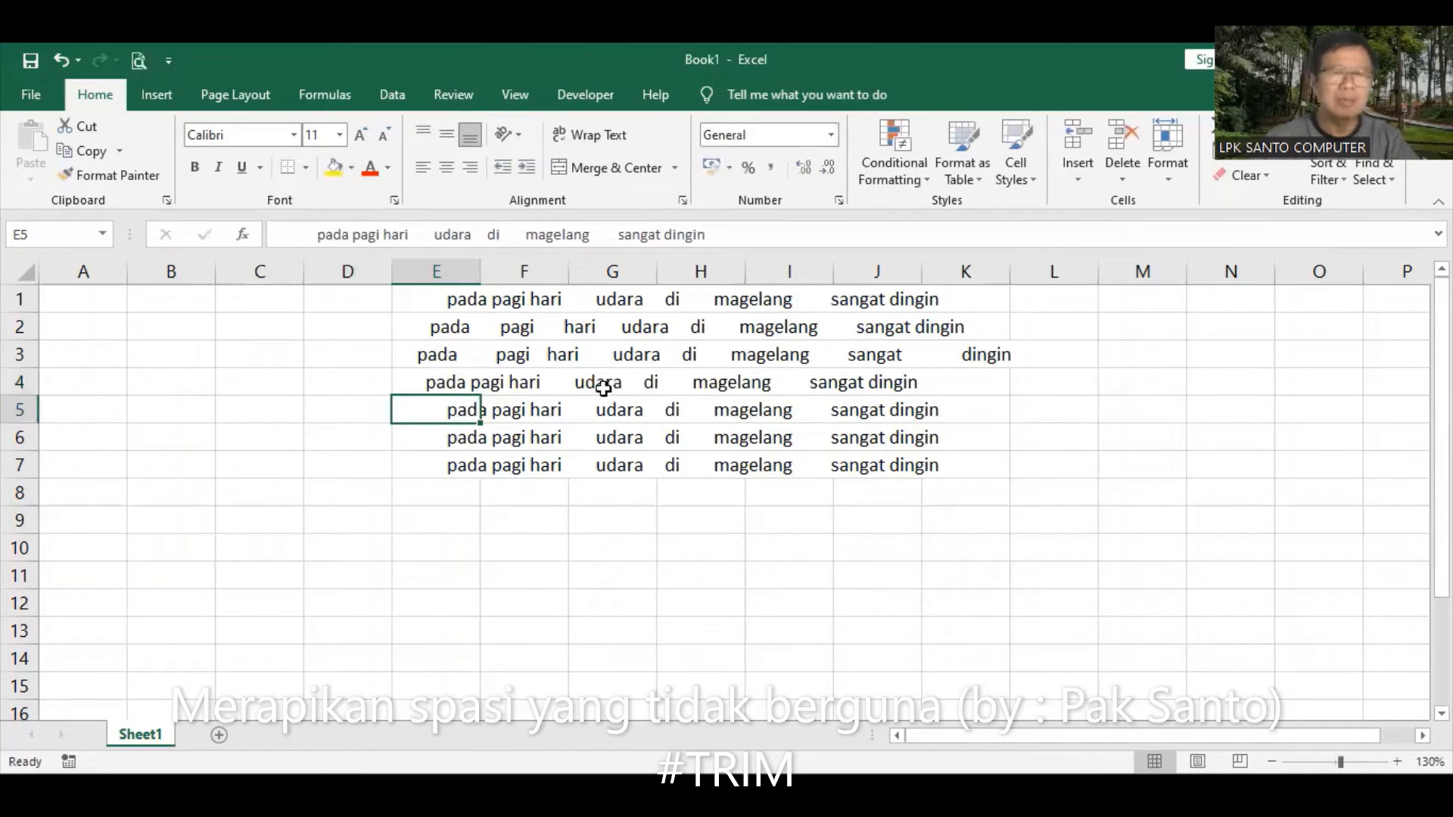
{"action": "left_click", "coordinate": [446, 382]}
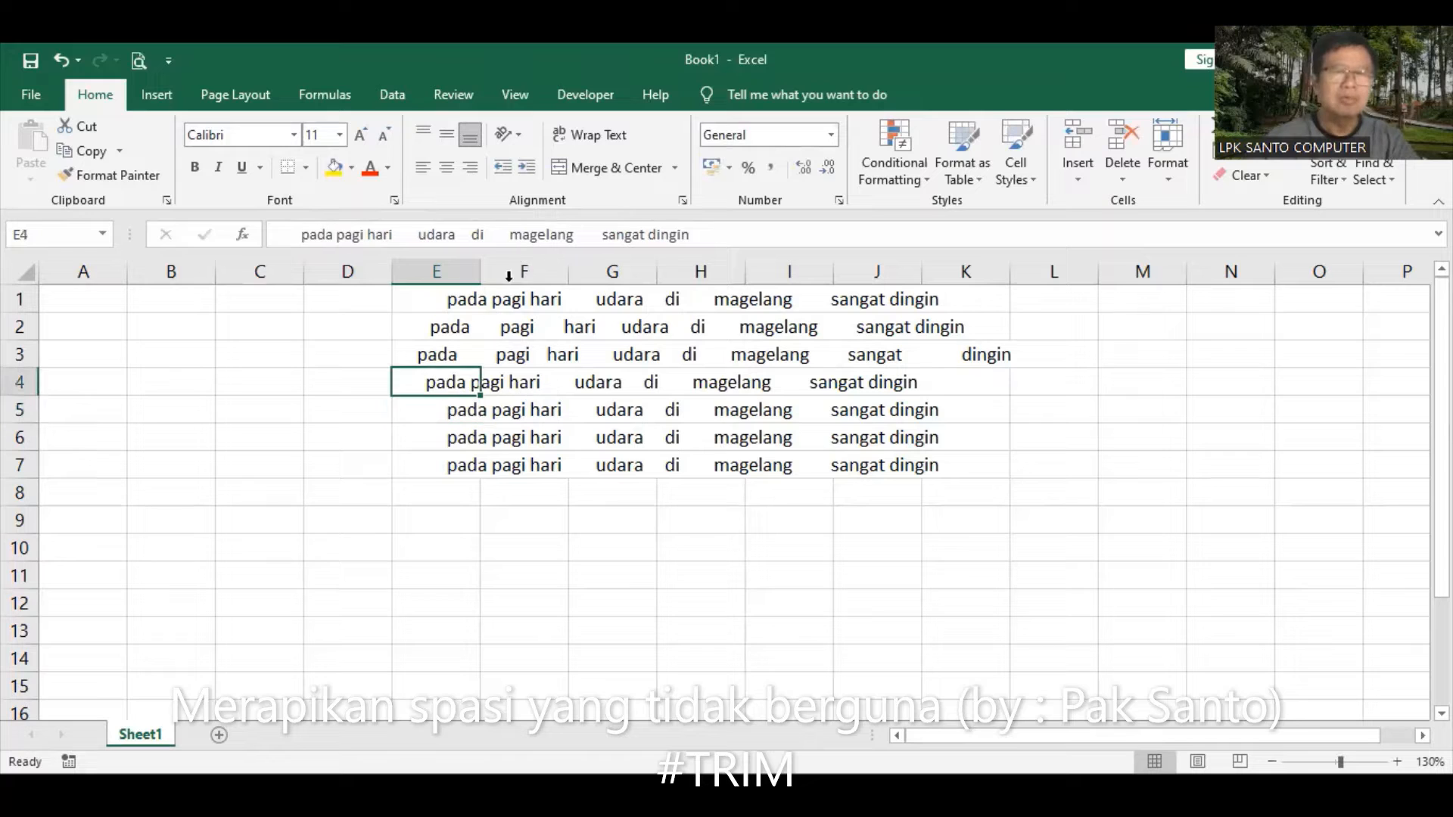
{"action": "left_click", "coordinate": [497, 234]}
{"action": "key", "text": "BackSpace"}
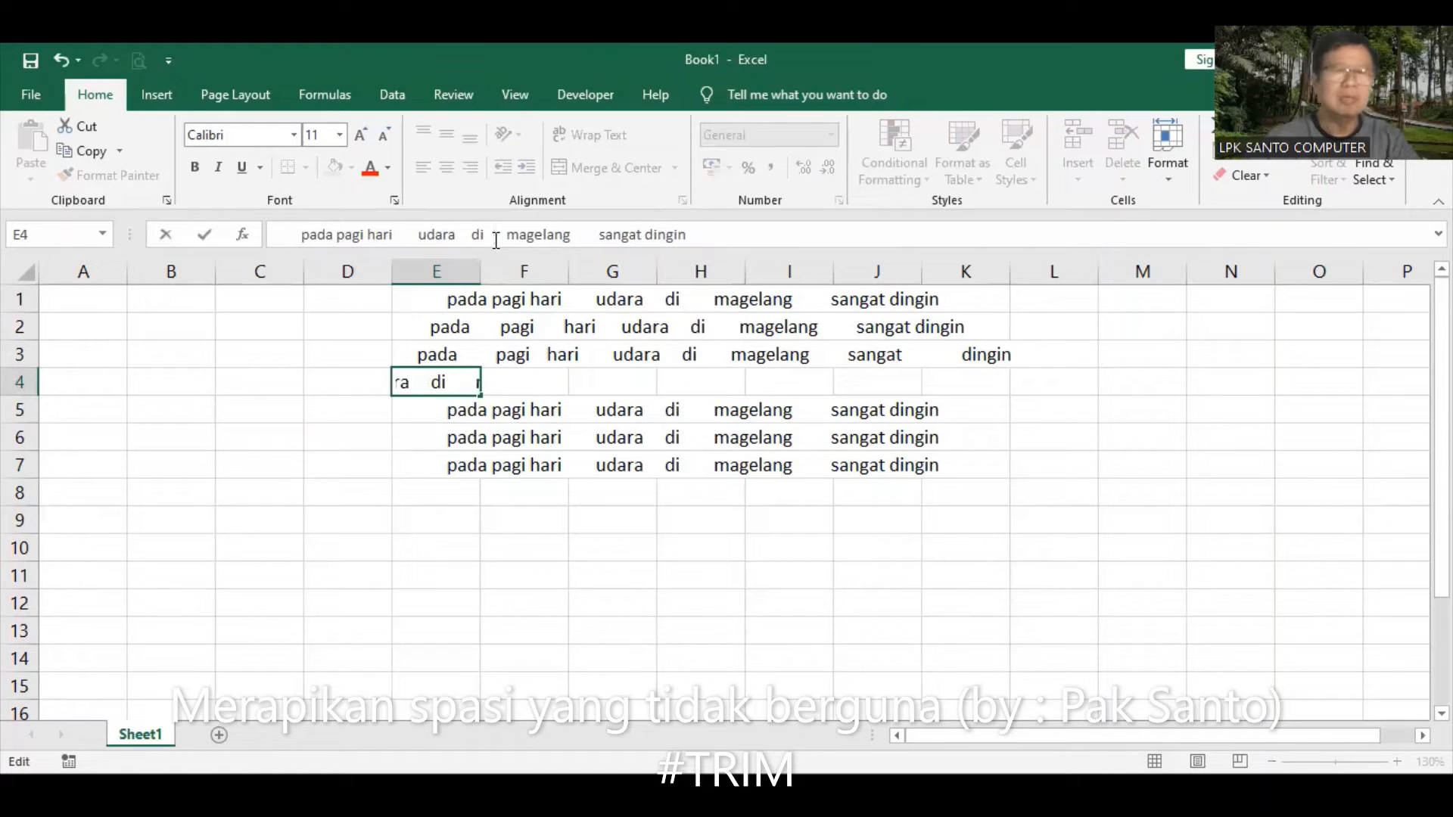
{"action": "left_click", "coordinate": [587, 240]}
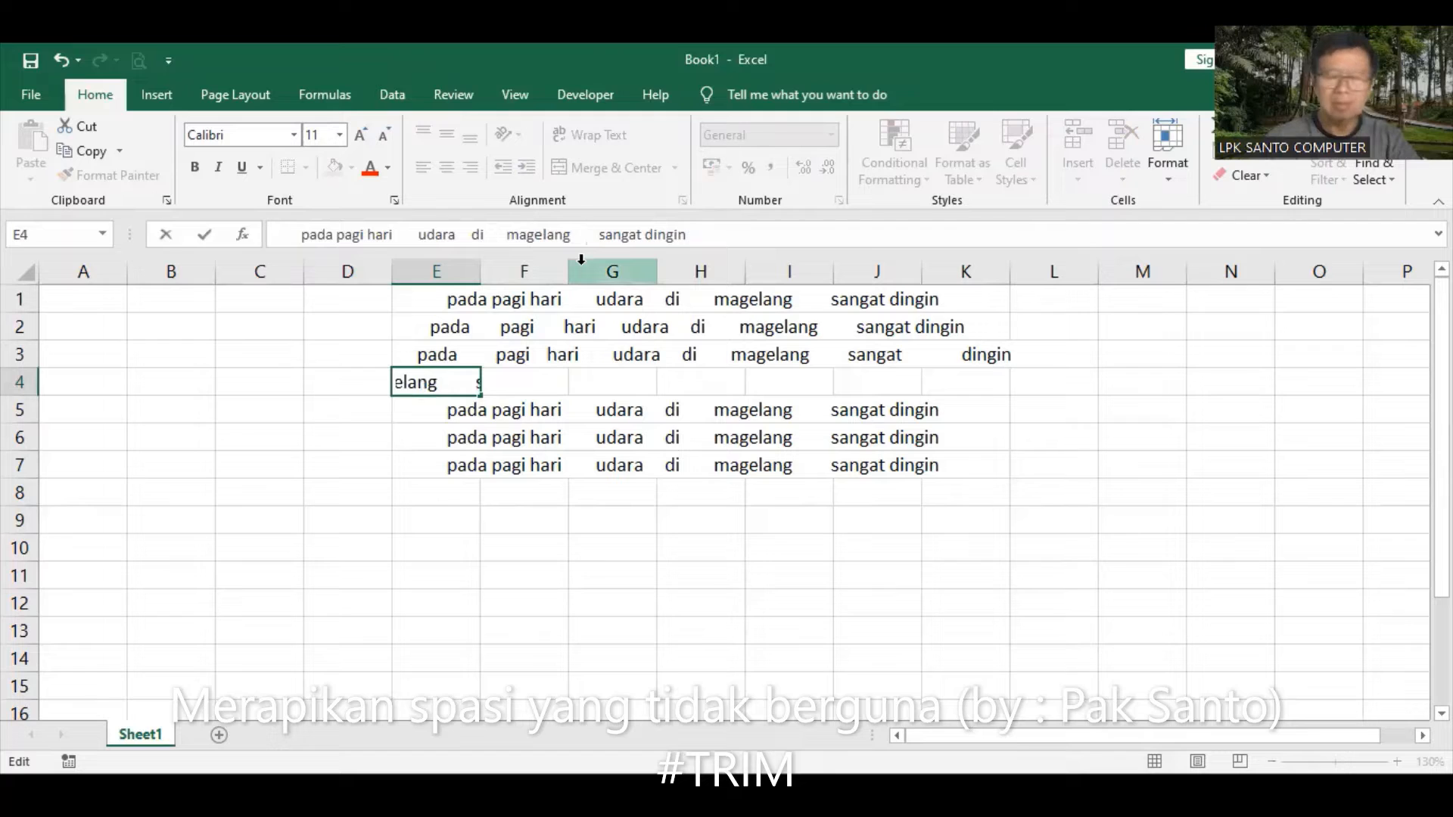
{"action": "key", "text": "BackSpace"}
{"action": "key", "text": "Return"}
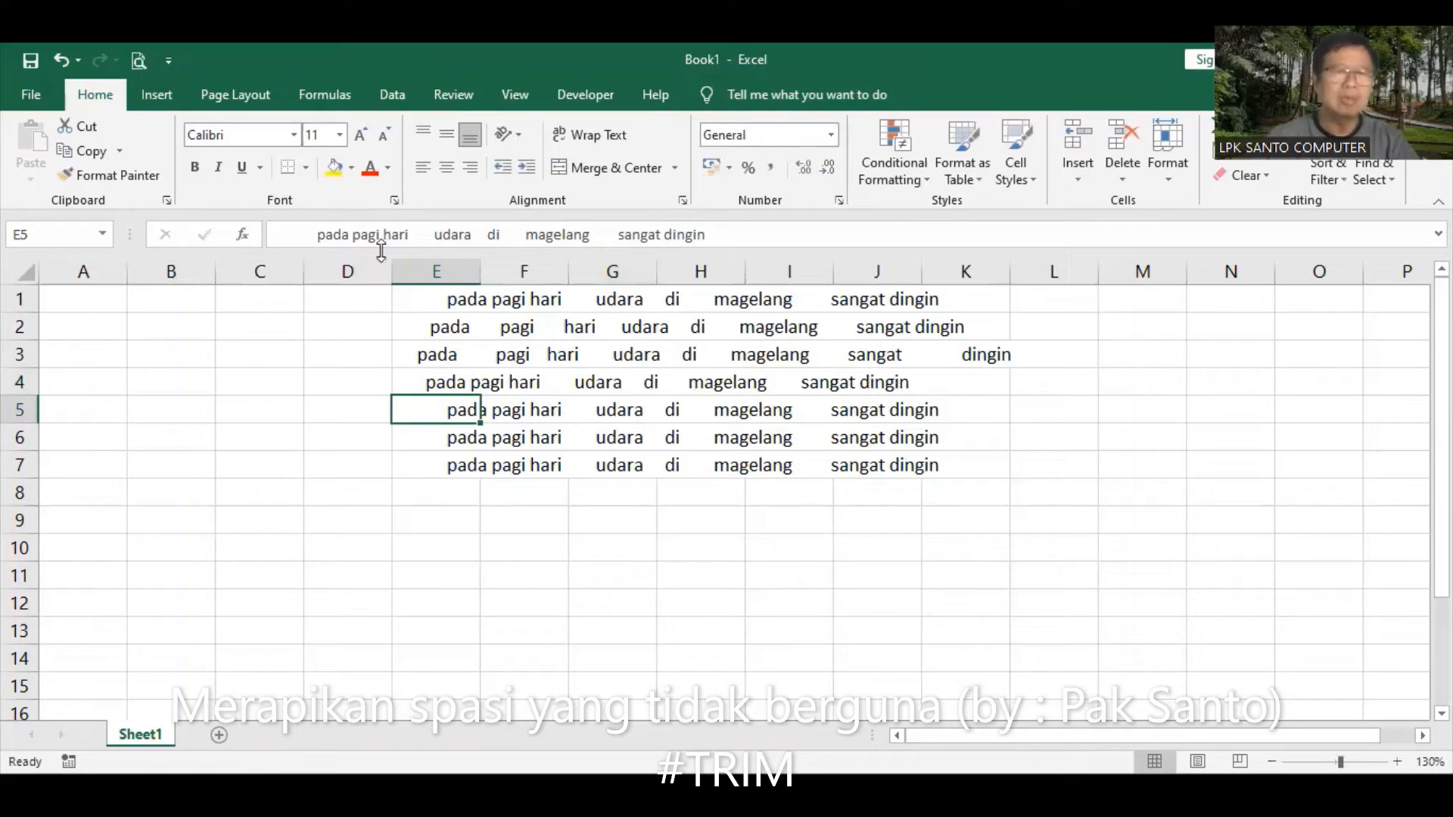
Remove some of the leading spaces before "pada" in cell E5.
{"action": "left_click", "coordinate": [315, 234]}
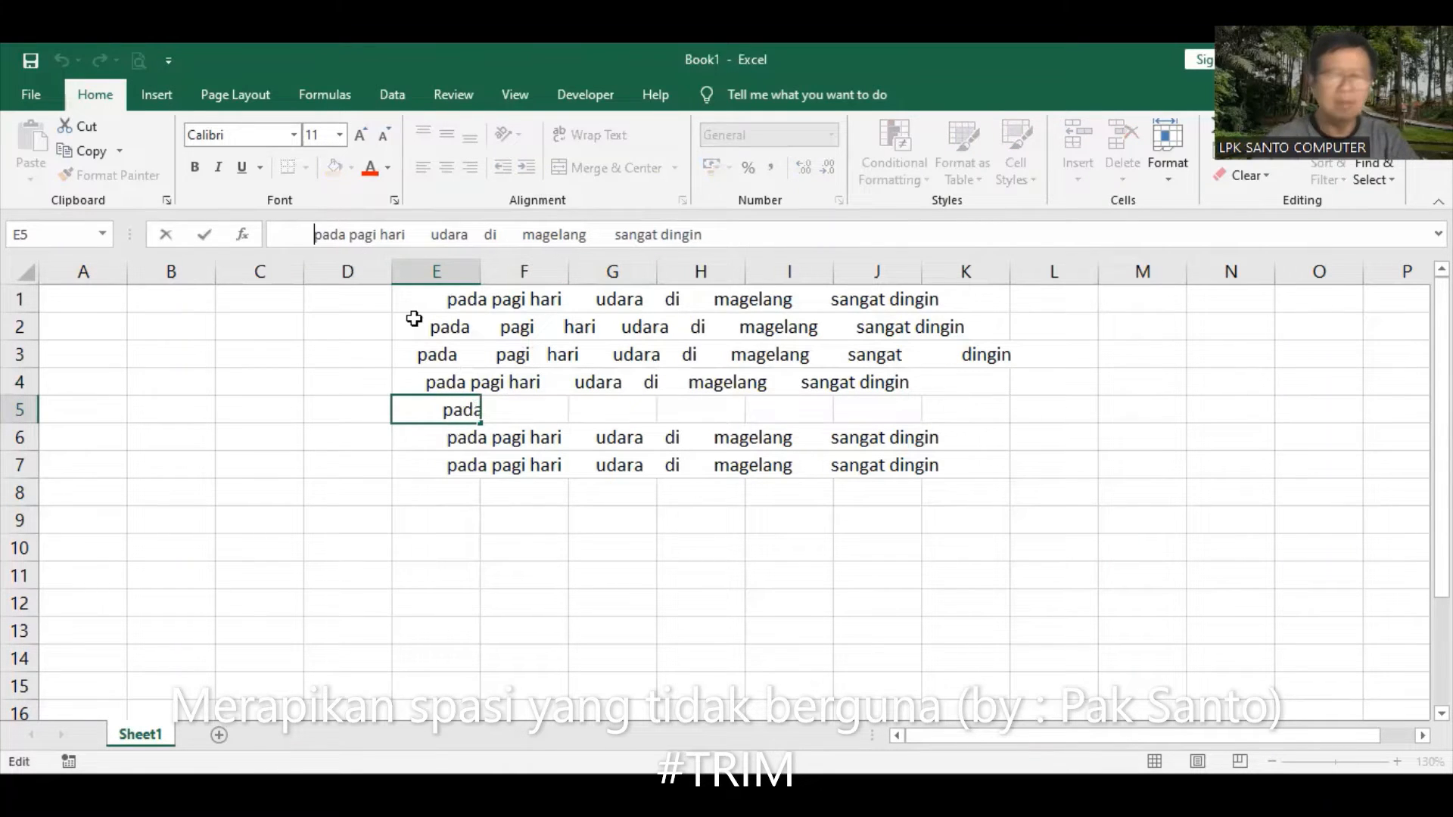
{"action": "key", "text": "BackSpace"}
{"action": "key", "text": "BackSpace"}
{"action": "key", "text": "BackSpace"}
{"action": "key", "text": "Return"}
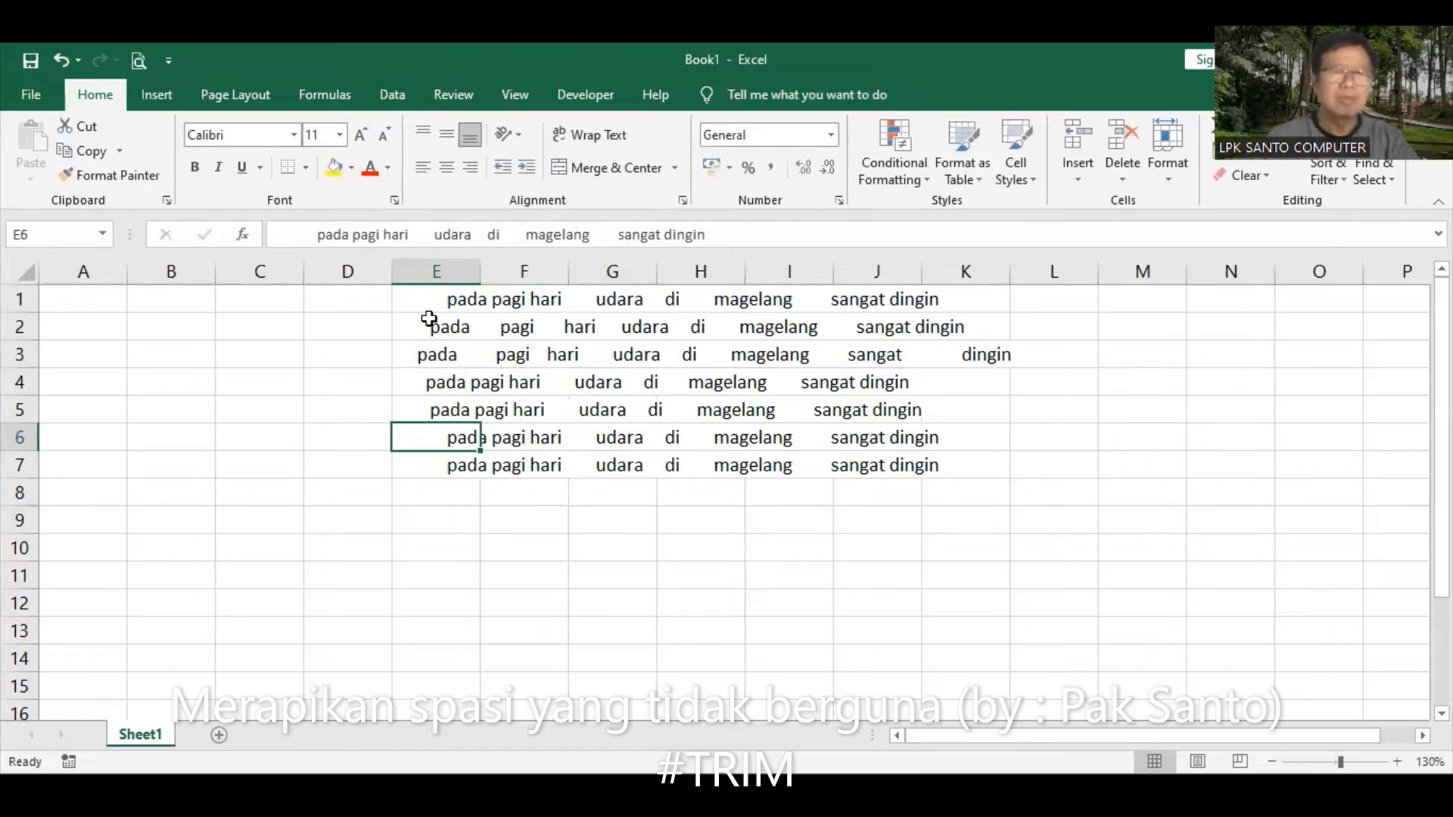
Add extra spaces between "pada" and "pagi" in cell E6.
{"action": "left_click", "coordinate": [354, 235]}
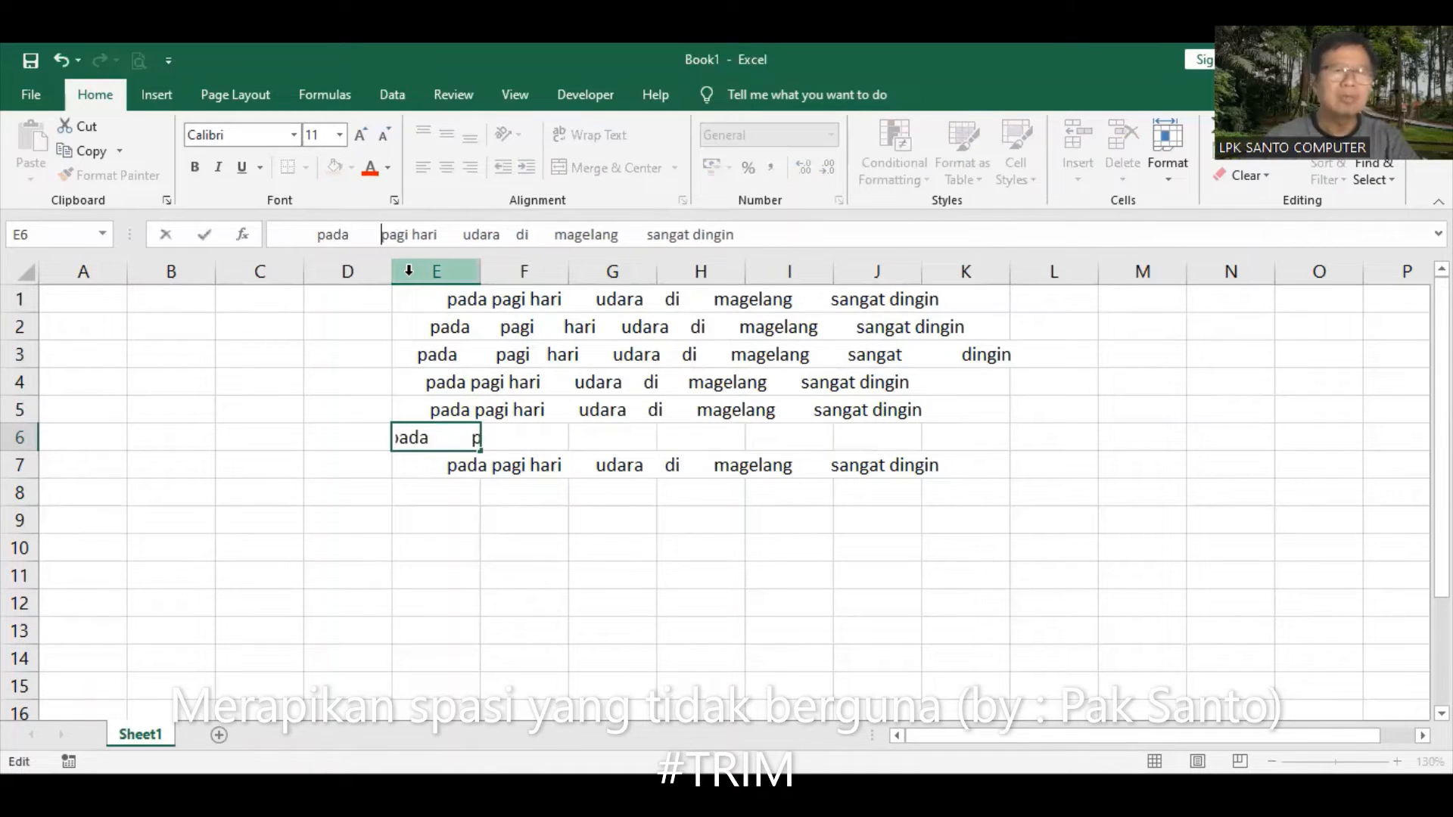
{"action": "key", "text": "Return"}
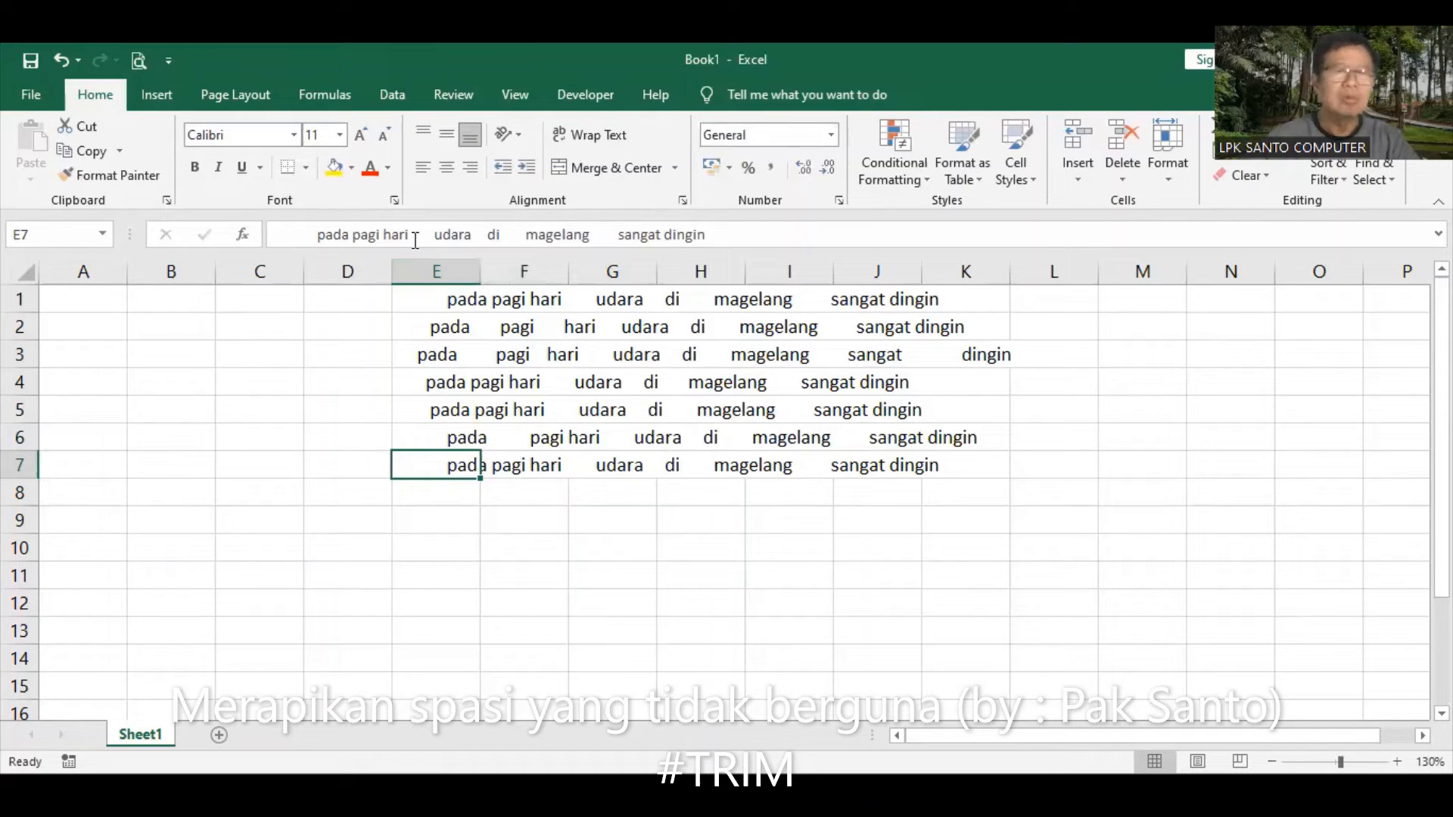
Remove all the leading spaces before "pada" in cell E7.
{"action": "left_click", "coordinate": [316, 234]}
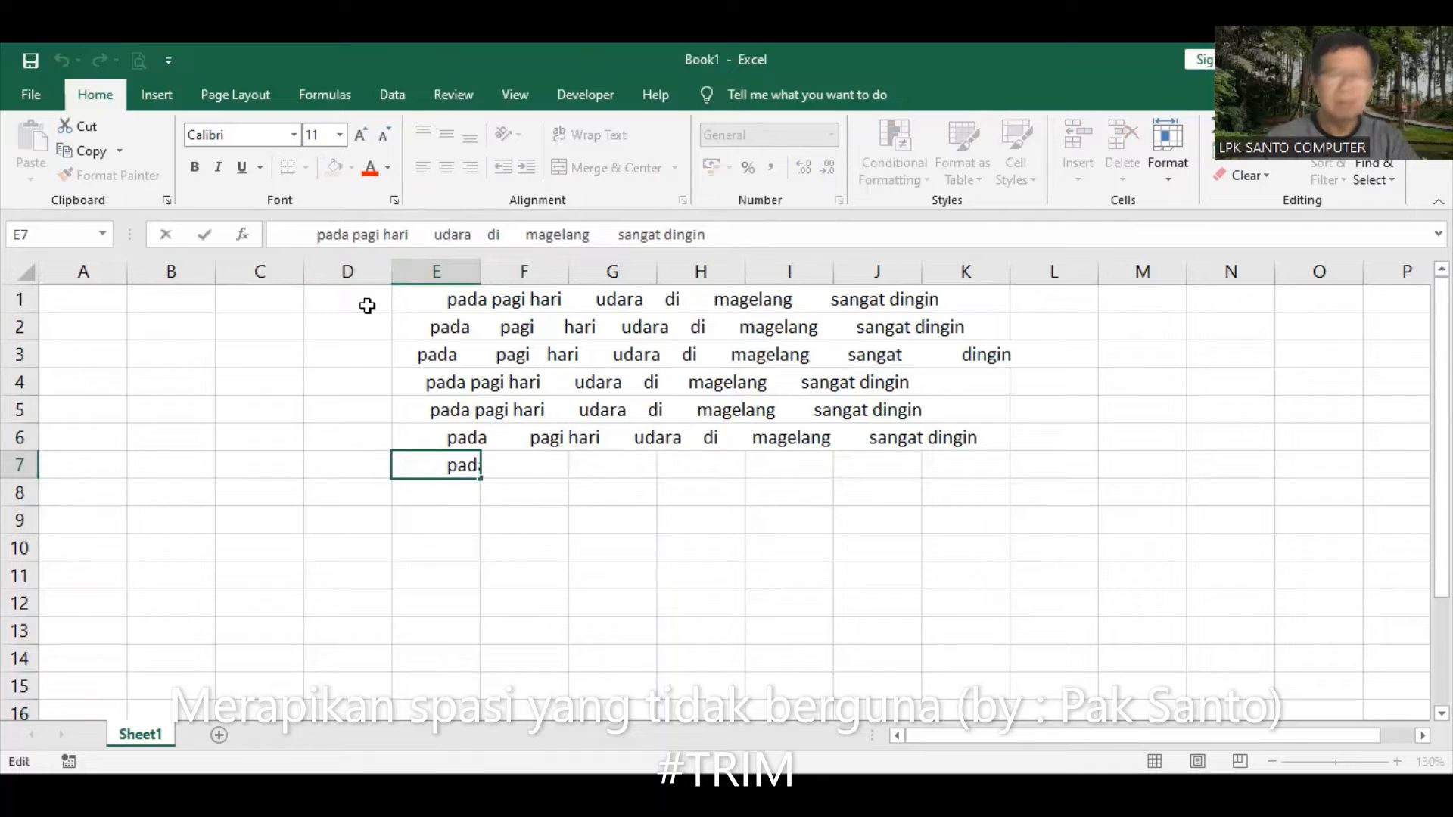
{"action": "key", "text": "BackSpace"}
{"action": "key", "text": "BackSpace"}
{"action": "key", "text": "BackSpace"}
{"action": "key", "text": "BackSpace"}
{"action": "key", "text": "BackSpace"}
{"action": "key", "text": "BackSpace"}
{"action": "key", "text": "BackSpace"}
{"action": "key", "text": "BackSpace"}
{"action": "key", "text": "BackSpace"}
{"action": "key", "text": "BackSpace"}
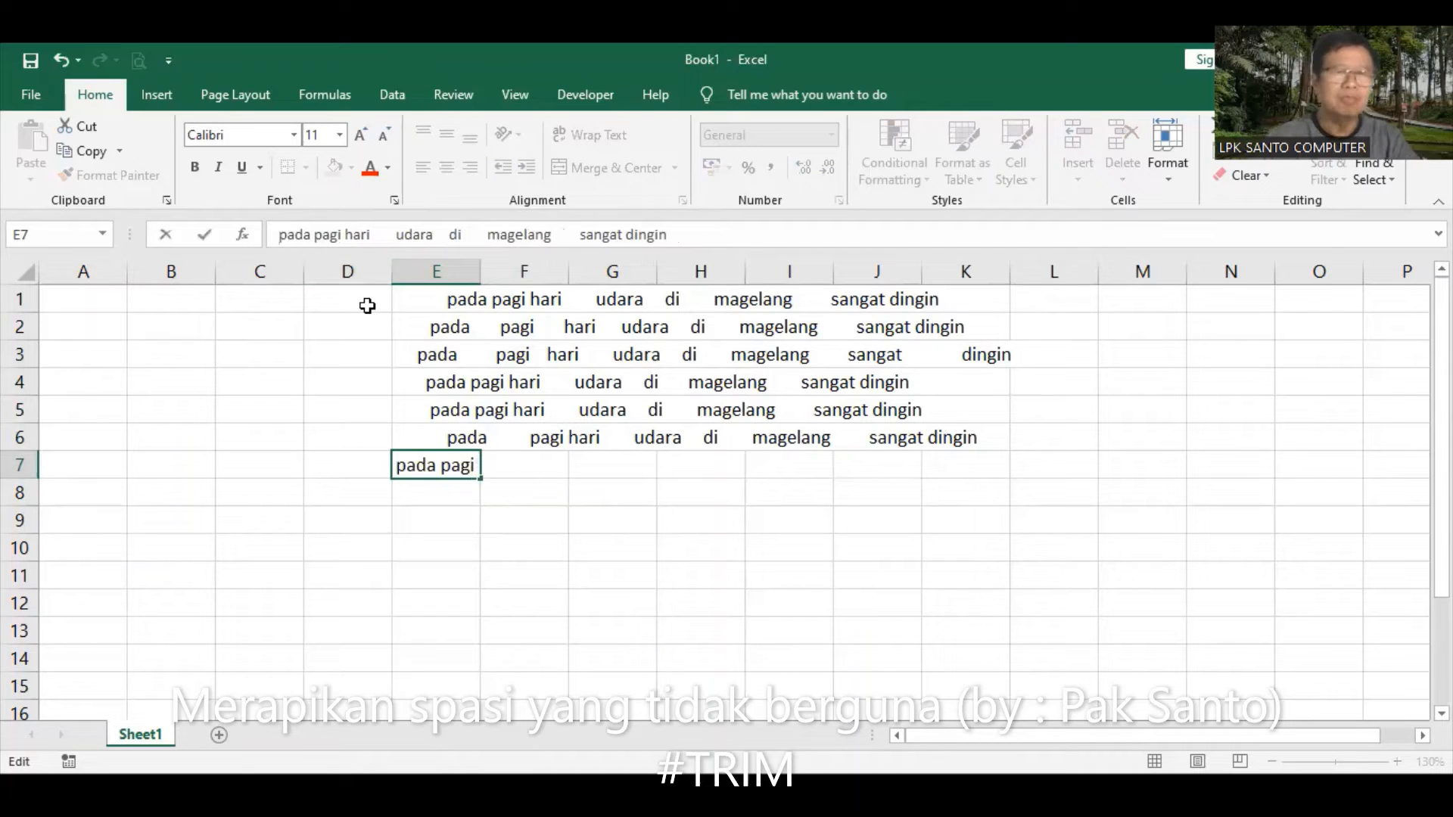
In E7, add extra spaces between "pada", "pagi" and "hari", and narrow the gap before "sangat" by two spaces.
{"action": "left_click", "coordinate": [315, 233]}
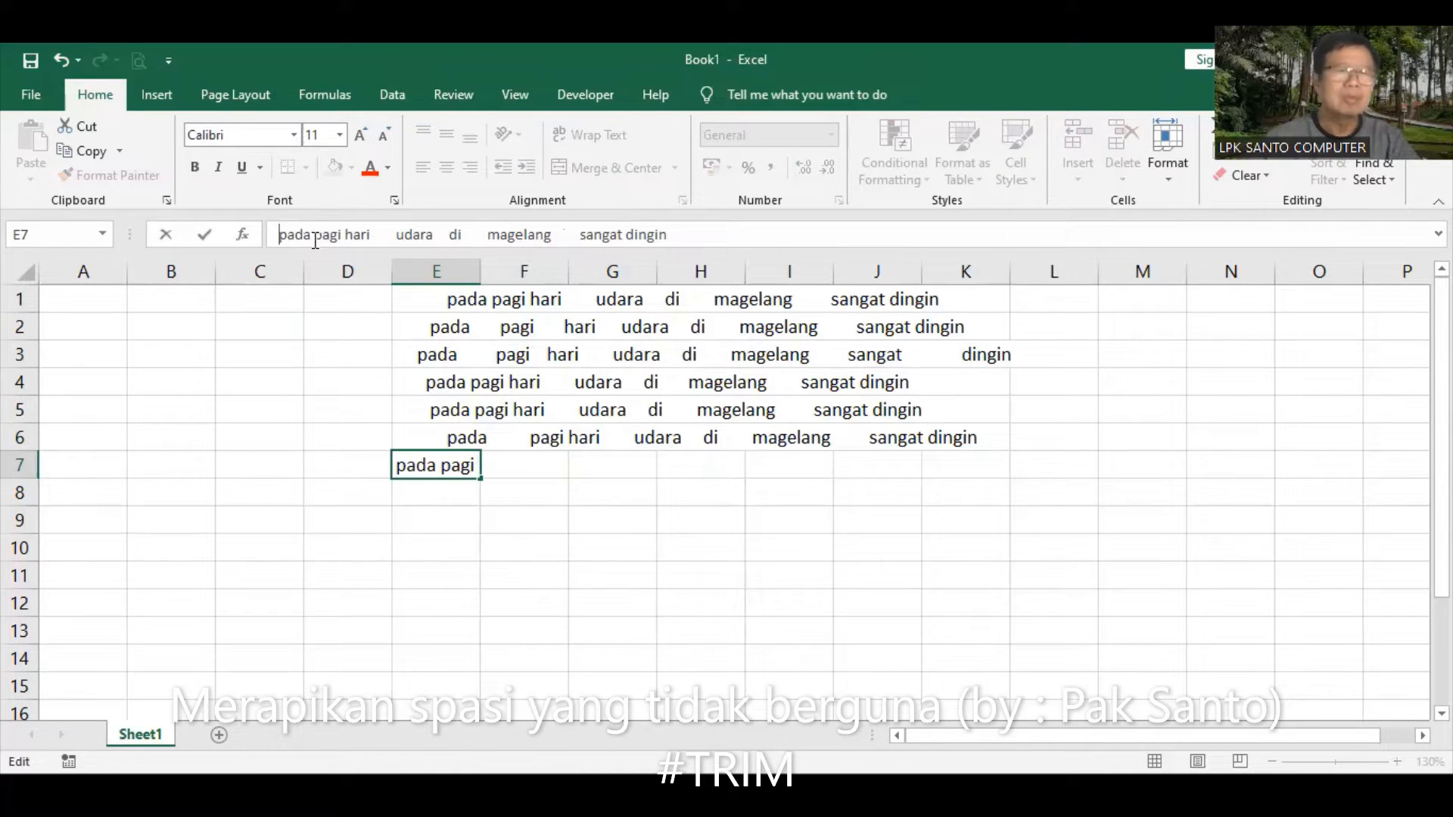
{"action": "left_click", "coordinate": [377, 233]}
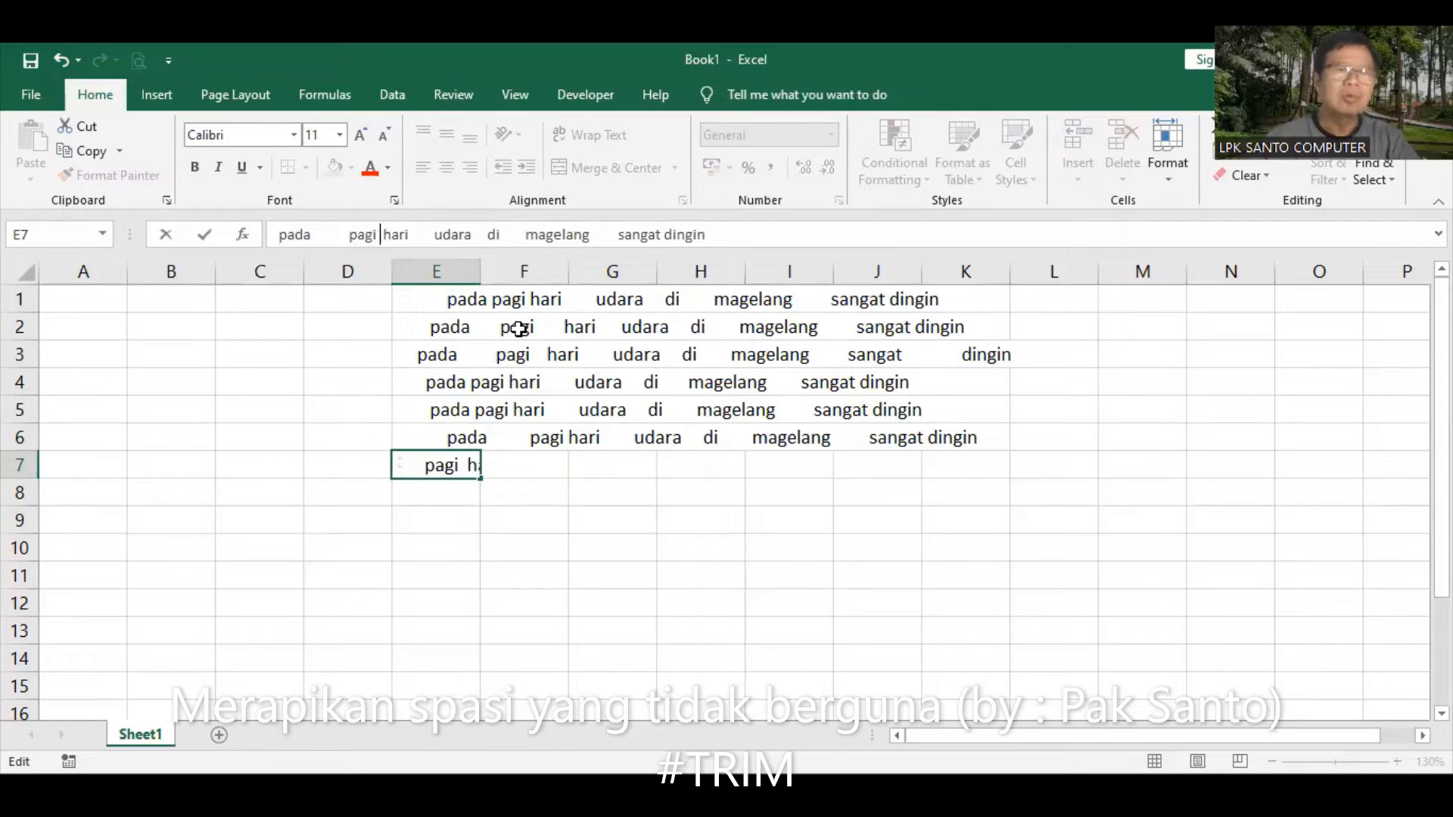
{"action": "key", "text": "Return"}
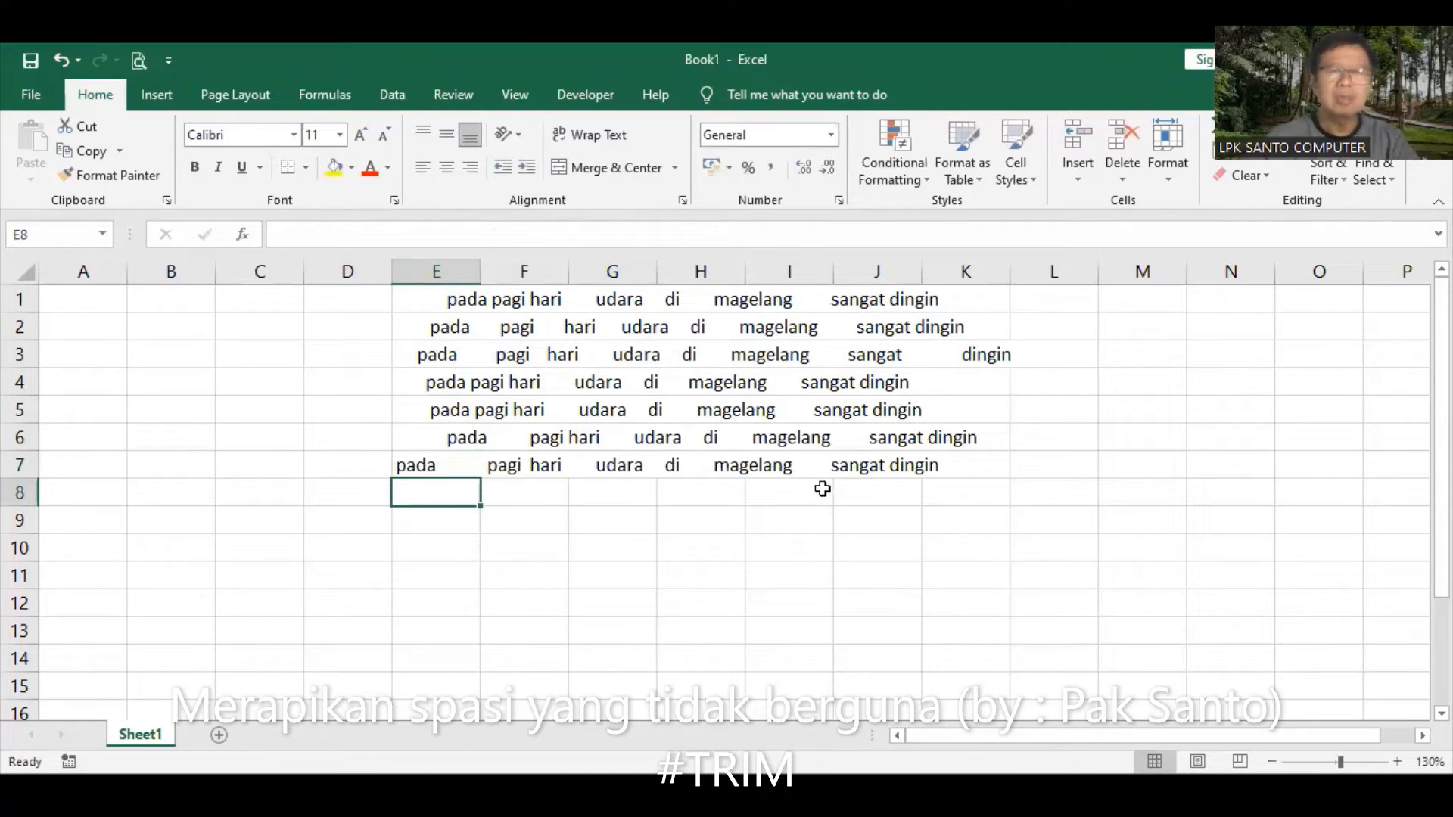
{"action": "left_click", "coordinate": [439, 465]}
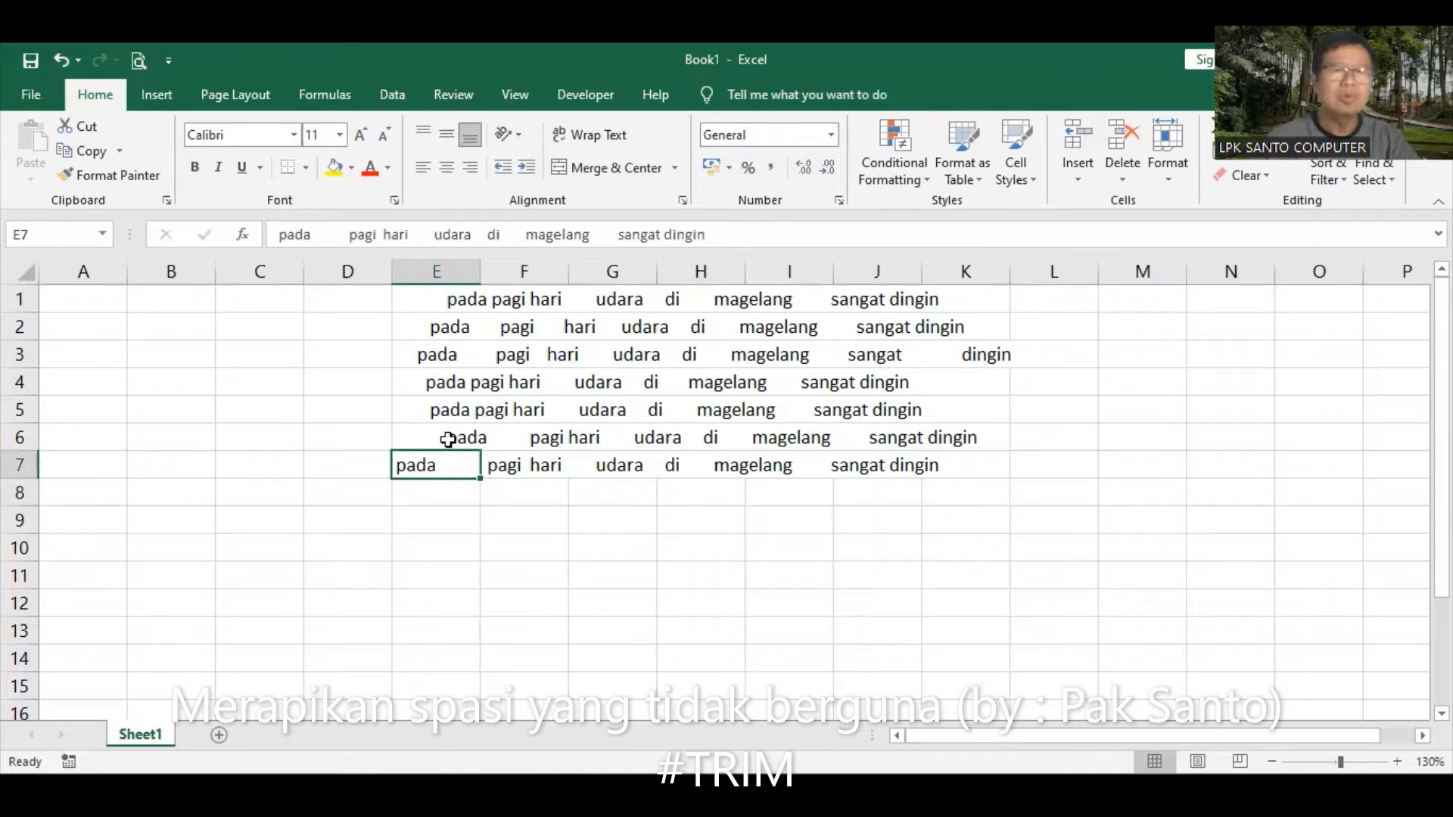
{"action": "left_click", "coordinate": [610, 234]}
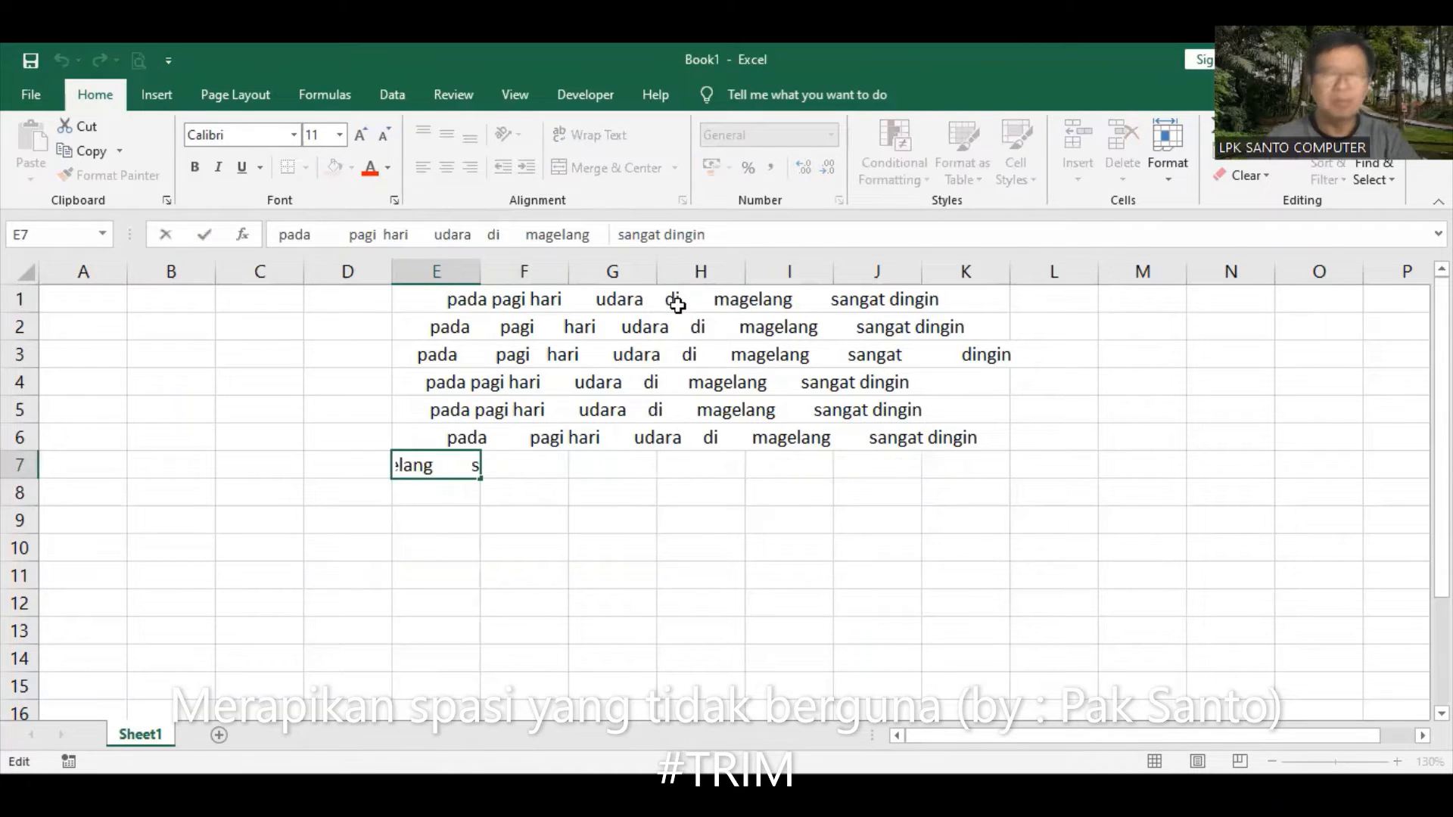
{"action": "key", "text": "BackSpace"}
{"action": "key", "text": "BackSpace"}
{"action": "key", "text": "Return"}
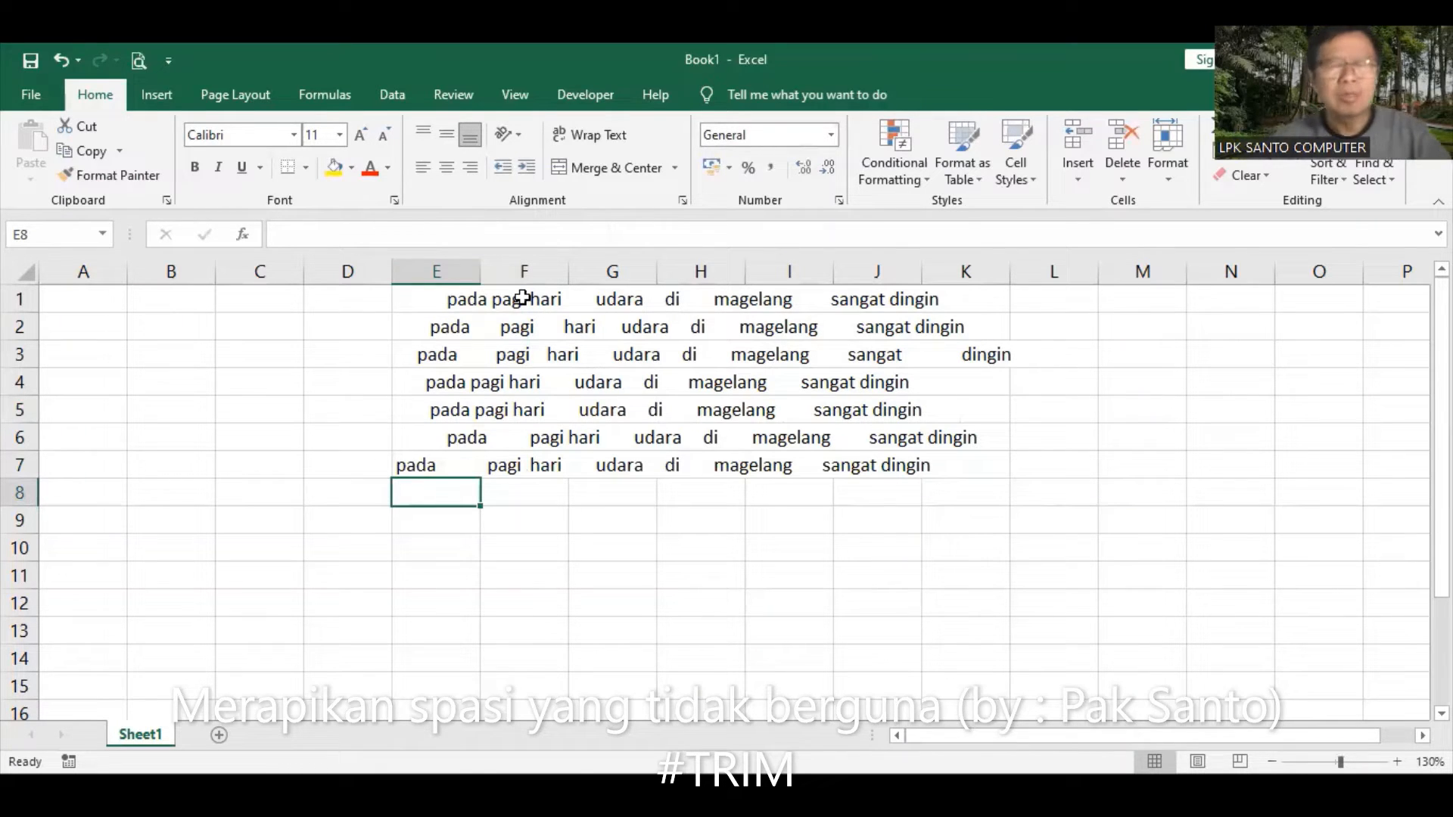
Remove four more of the leading spaces before "pada" in cell E5.
{"action": "left_click", "coordinate": [438, 421]}
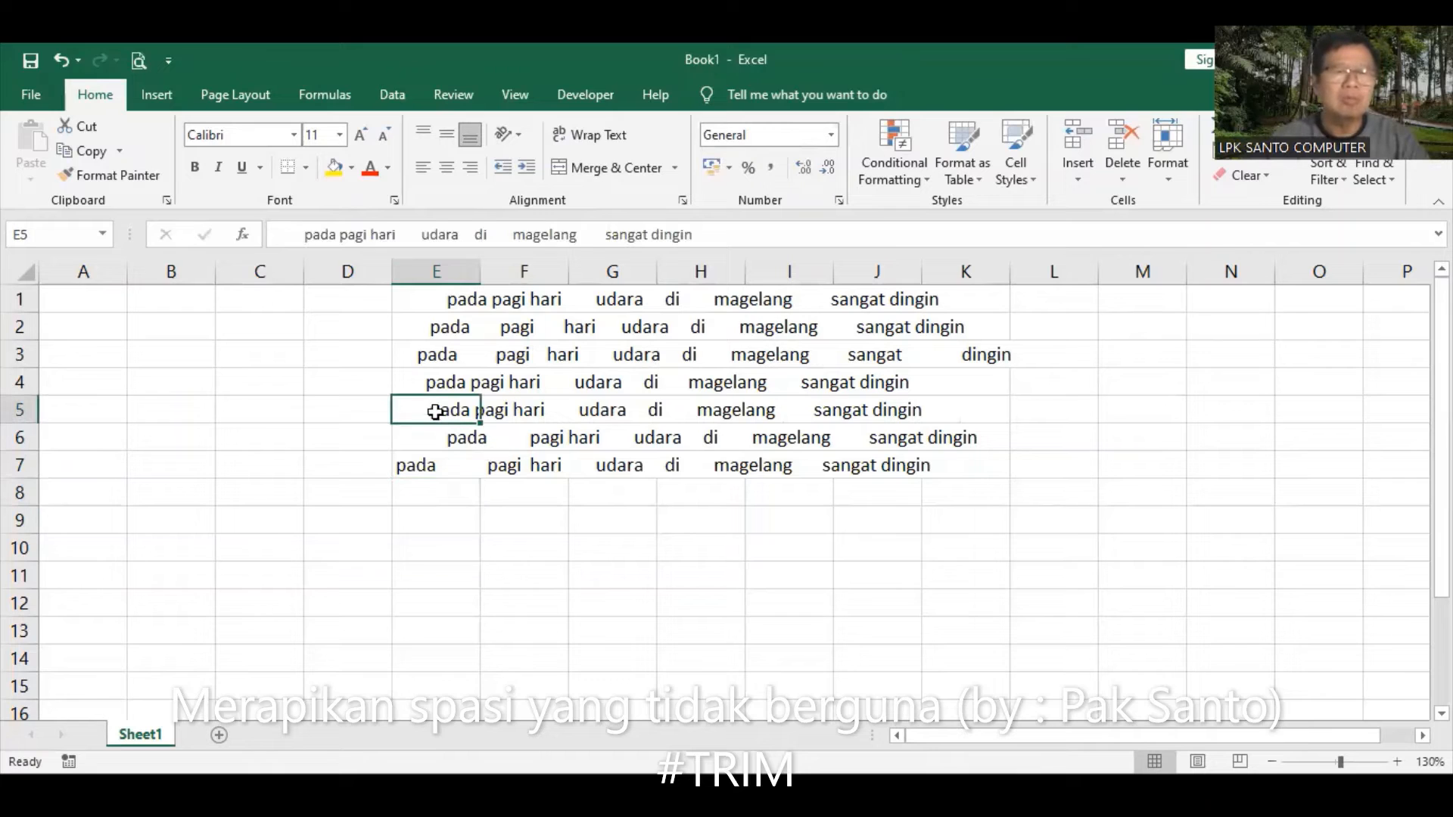
{"action": "left_click", "coordinate": [299, 235]}
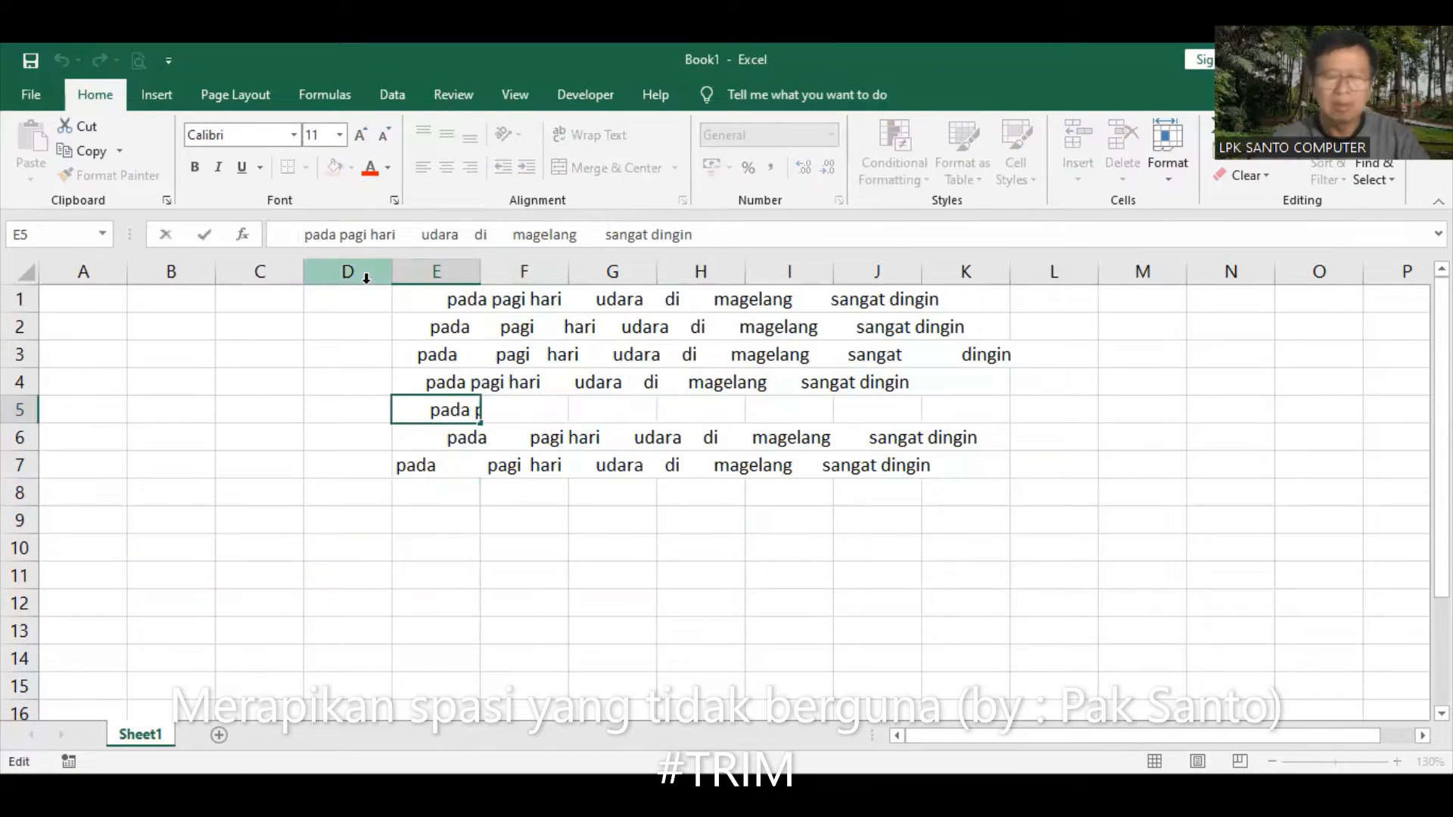
{"action": "key", "text": "BackSpace"}
{"action": "key", "text": "BackSpace"}
{"action": "key", "text": "Return"}
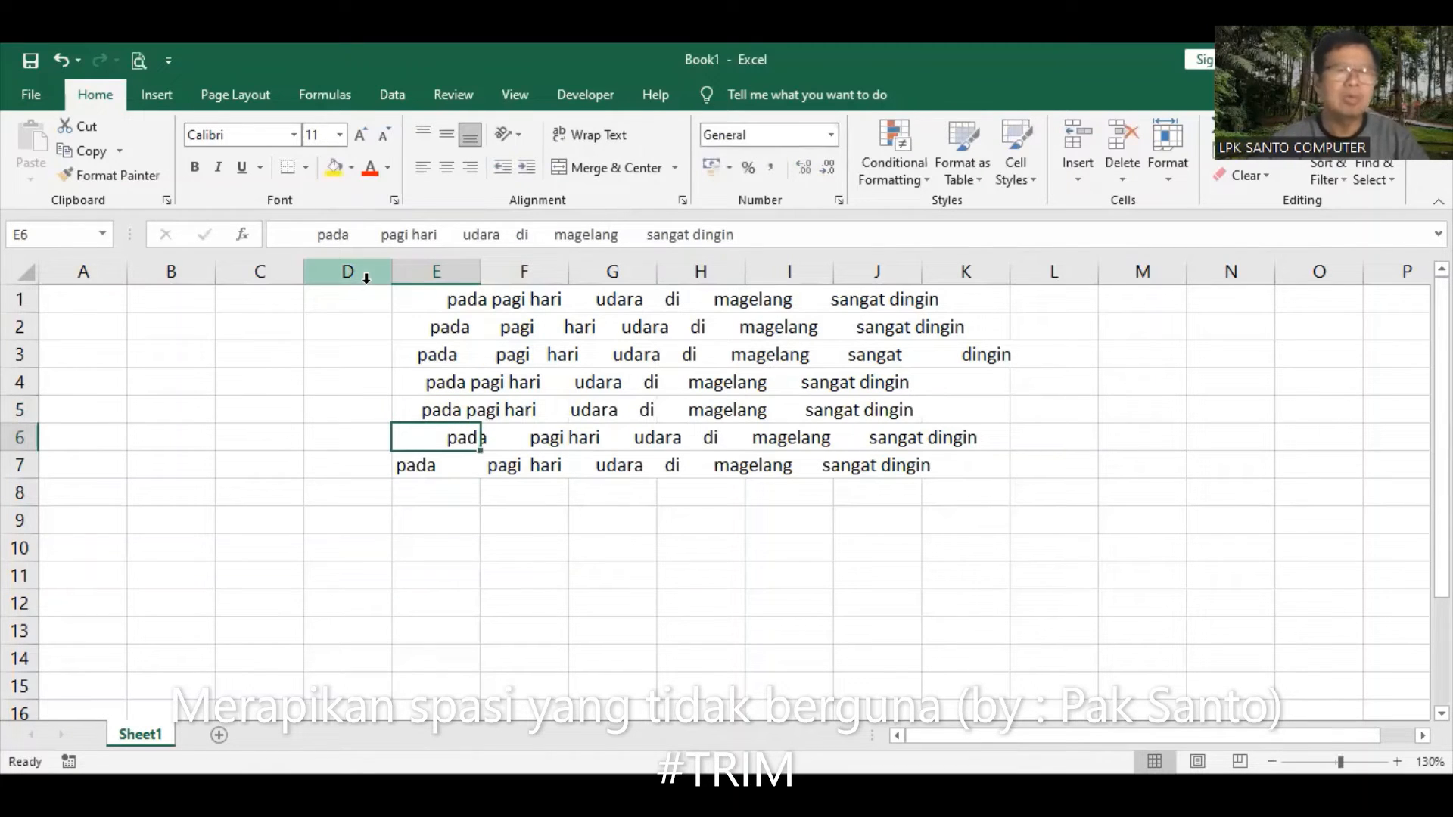
{"action": "left_click", "coordinate": [430, 410]}
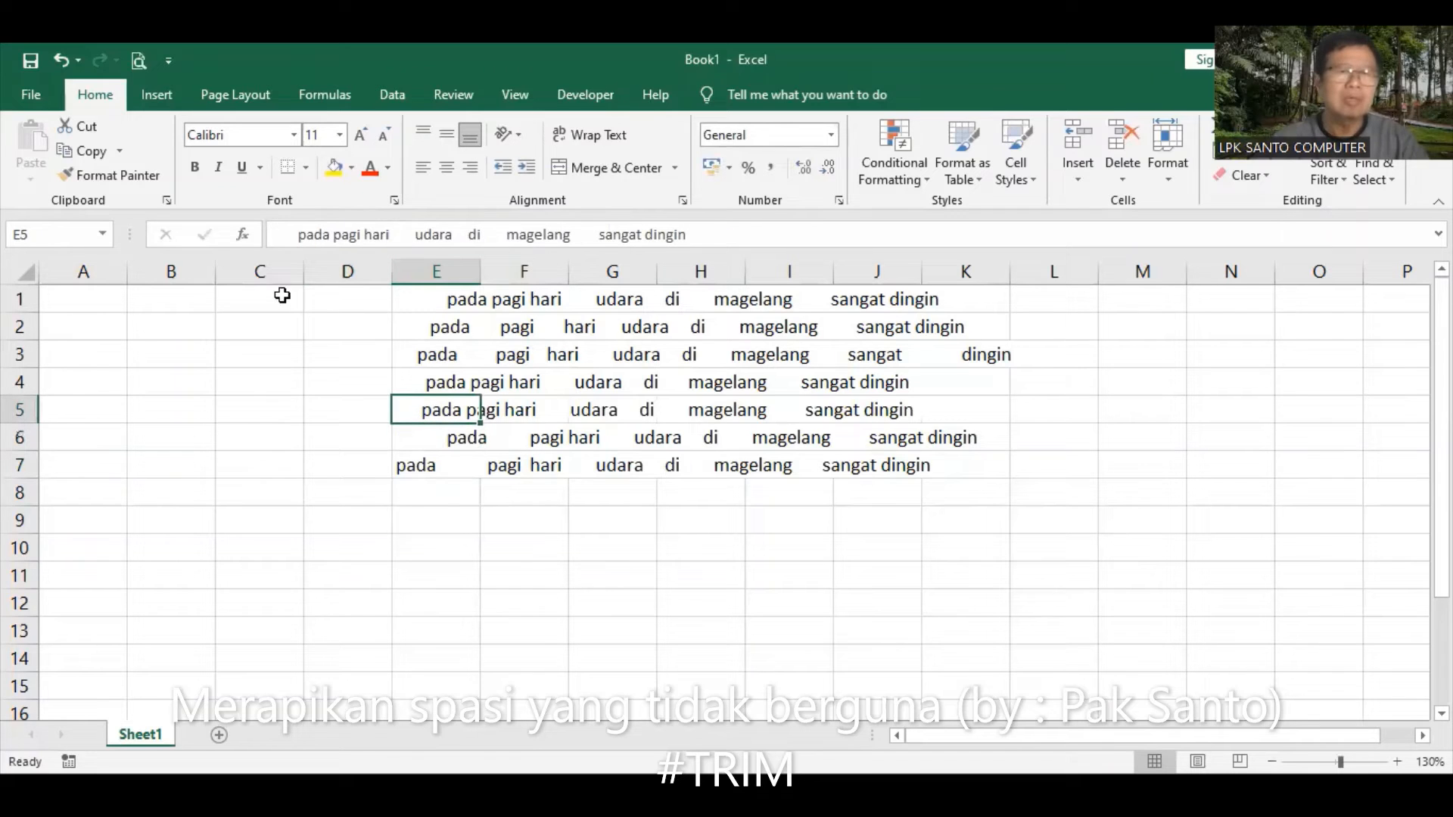
{"action": "left_click", "coordinate": [272, 242]}
{"action": "key", "text": "Delete"}
{"action": "key", "text": "Delete"}
{"action": "key", "text": "Return"}
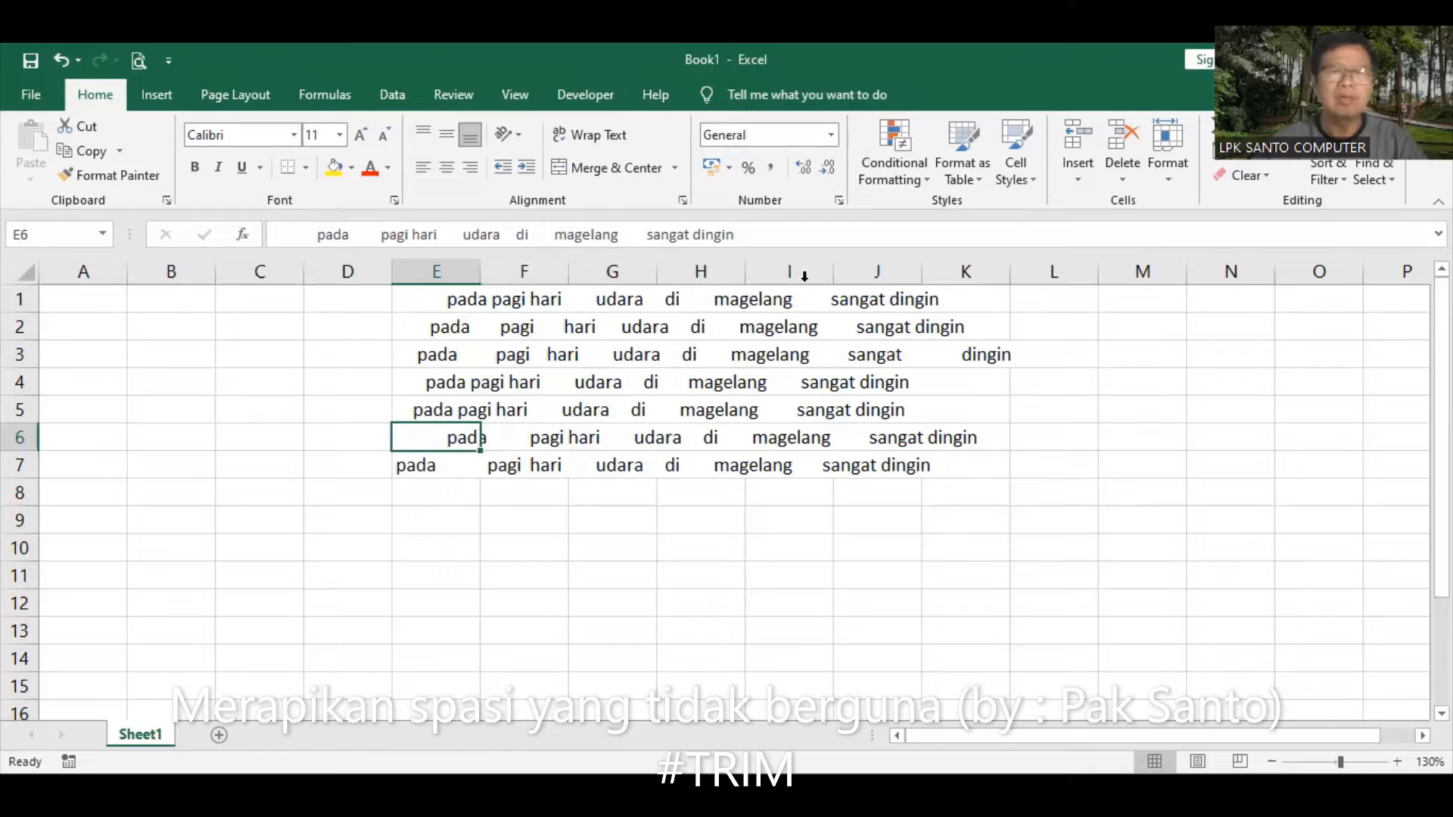
Autofit column E to the width of its longest sentence.
{"action": "double_click", "coordinate": [481, 272]}
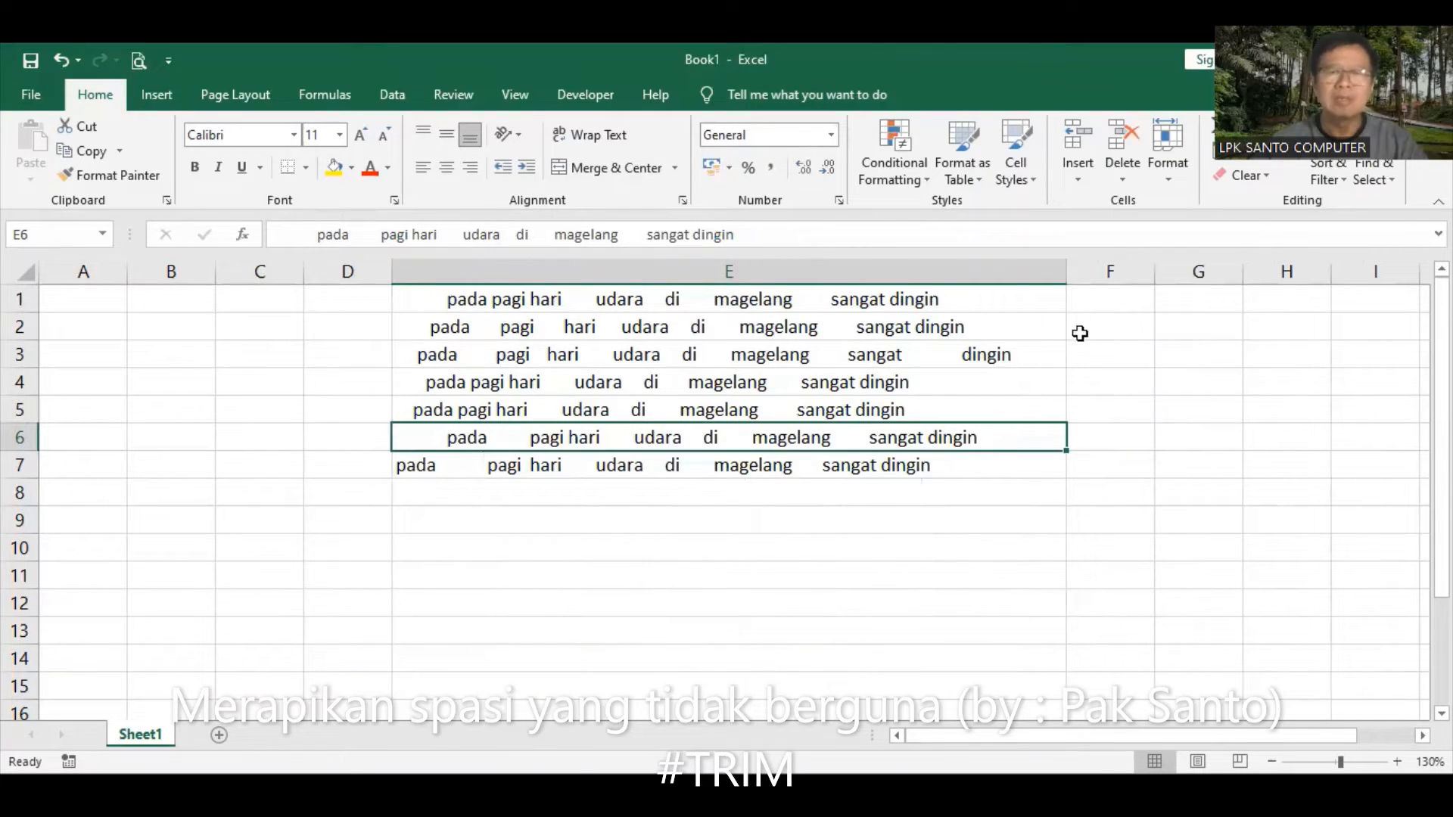
{"action": "left_click", "coordinate": [1097, 303]}
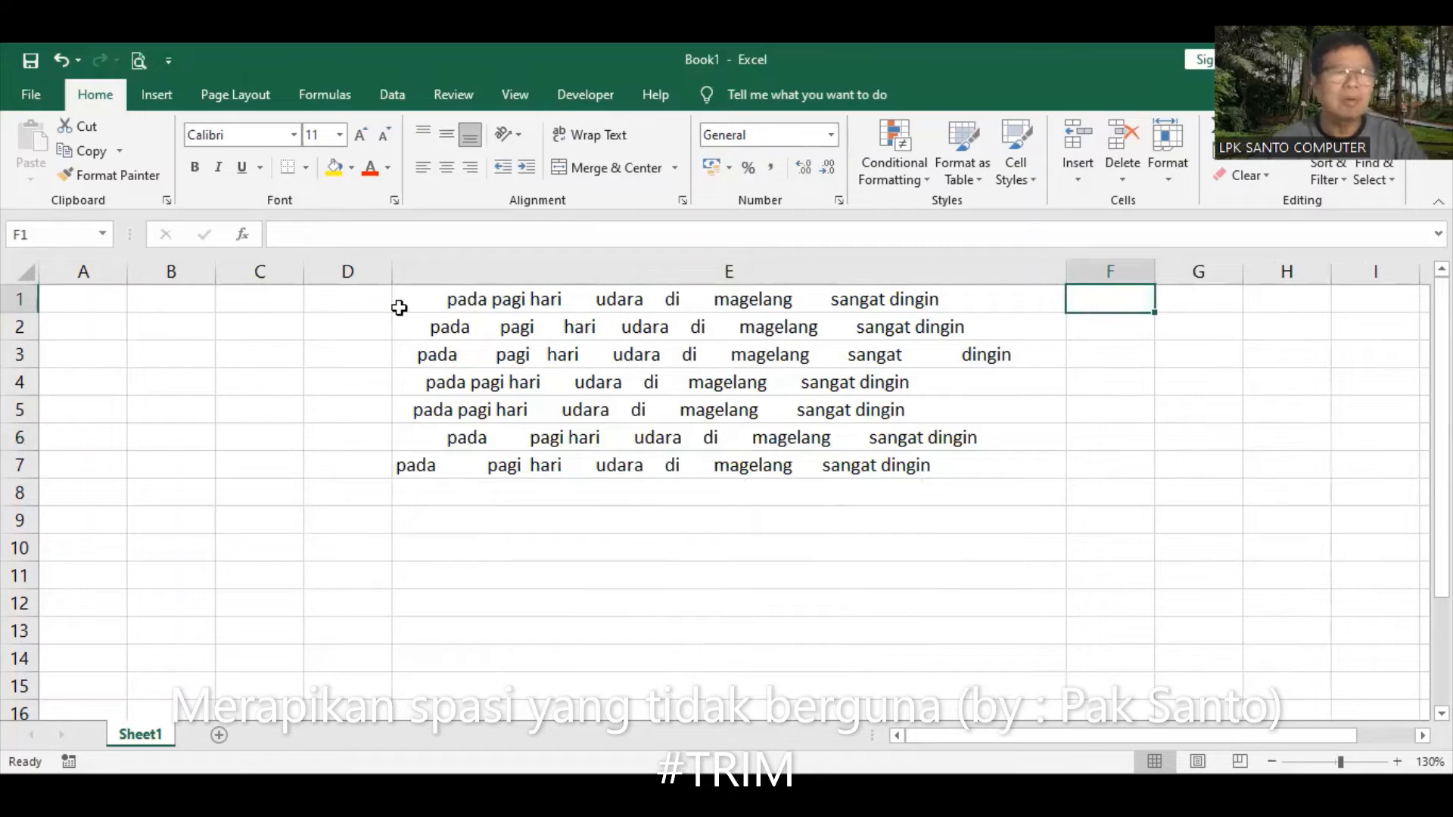
{"action": "left_click", "coordinate": [19, 299]}
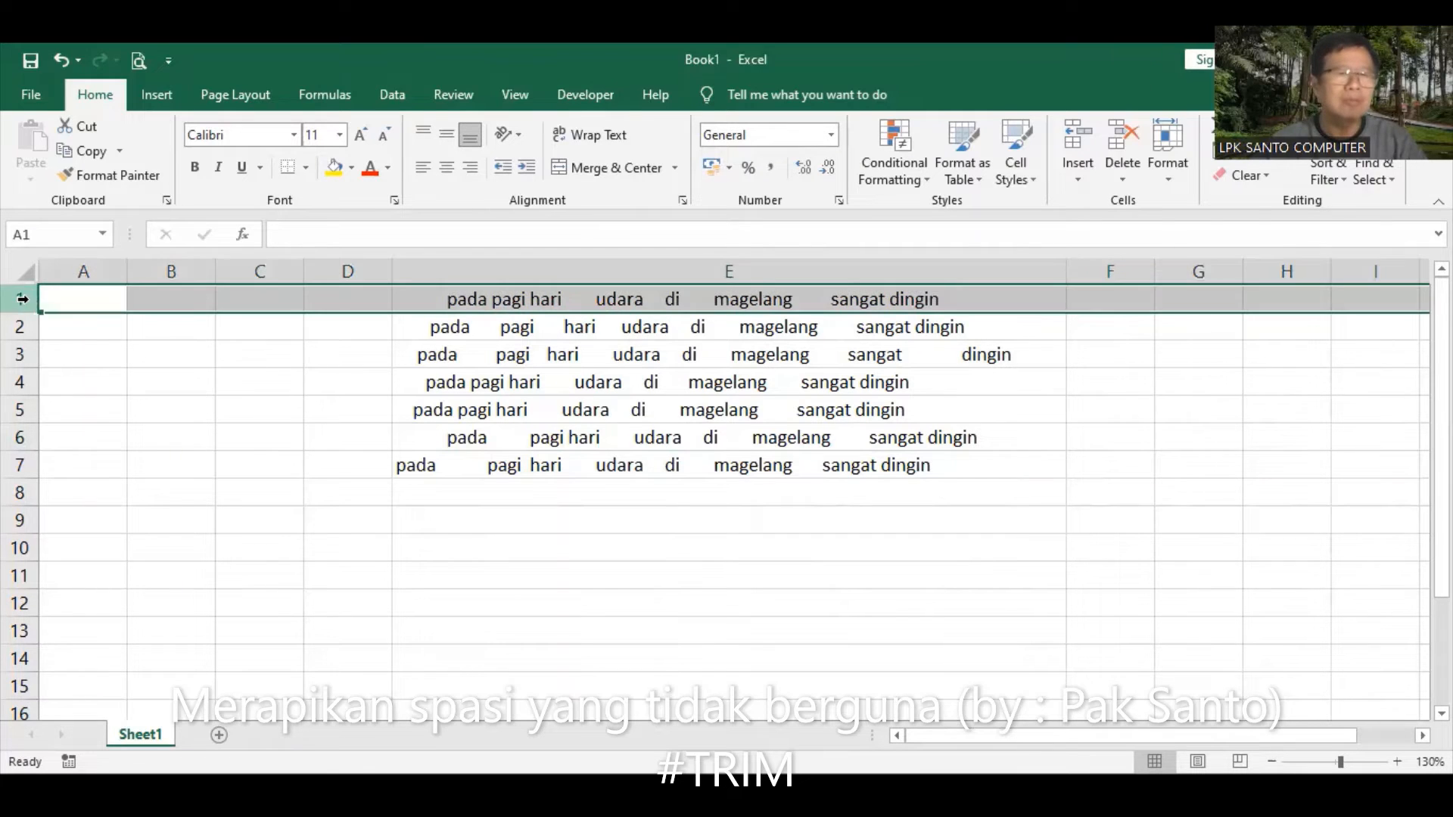
{"action": "left_click", "coordinate": [18, 472]}
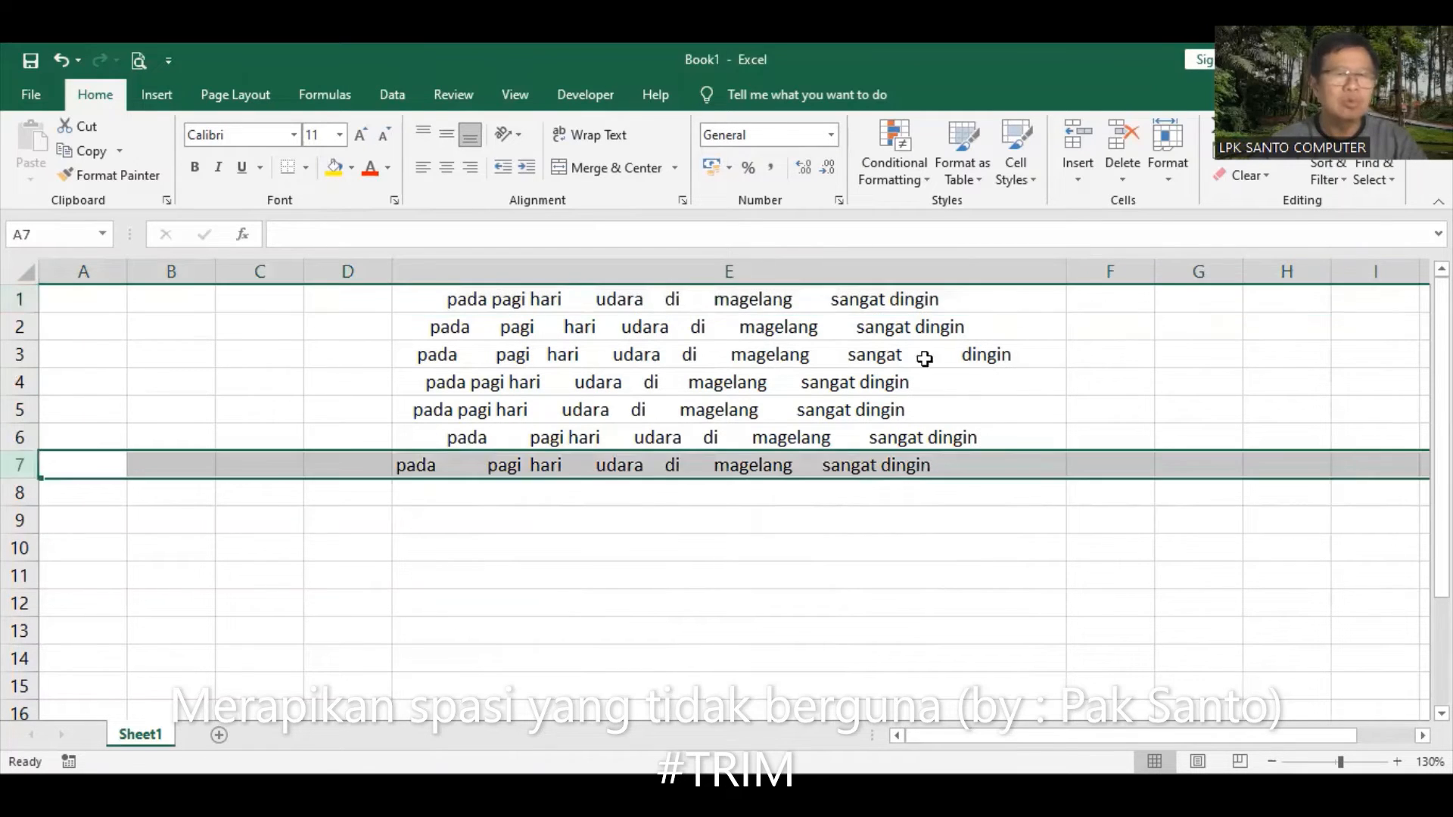
Insert the LEN function in F1 to count the characters of E1, and fill the formula down to F7.
{"action": "left_click", "coordinate": [1094, 305]}
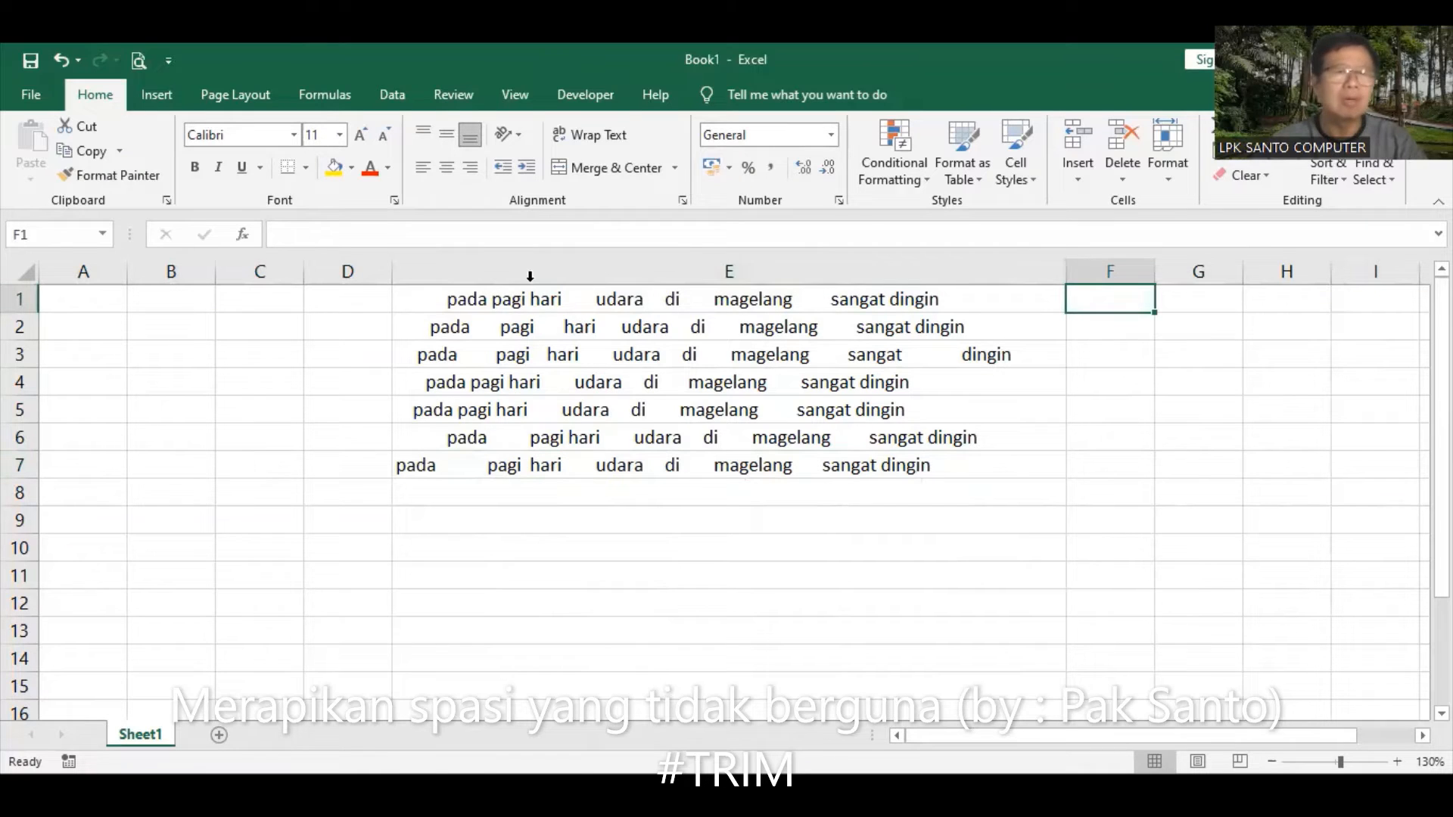
{"action": "left_click", "coordinate": [241, 238]}
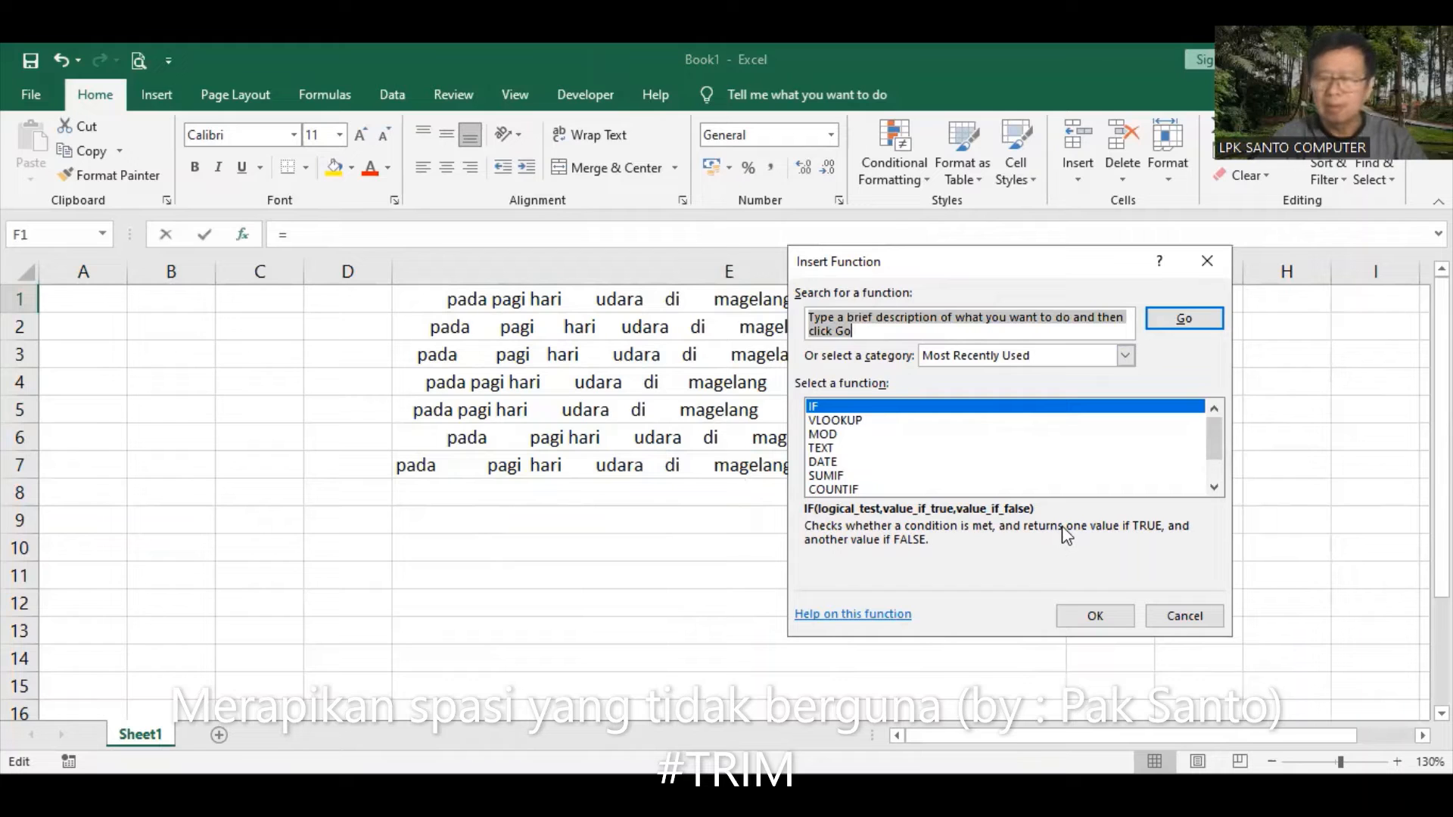
{"action": "type", "text": "LEN"}
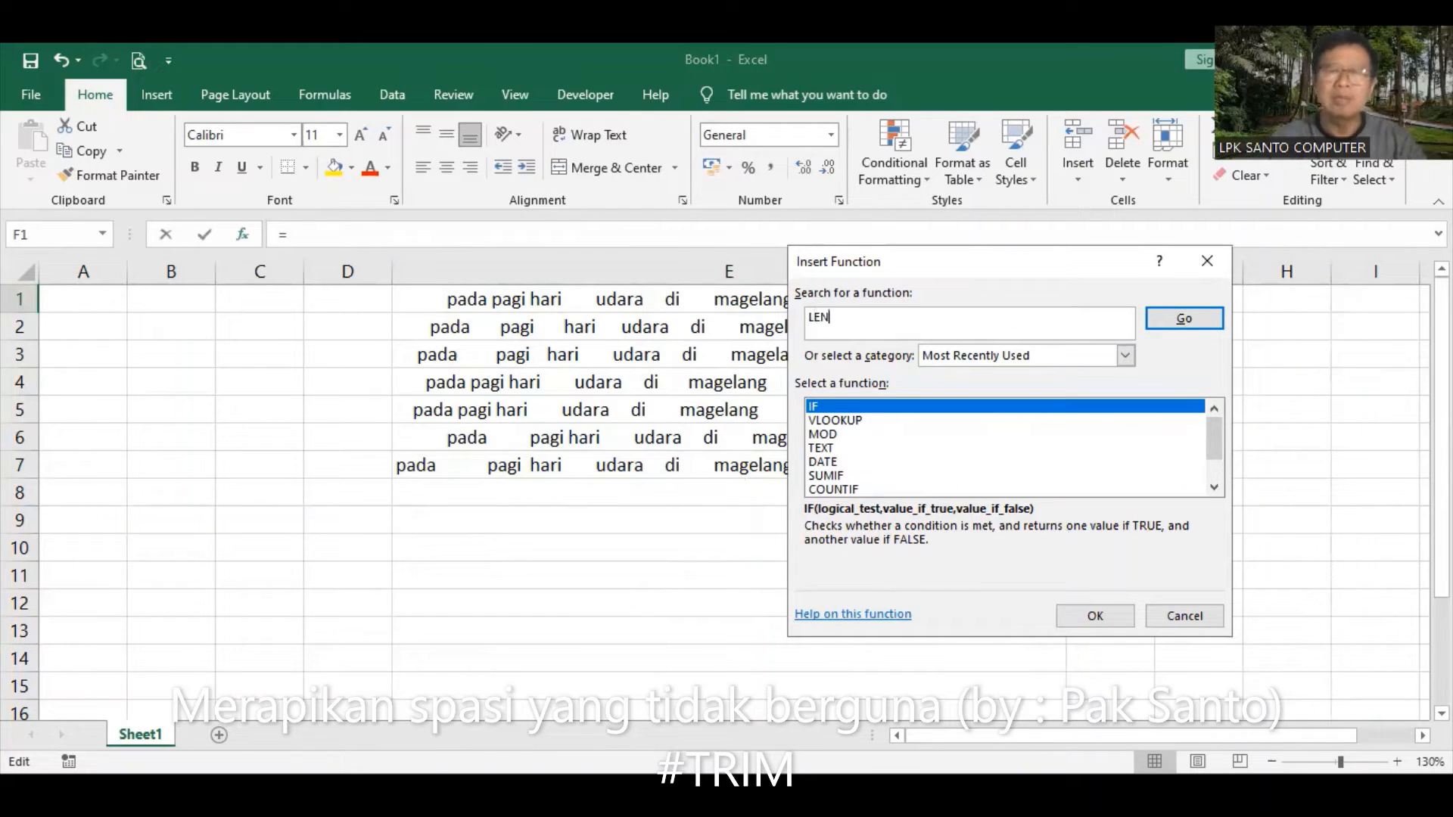
{"action": "left_click", "coordinate": [1188, 317]}
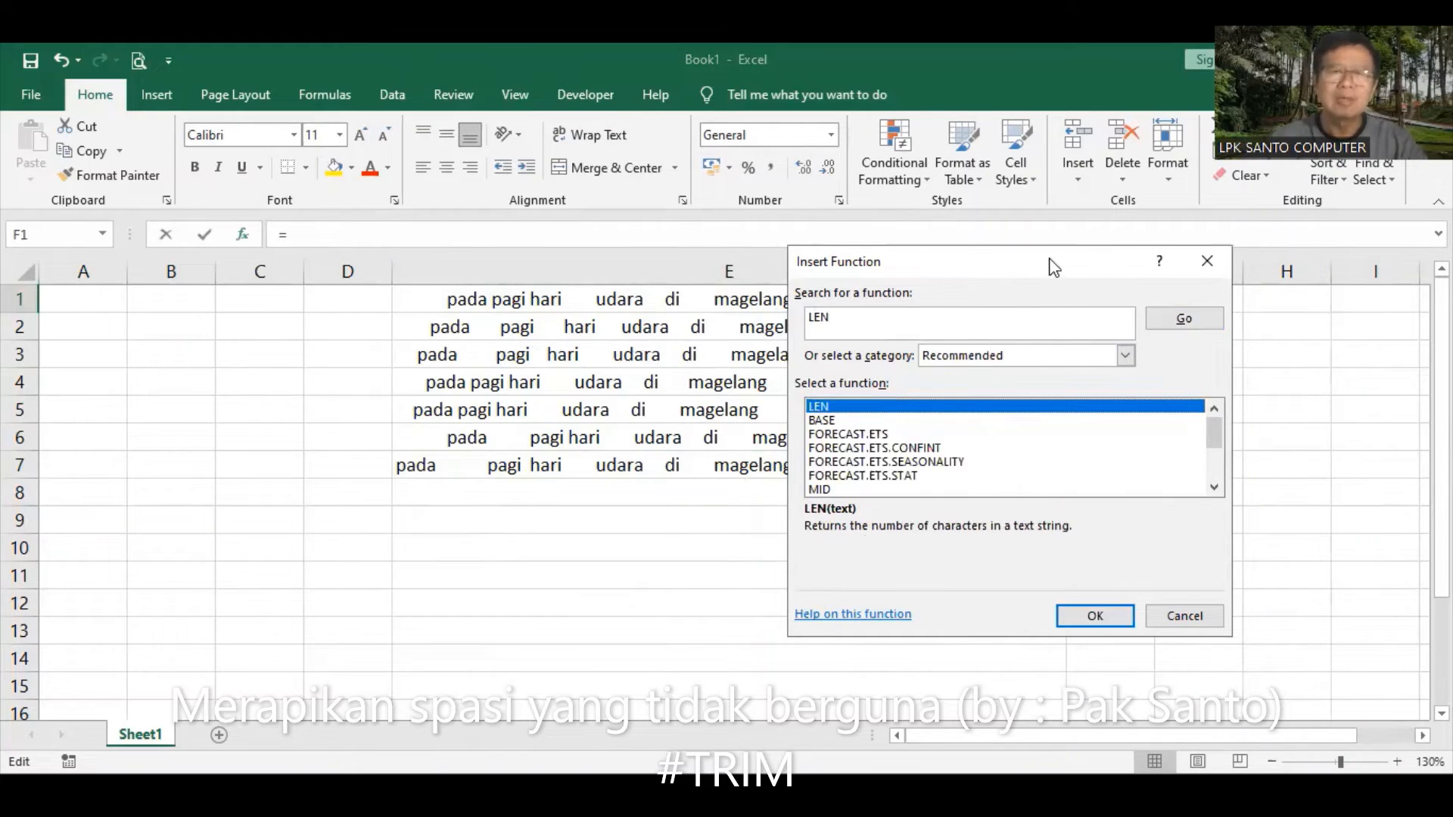
{"action": "left_click_drag", "start_coordinate": [1043, 258], "coordinate": [594, 350]}
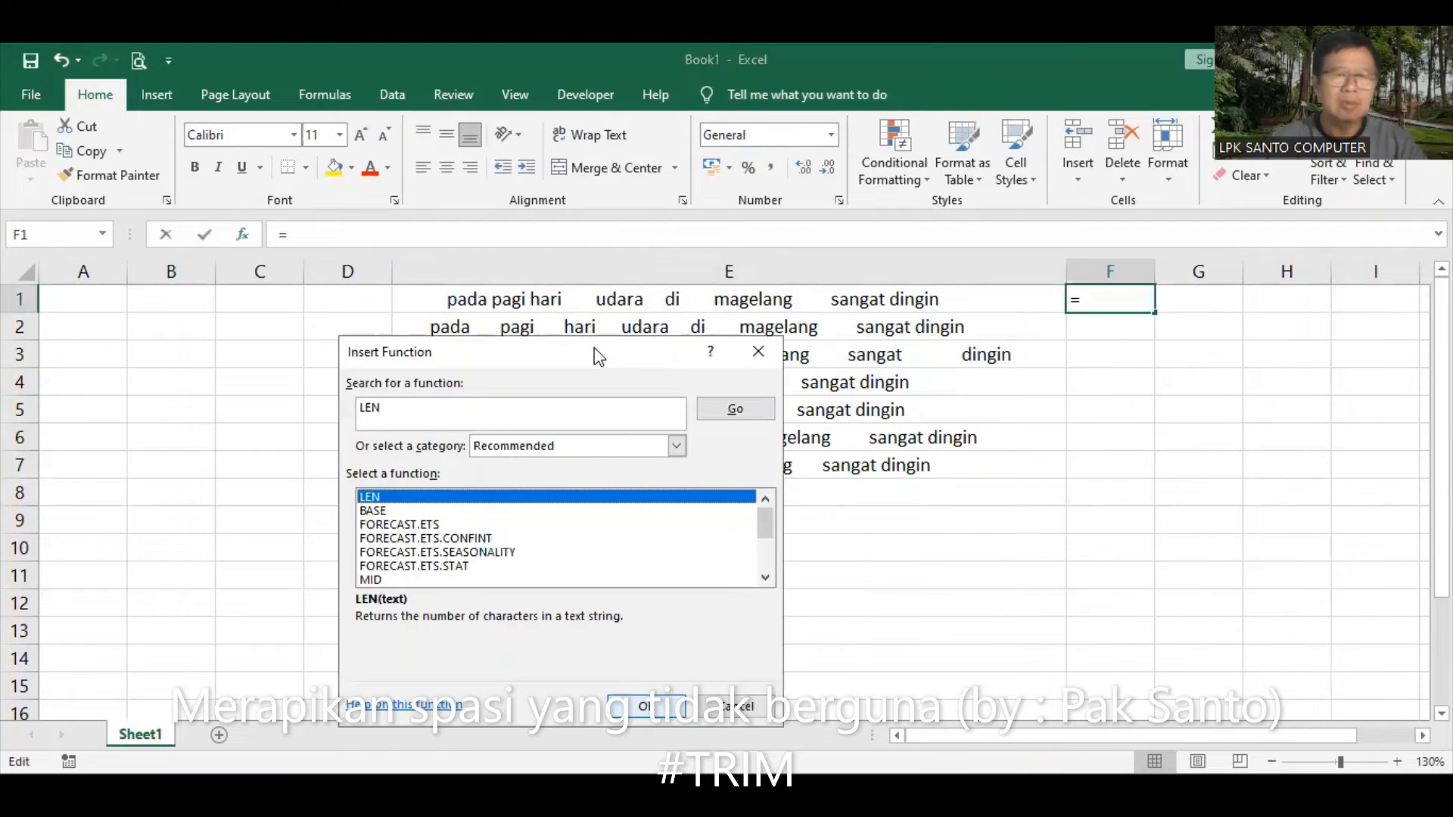
{"action": "double_click", "coordinate": [470, 496]}
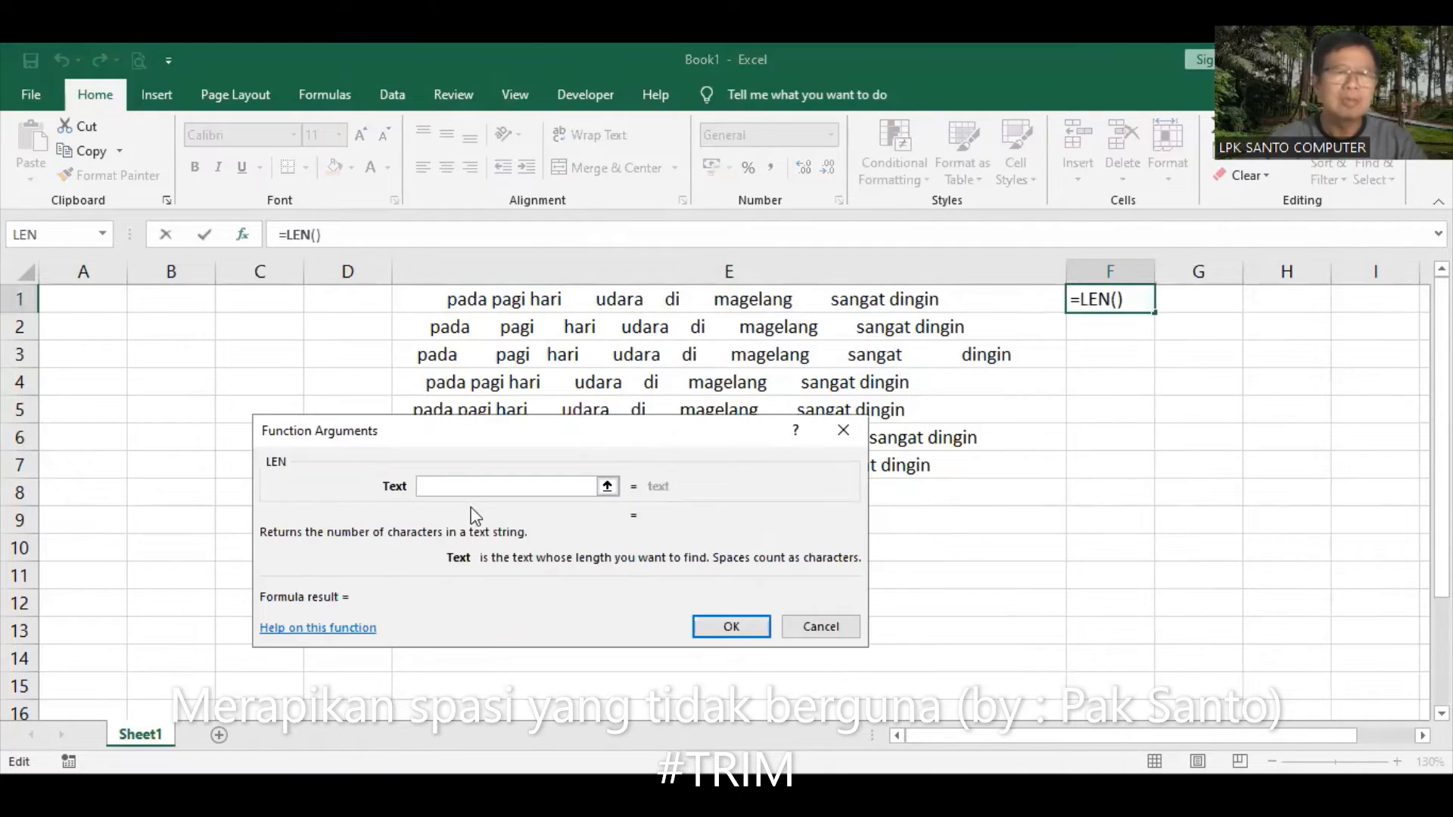
{"action": "left_click", "coordinate": [618, 304]}
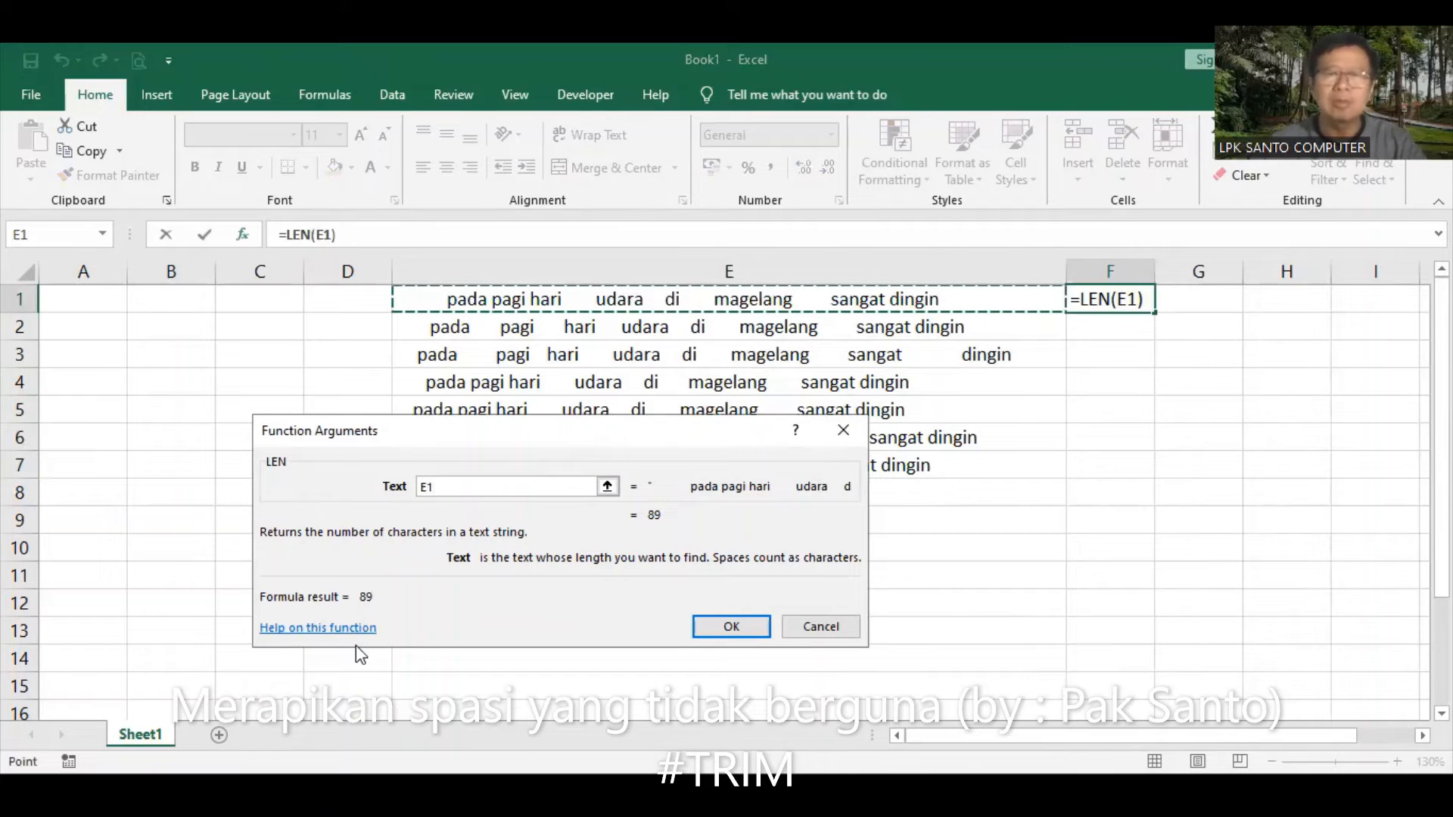
{"action": "key", "text": "Return"}
{"action": "double_click", "coordinate": [1155, 312]}
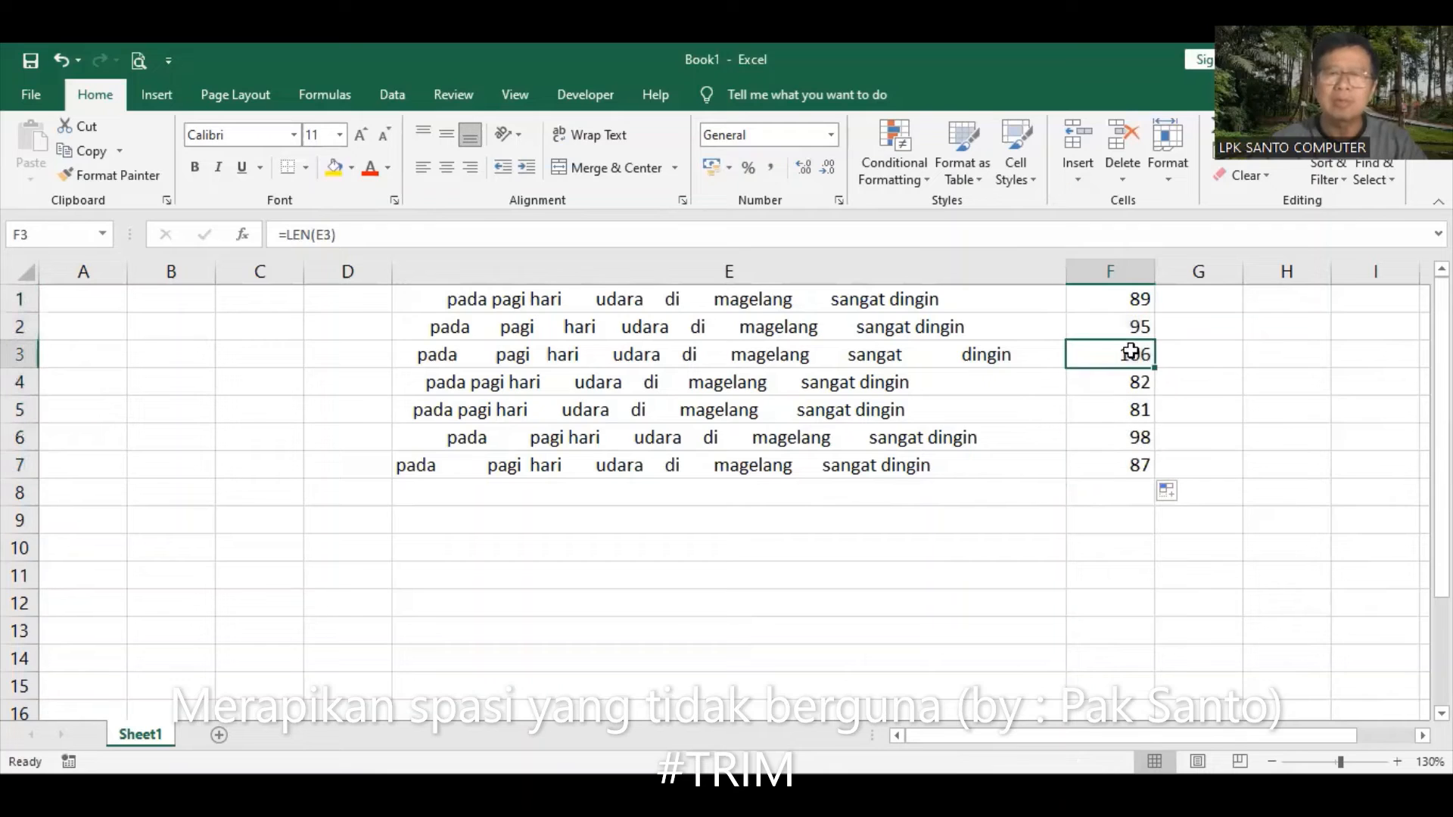
{"action": "left_click", "coordinate": [1128, 352]}
{"action": "left_click", "coordinate": [1131, 326]}
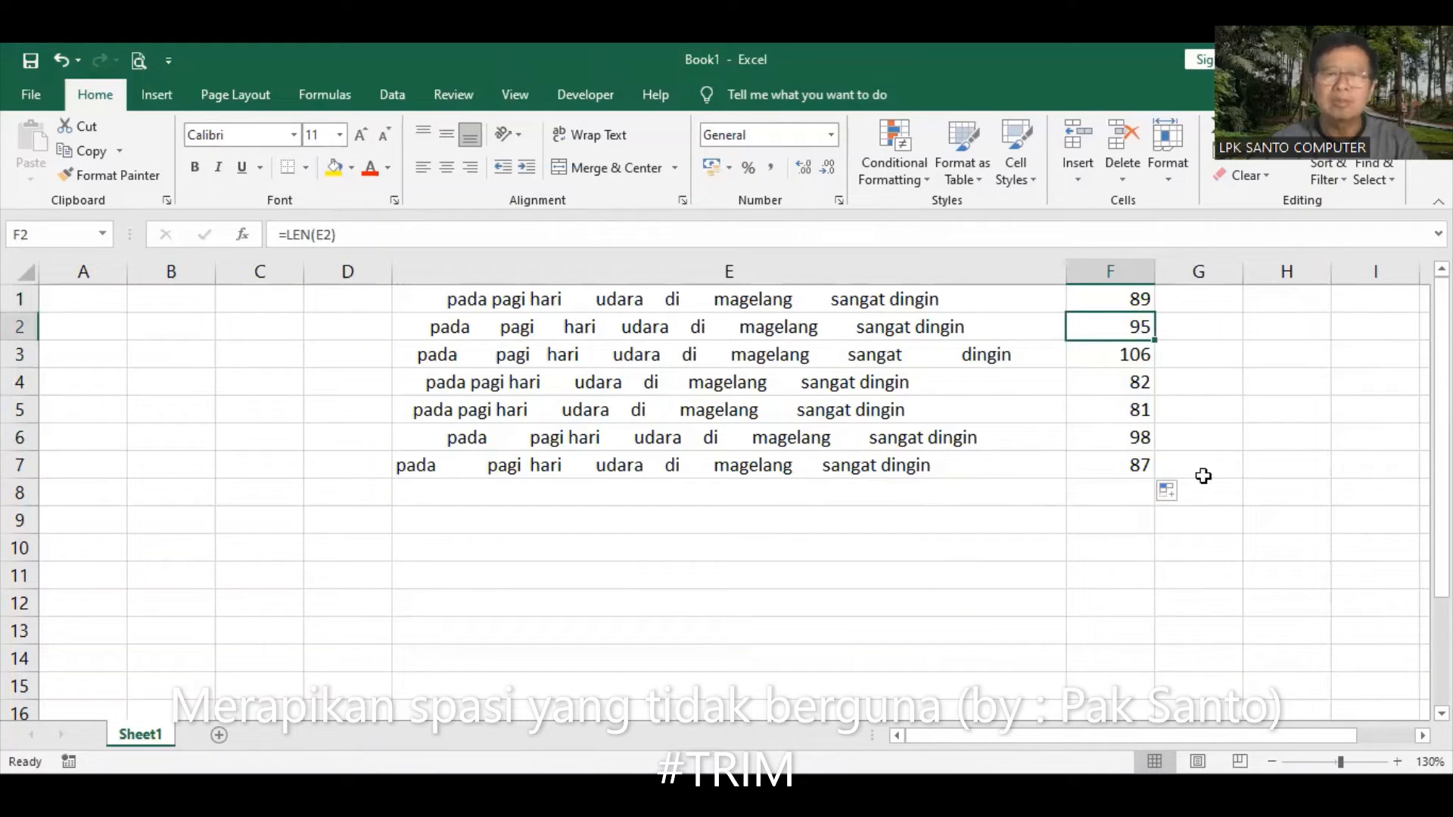
Autofit column F to the width of its character counts.
{"action": "left_click", "coordinate": [1423, 736]}
{"action": "left_click", "coordinate": [1422, 736]}
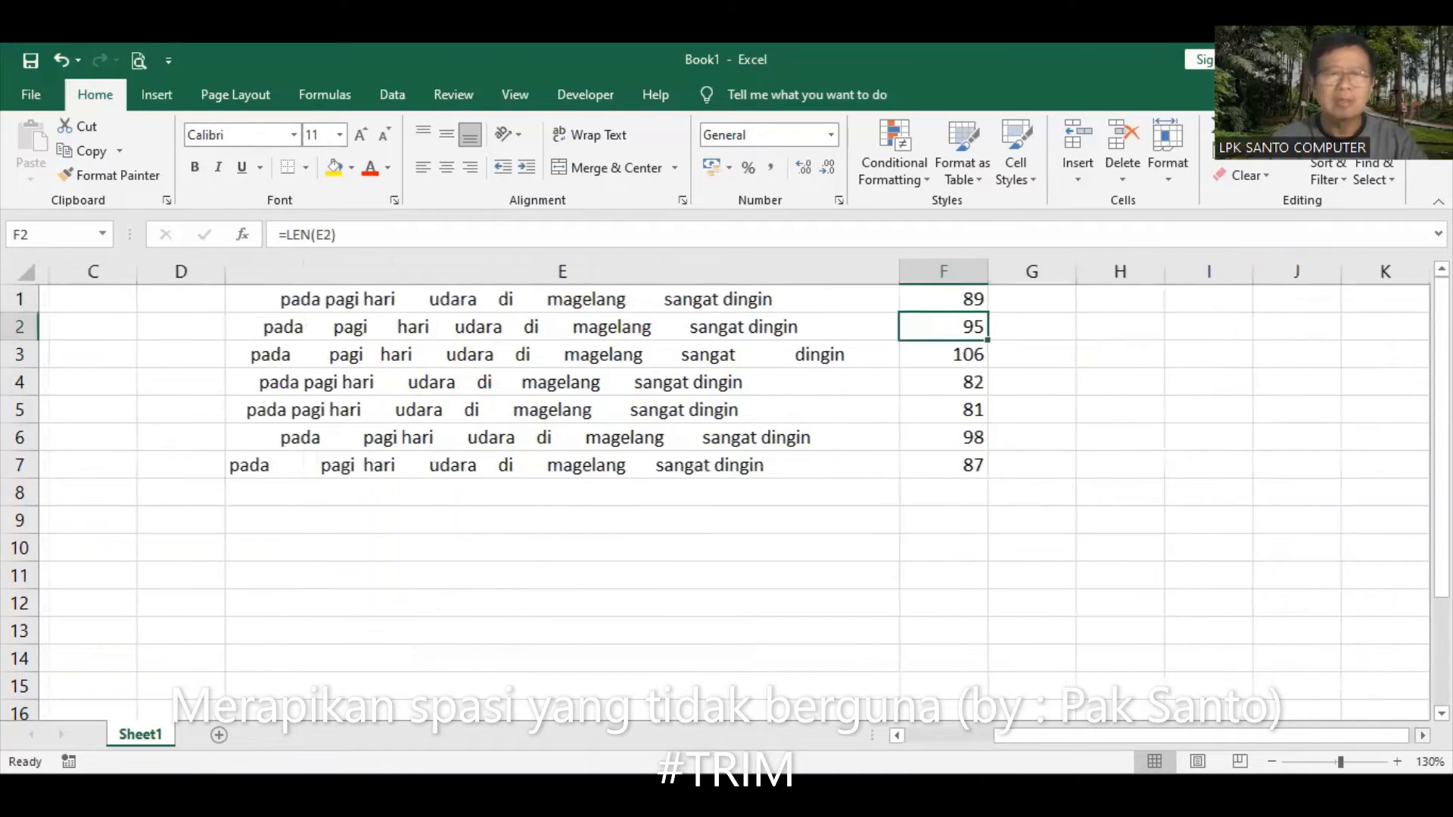
{"action": "left_click", "coordinate": [1422, 735]}
{"action": "left_click", "coordinate": [1422, 736]}
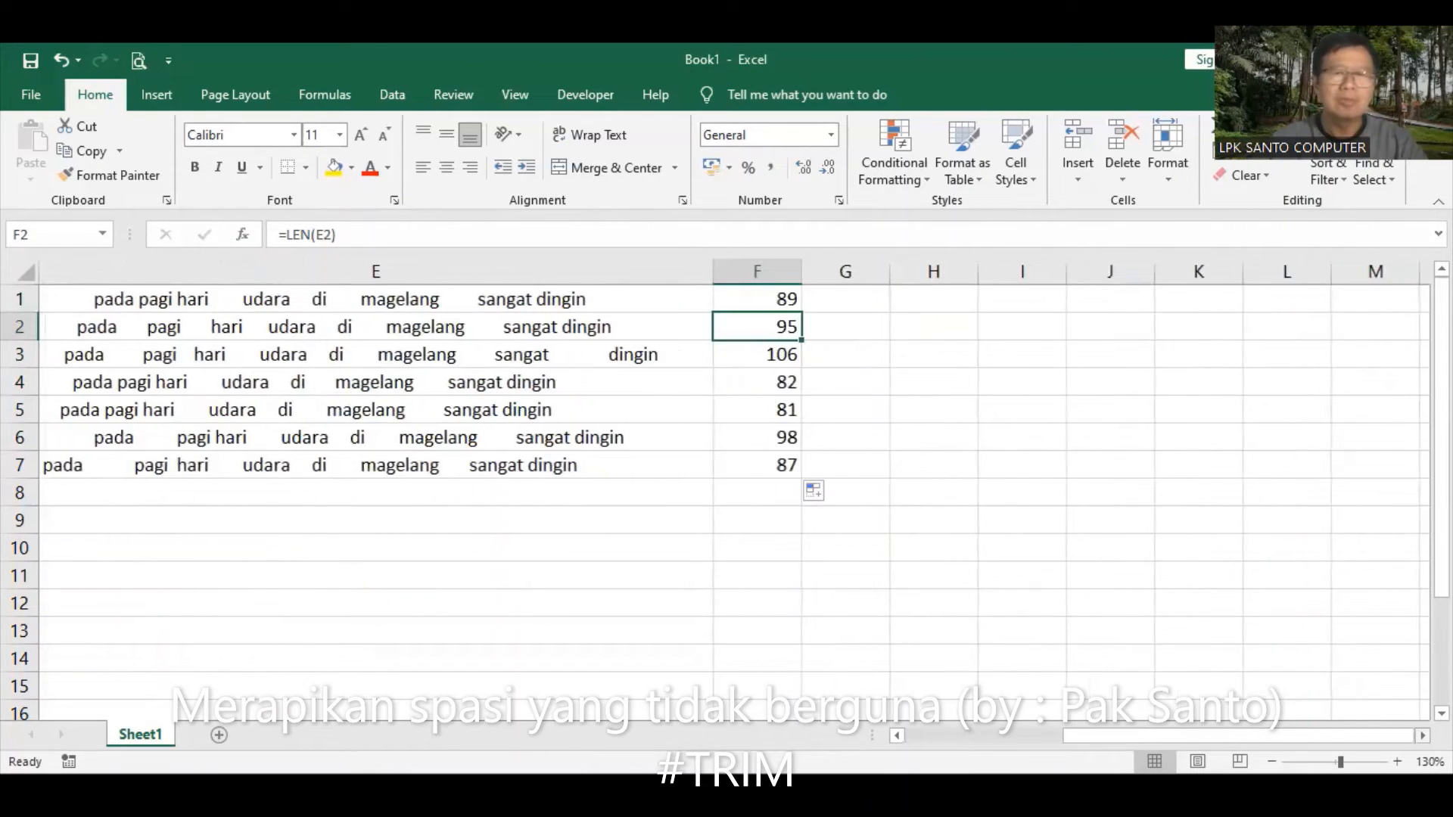
{"action": "double_click", "coordinate": [801, 271]}
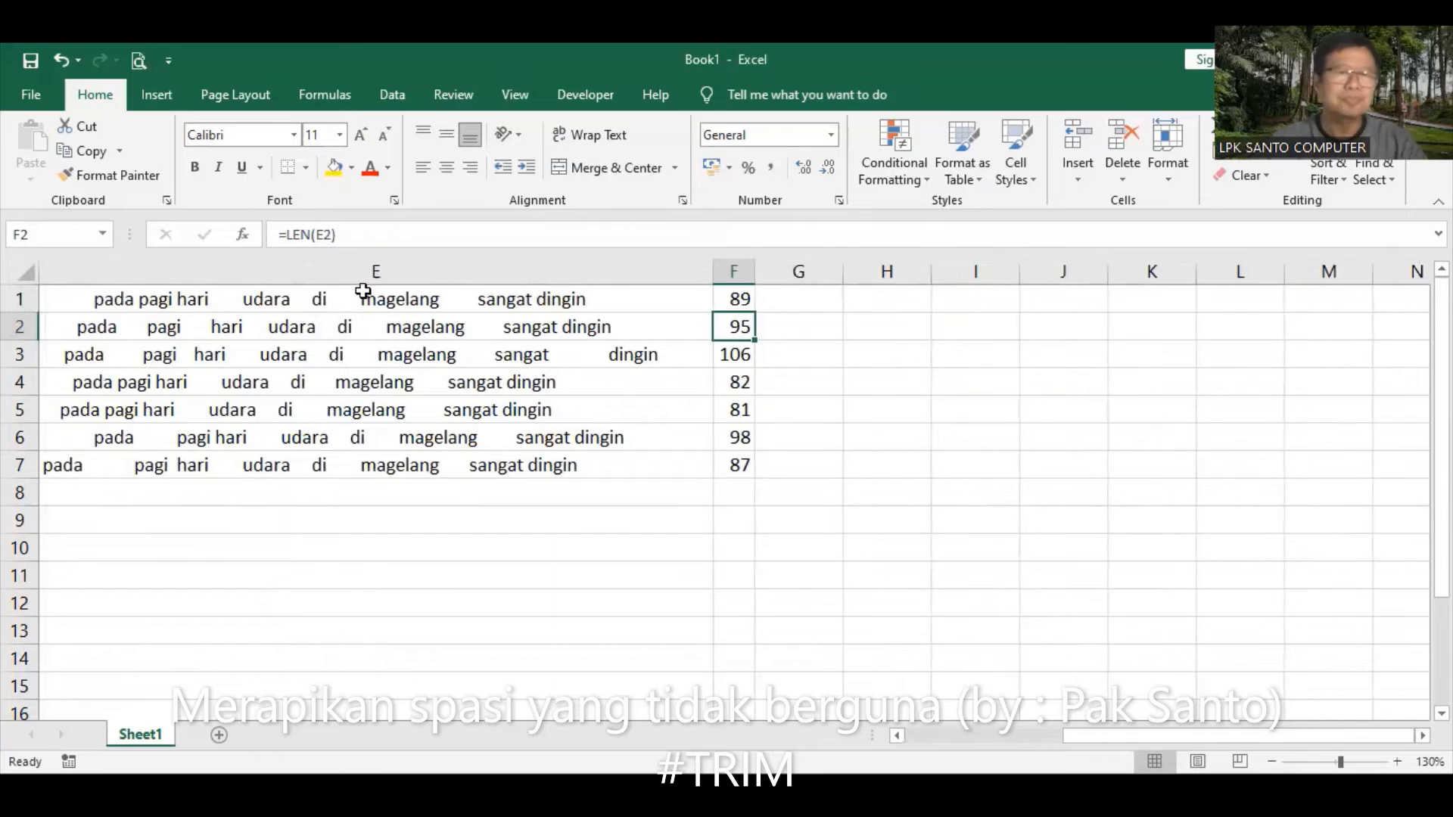
Shade the range E1:F7 with a light gold fill color.
{"action": "left_click", "coordinate": [319, 296]}
{"action": "left_click", "coordinate": [742, 469], "text": "shift"}
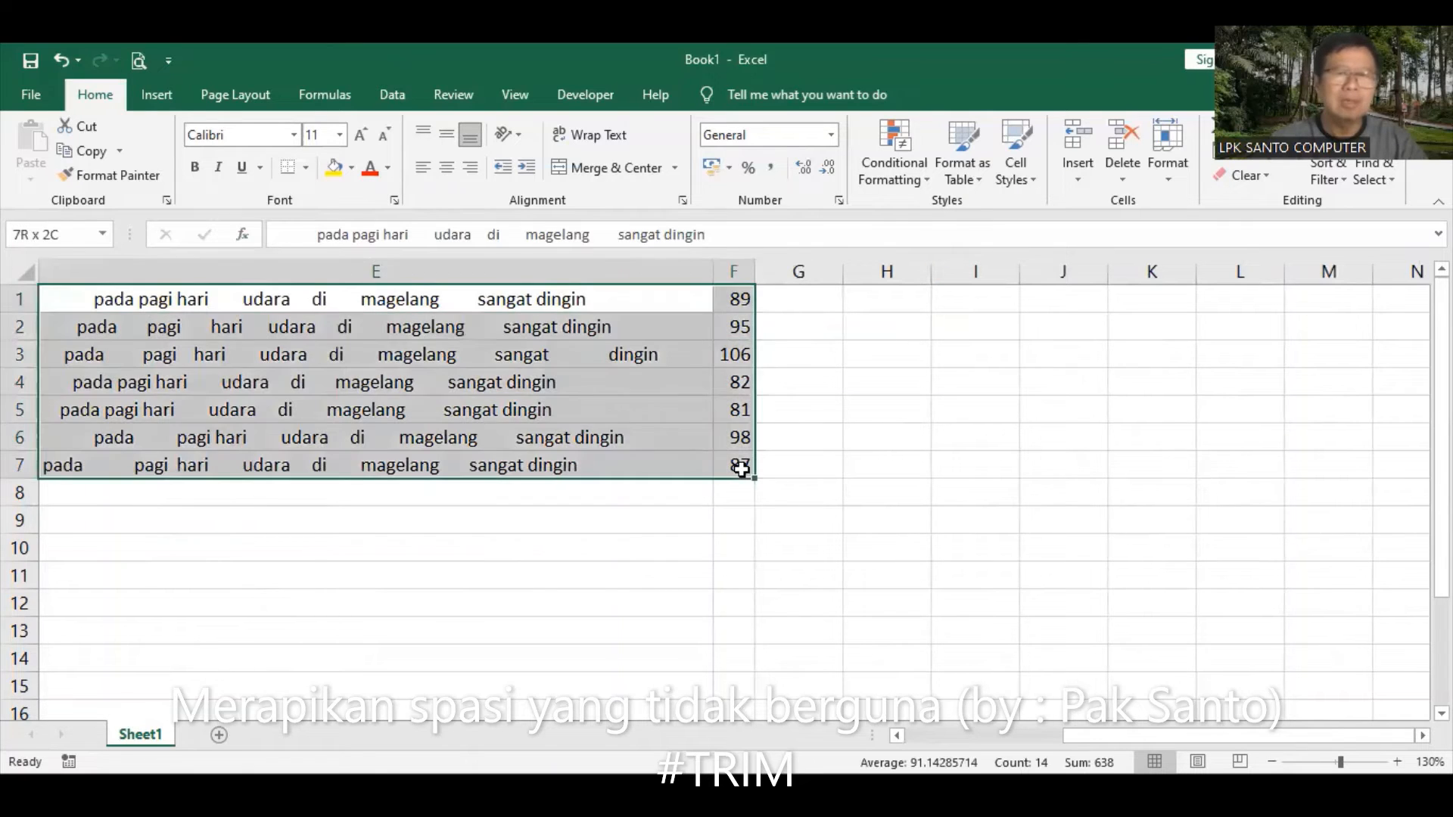
{"action": "left_click", "coordinate": [353, 168]}
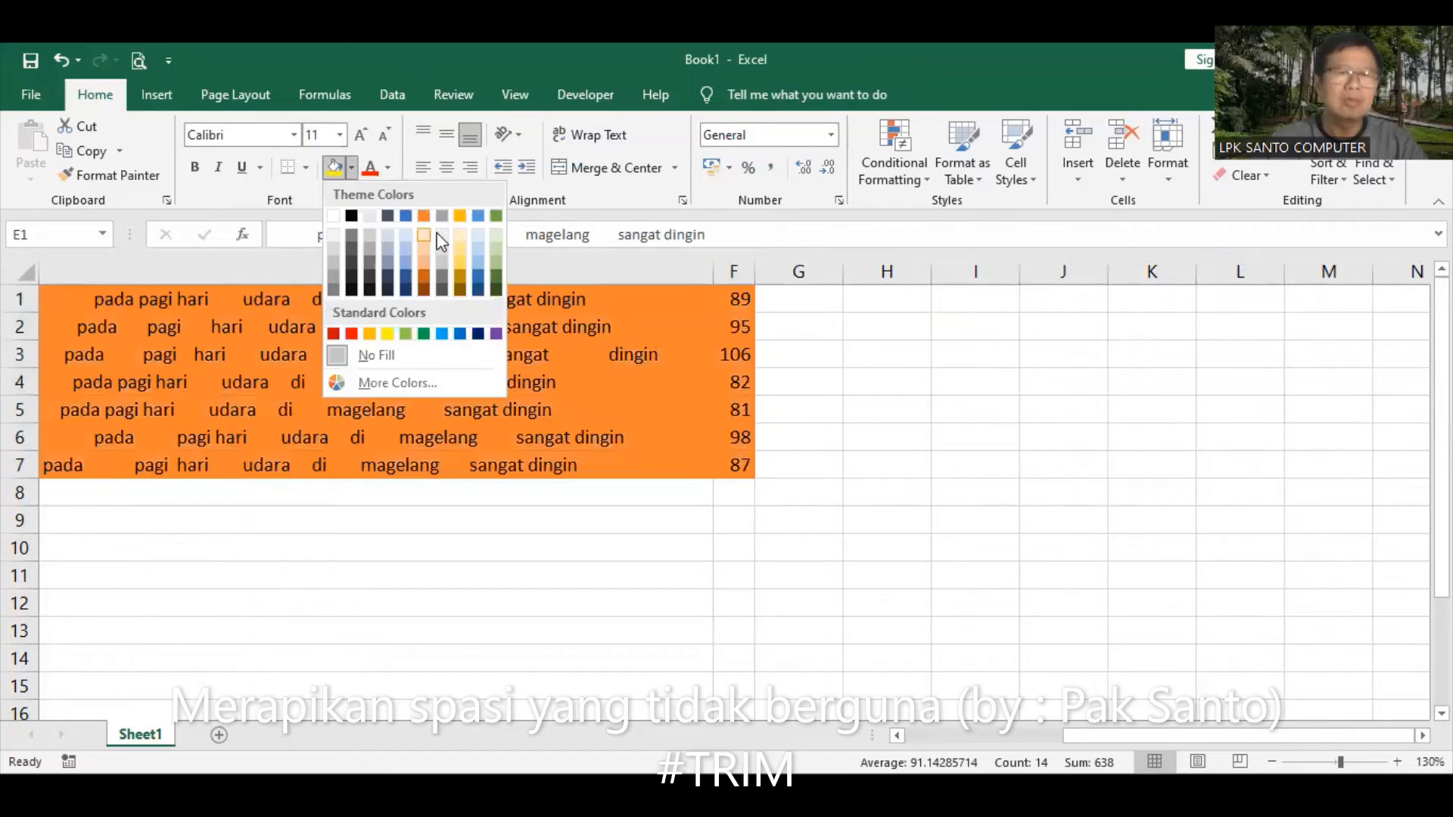
{"action": "left_click", "coordinate": [463, 240]}
{"action": "left_click", "coordinate": [914, 399]}
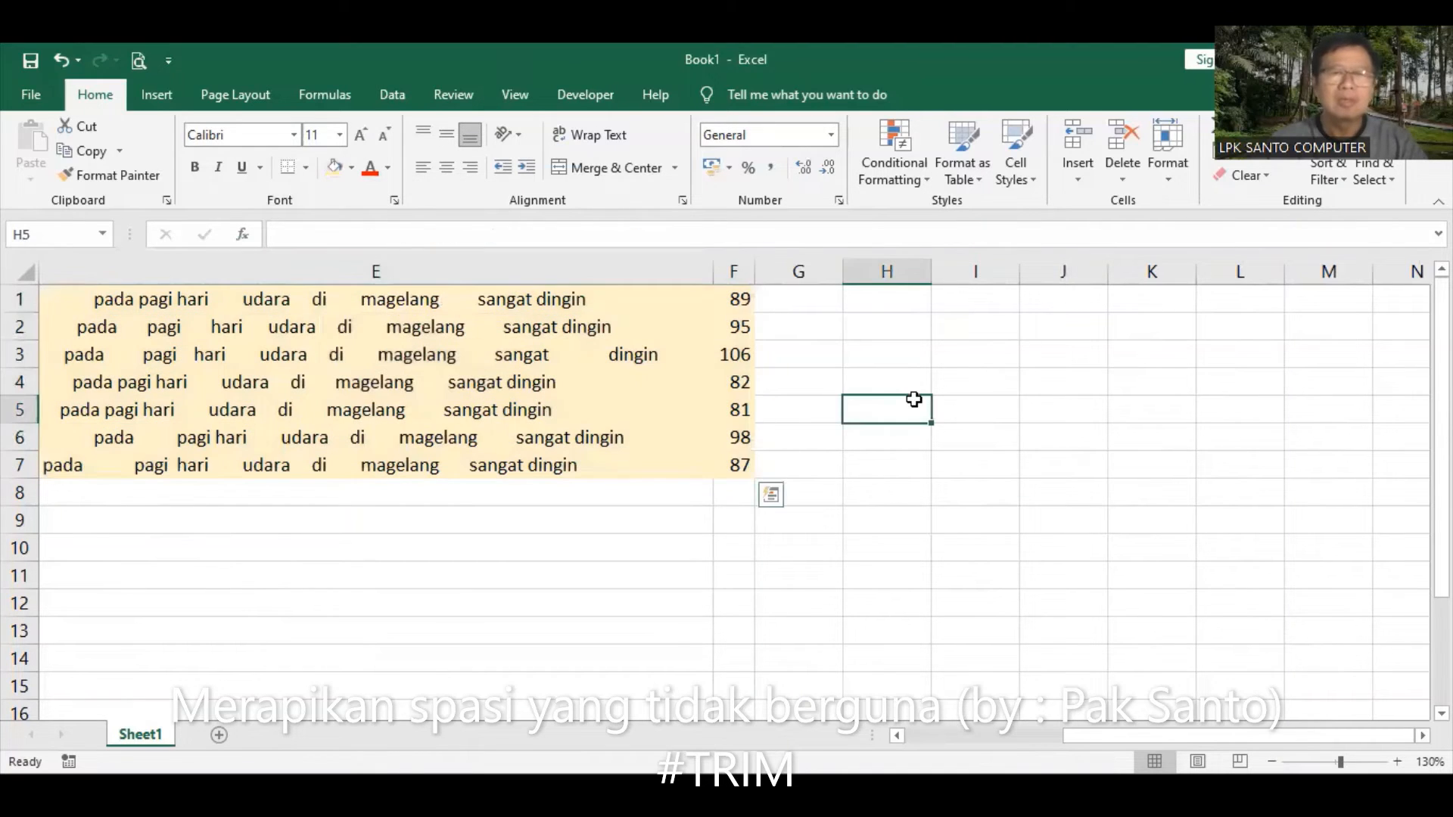
{"action": "left_click", "coordinate": [793, 300]}
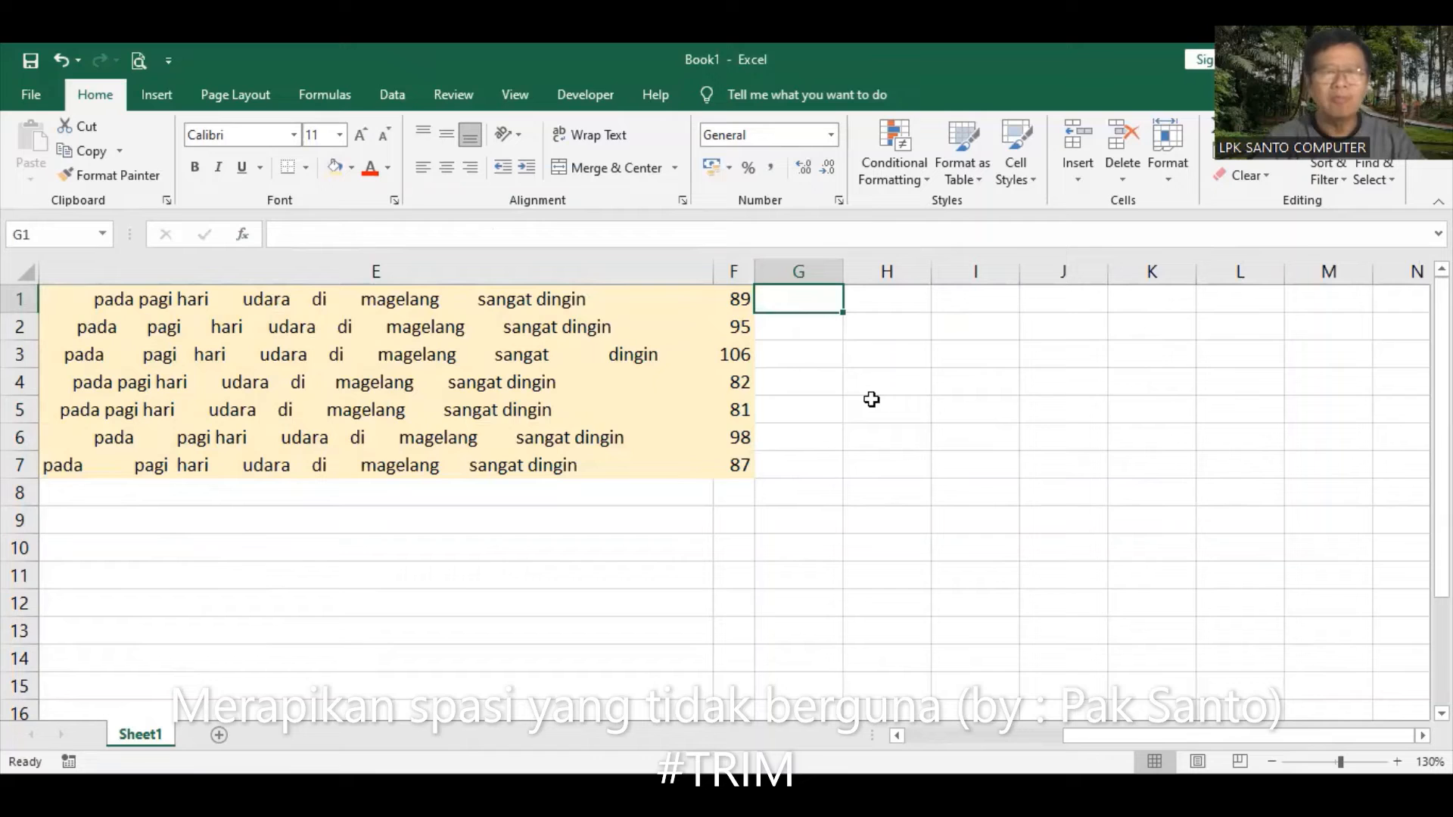
{"action": "type", "text": "=L"}
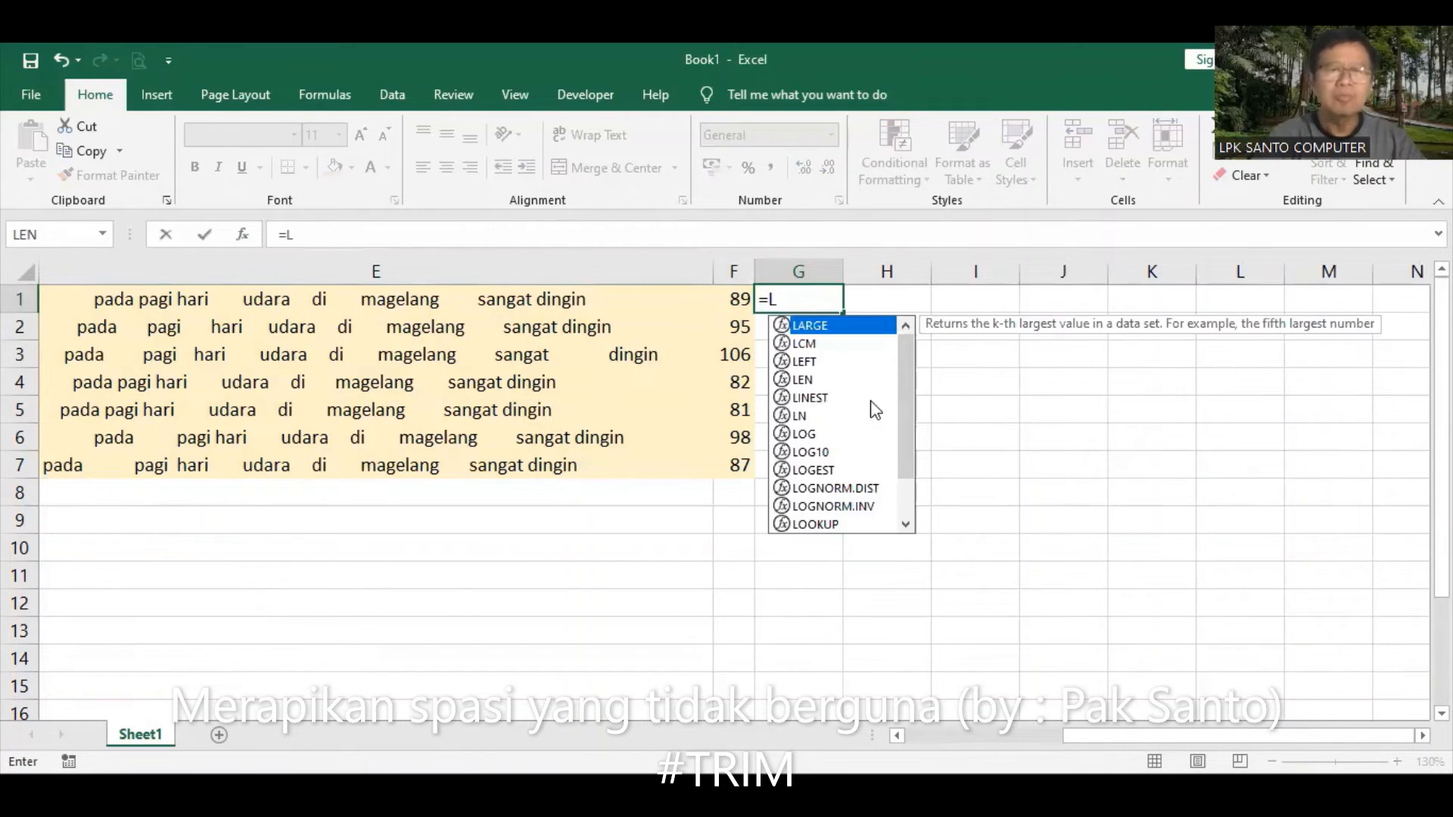
{"action": "type", "text": "EN"}
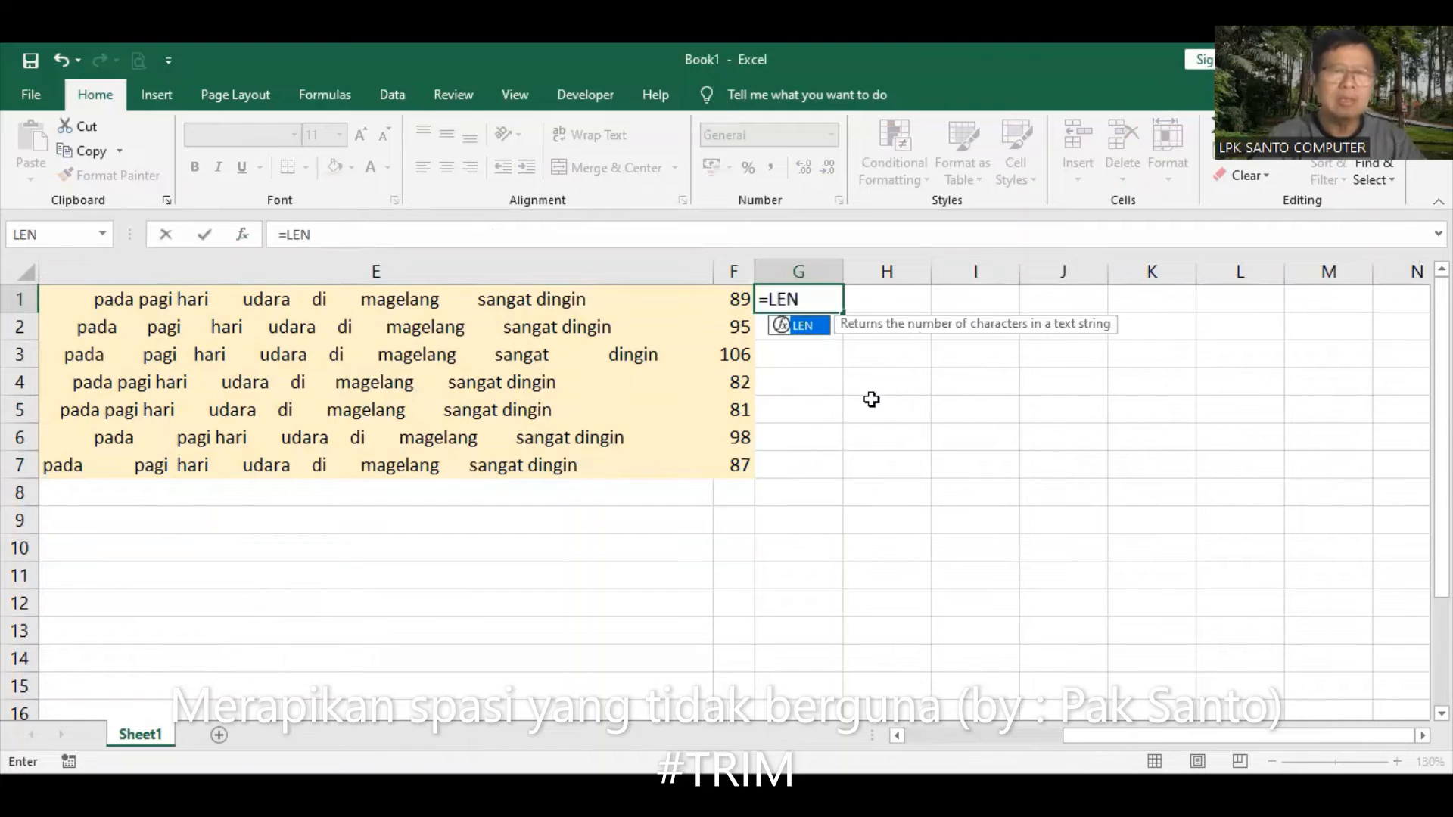
{"action": "type", "text": "("}
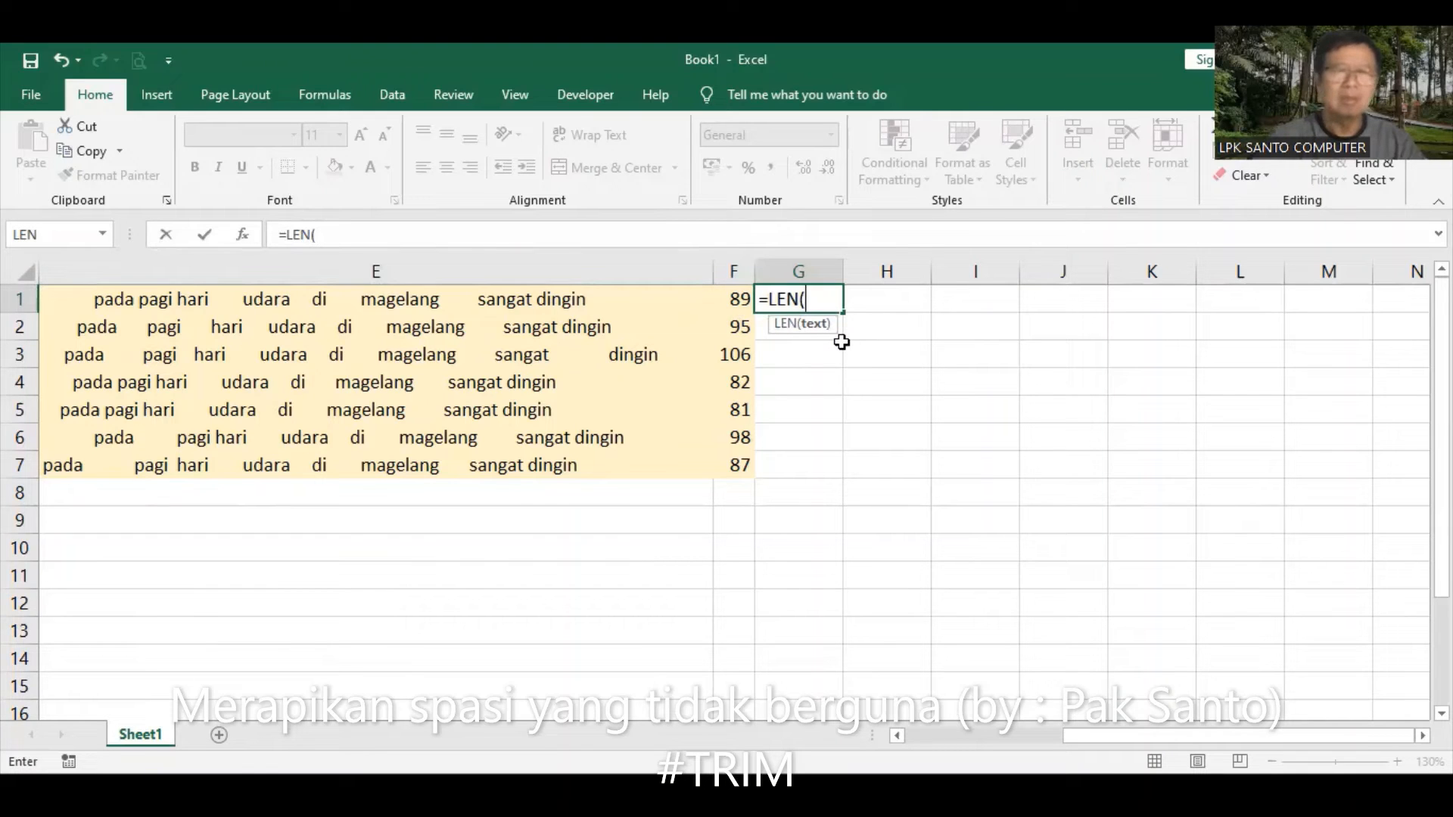
{"action": "key", "text": "BackSpace"}
{"action": "key", "text": "BackSpace"}
{"action": "key", "text": "BackSpace"}
{"action": "key", "text": "BackSpace"}
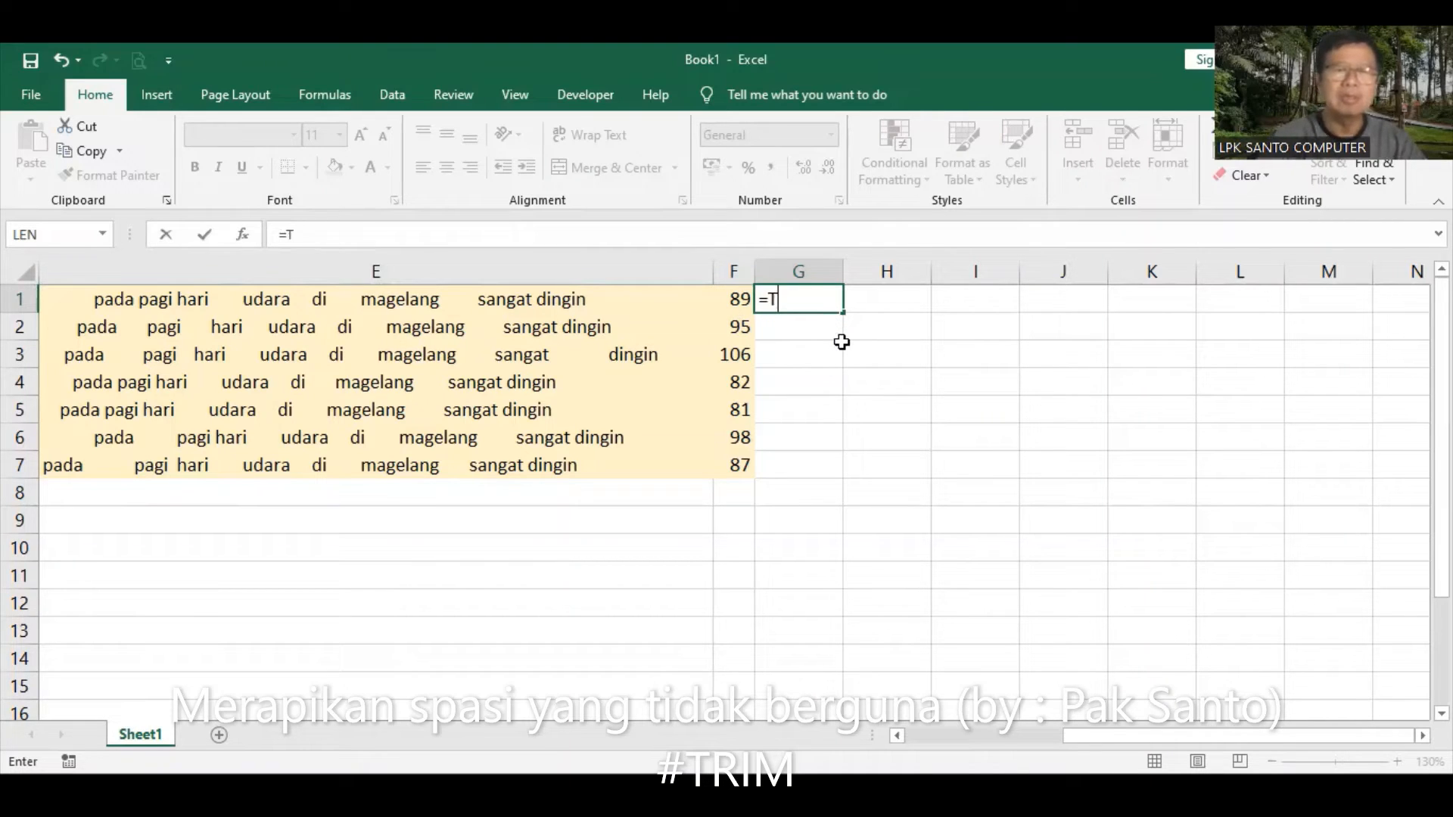
Complete the formula in G1 as =TRIM(E1) to strip the surplus spaces from the first sentence.
{"action": "type", "text": "TRIM"}
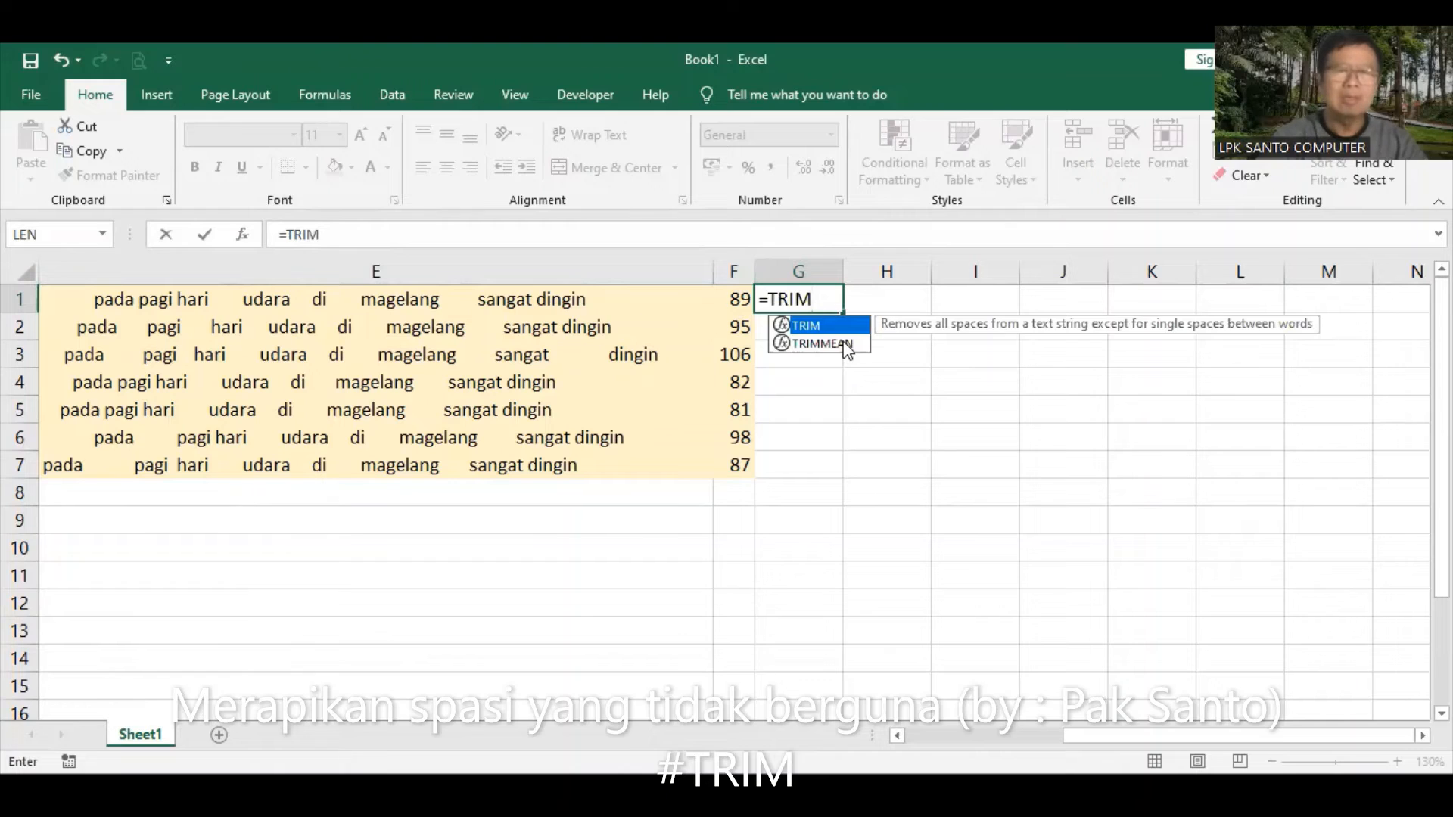
{"action": "type", "text": "("}
{"action": "left_click", "coordinate": [607, 300]}
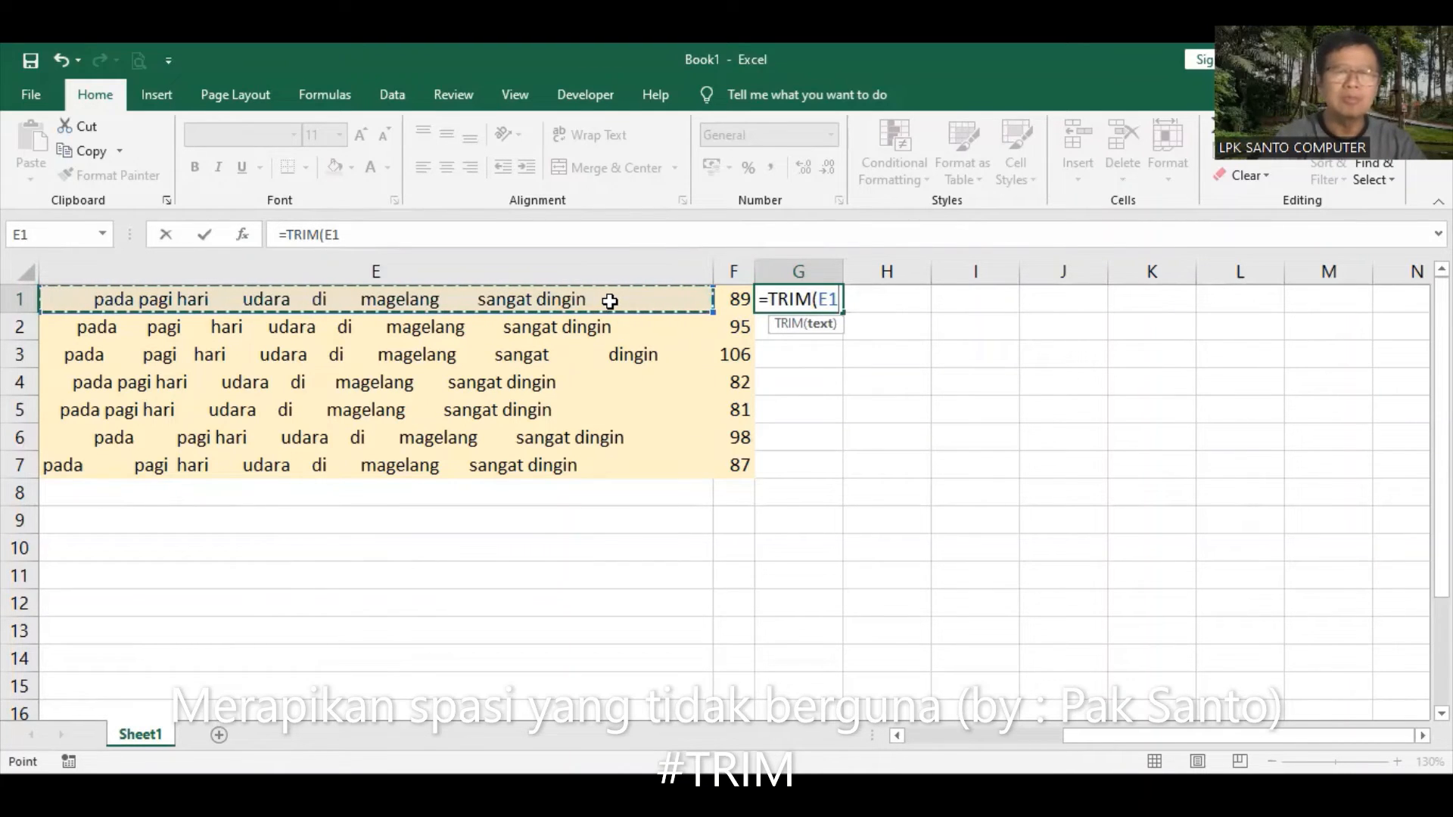
{"action": "type", "text": ")"}
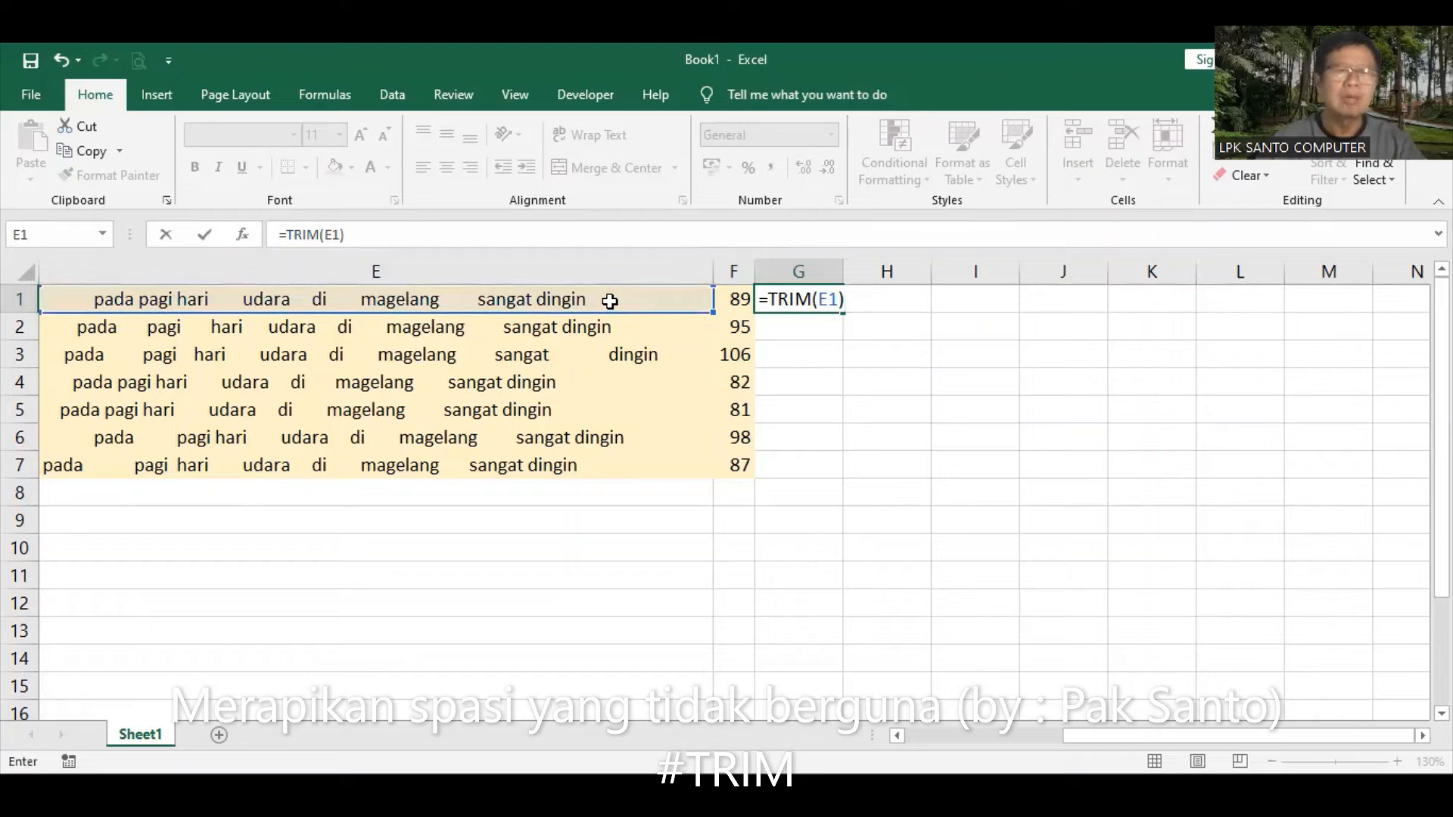
{"action": "key", "text": "Return"}
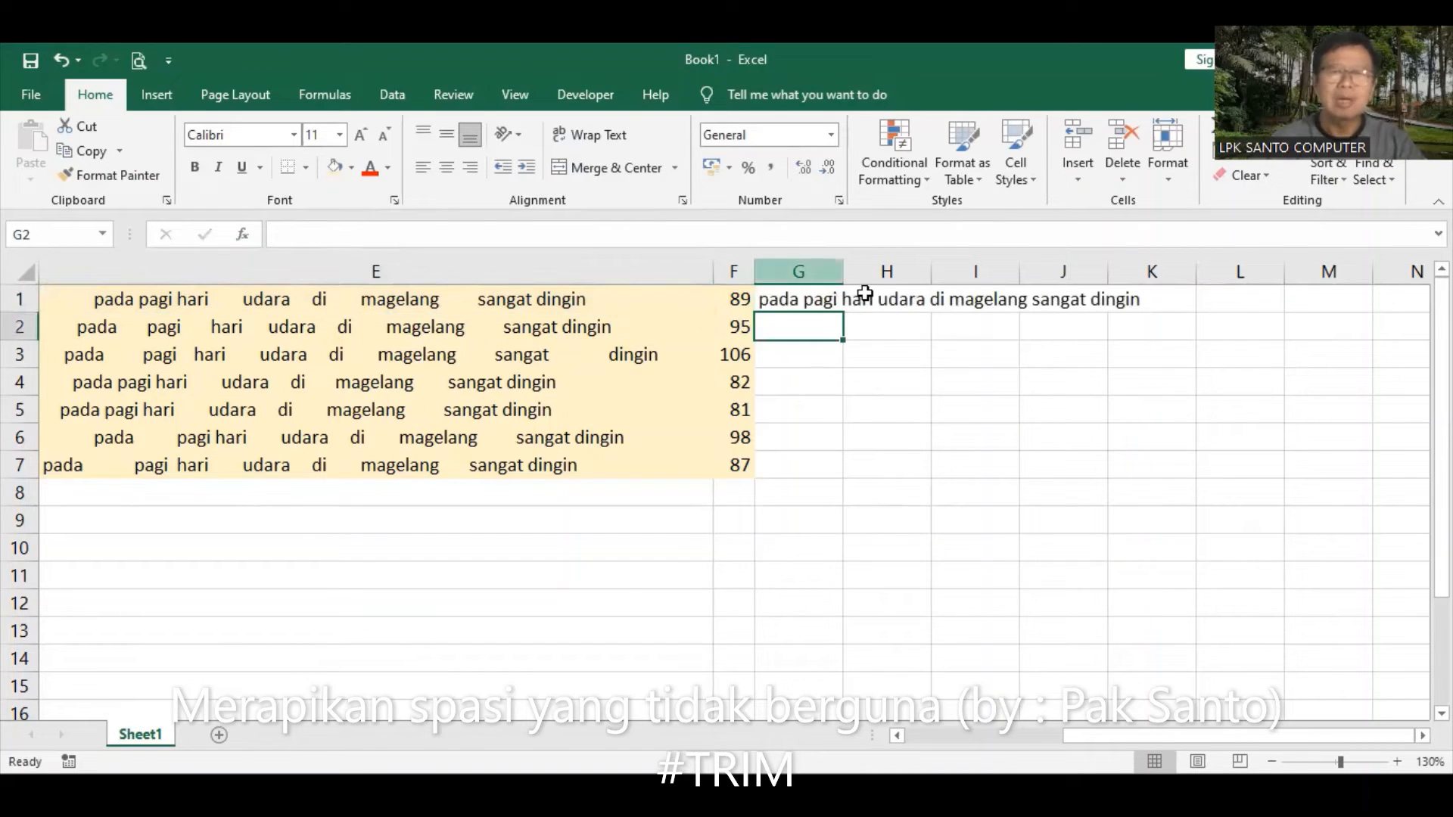
Autofit column G to its trimmed sentence and fill the TRIM formula from G1 down to G7.
{"action": "double_click", "coordinate": [847, 272]}
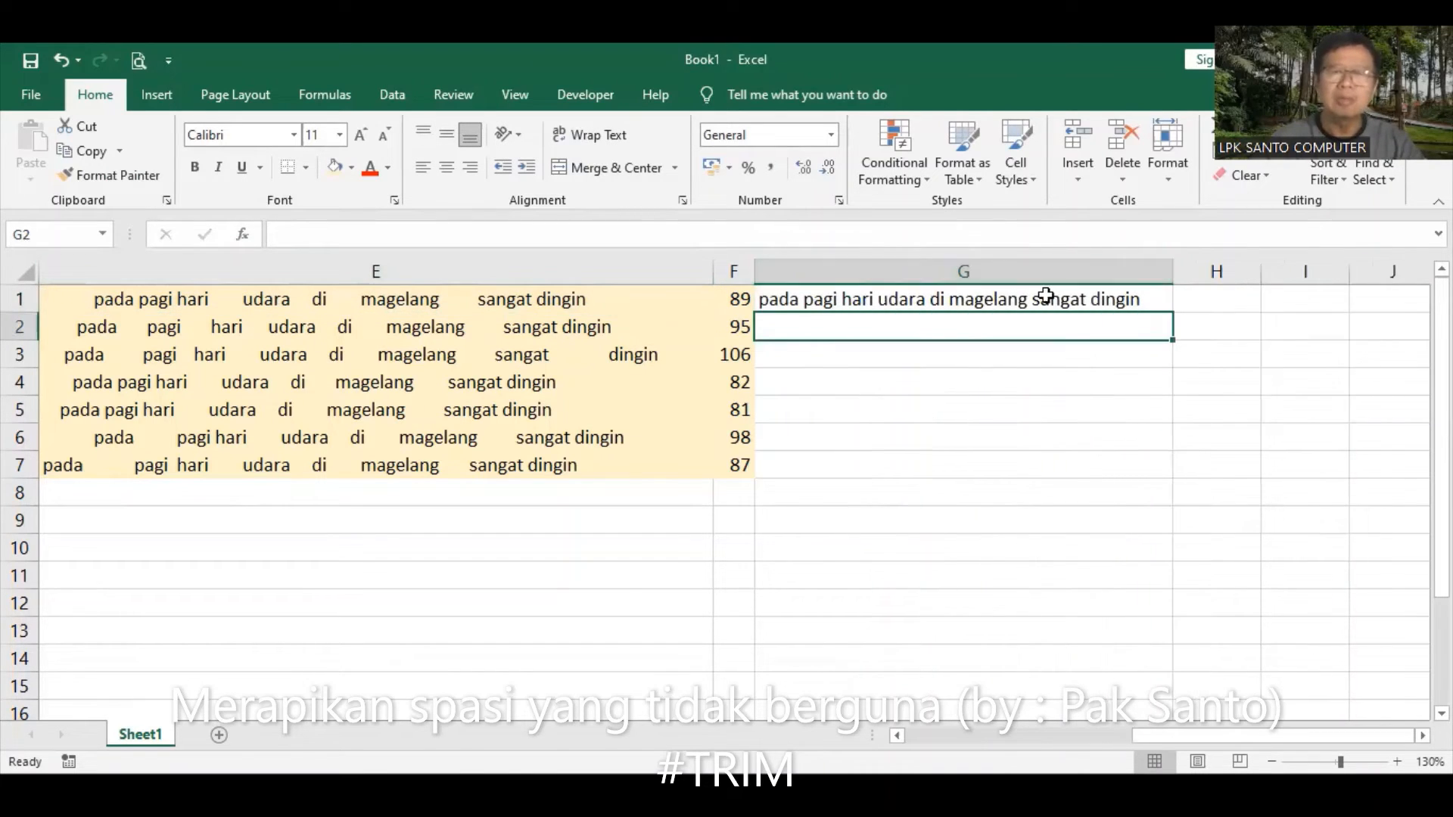
{"action": "left_click", "coordinate": [1139, 302]}
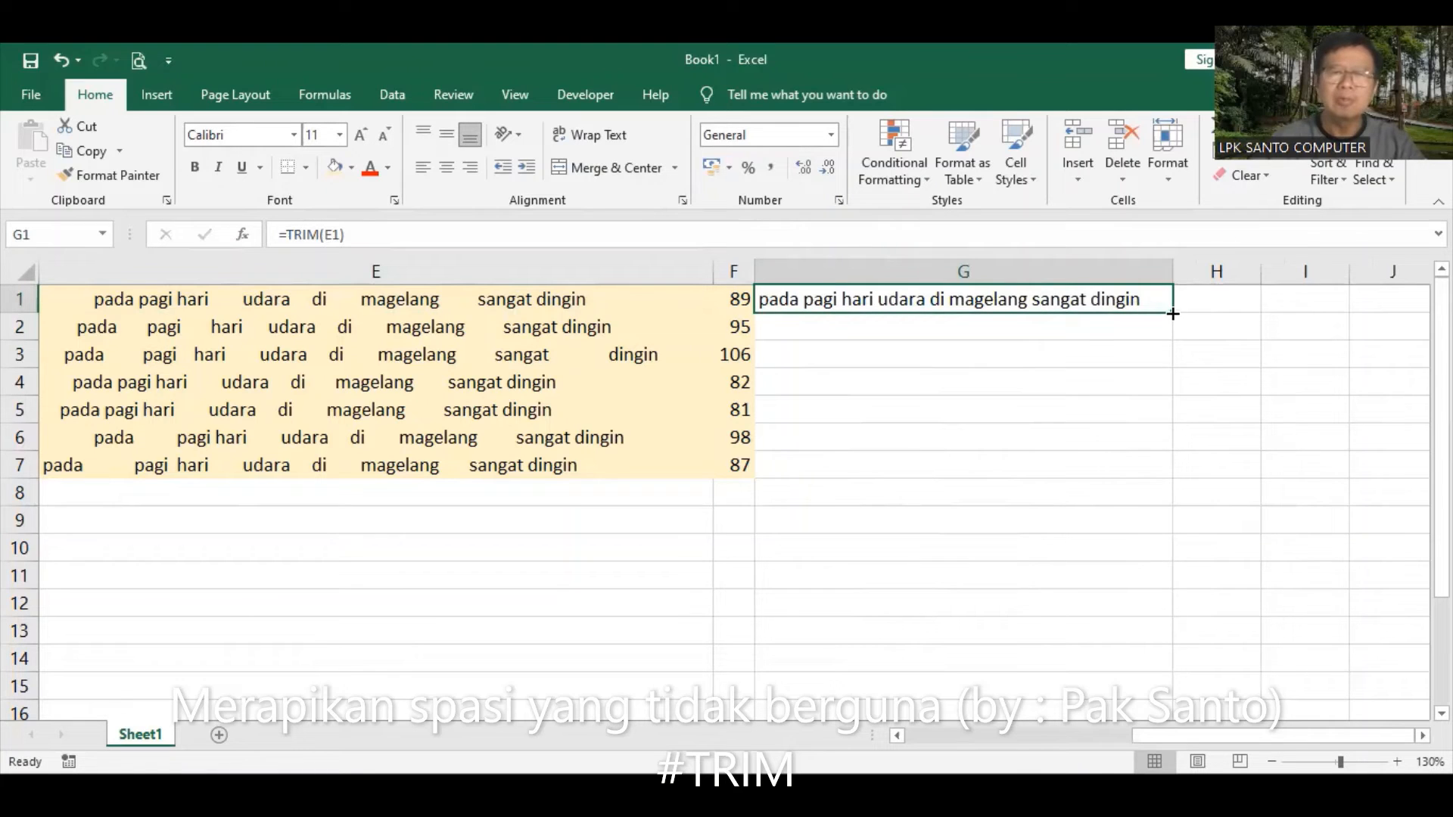
{"action": "double_click", "coordinate": [1172, 313]}
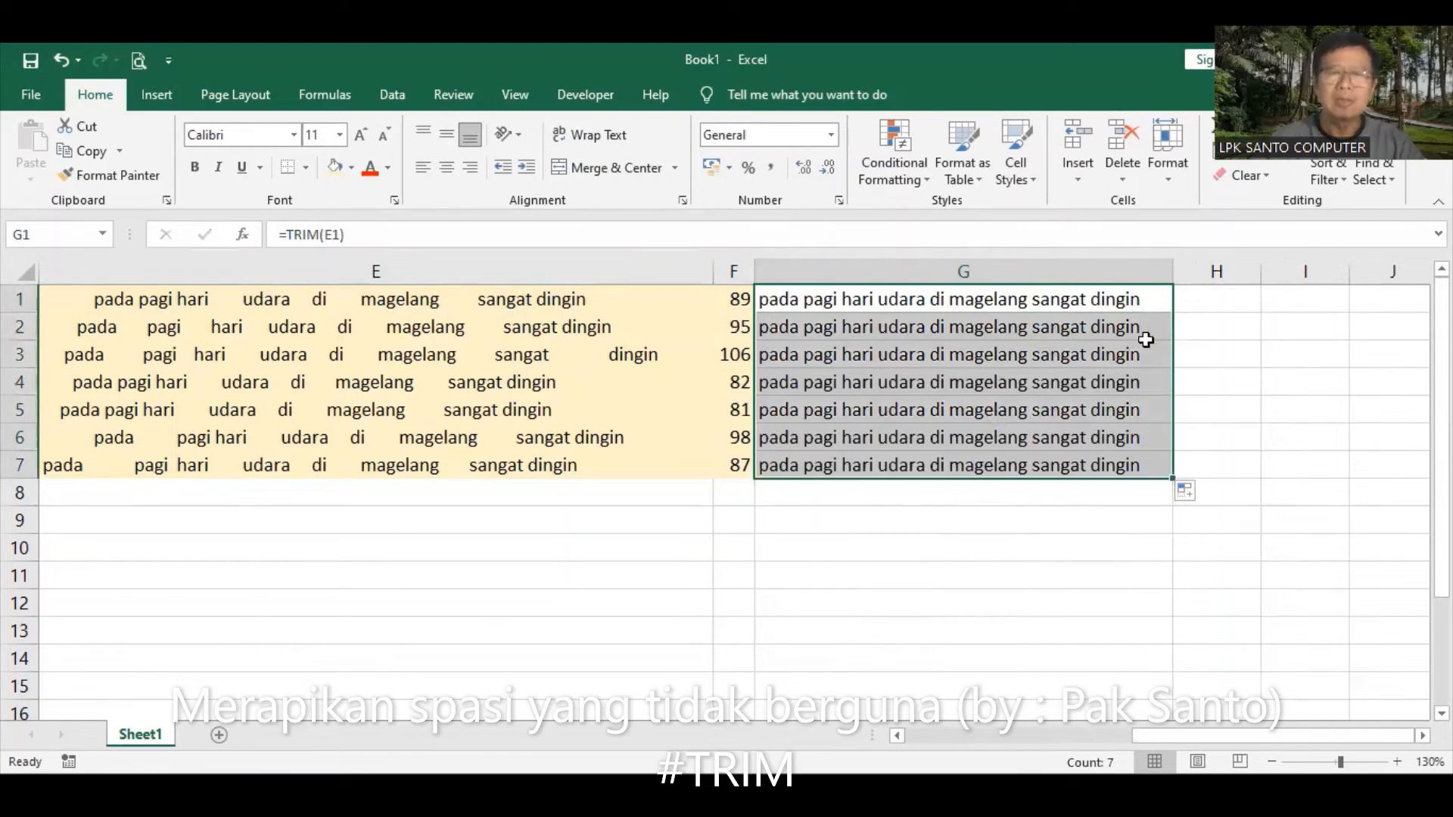
Copy the LEN formula from F1 into H1 and fill it down to H7 to count the trimmed sentences' characters.
{"action": "left_click", "coordinate": [1210, 300]}
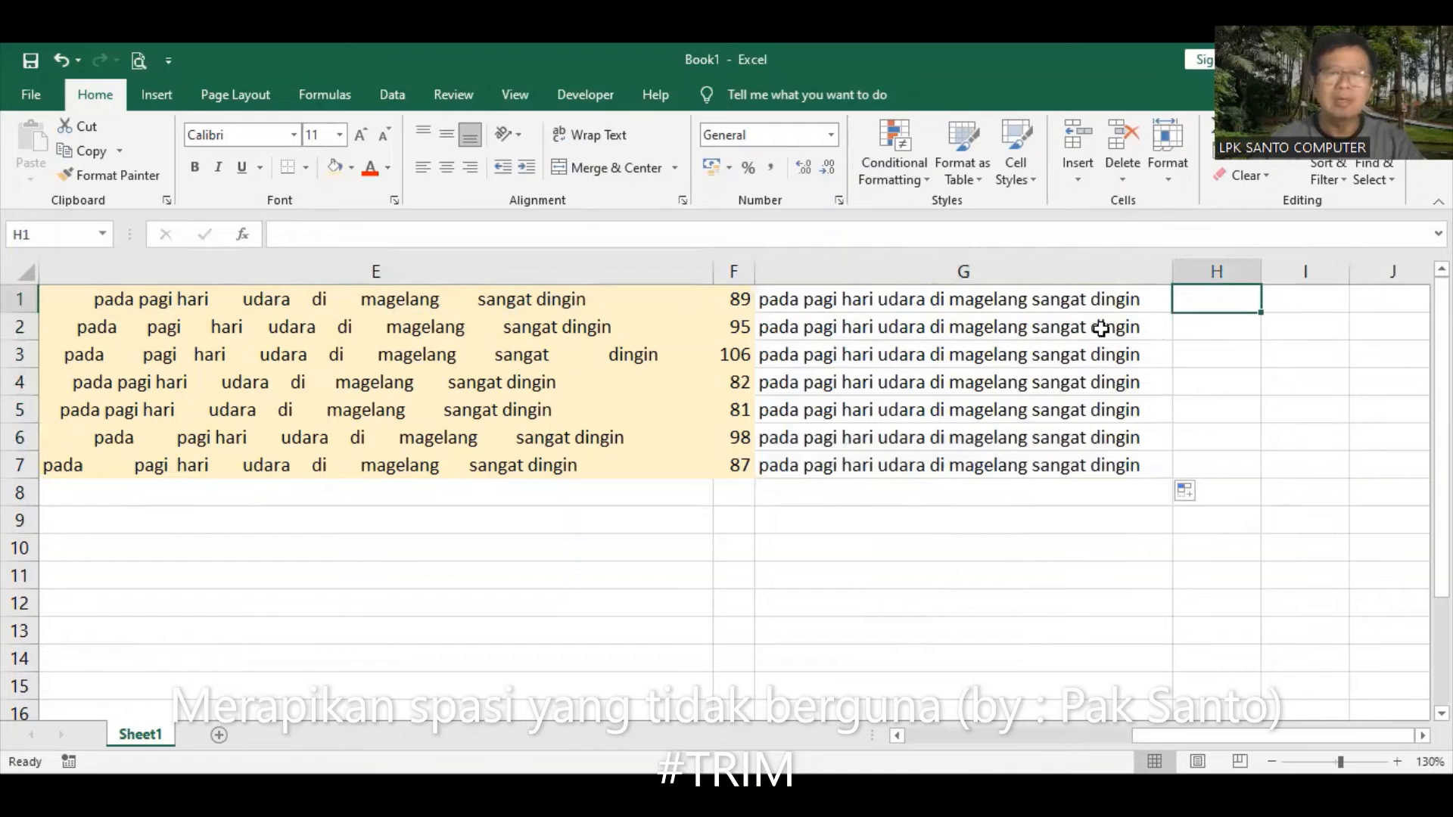
{"action": "left_click", "coordinate": [734, 299]}
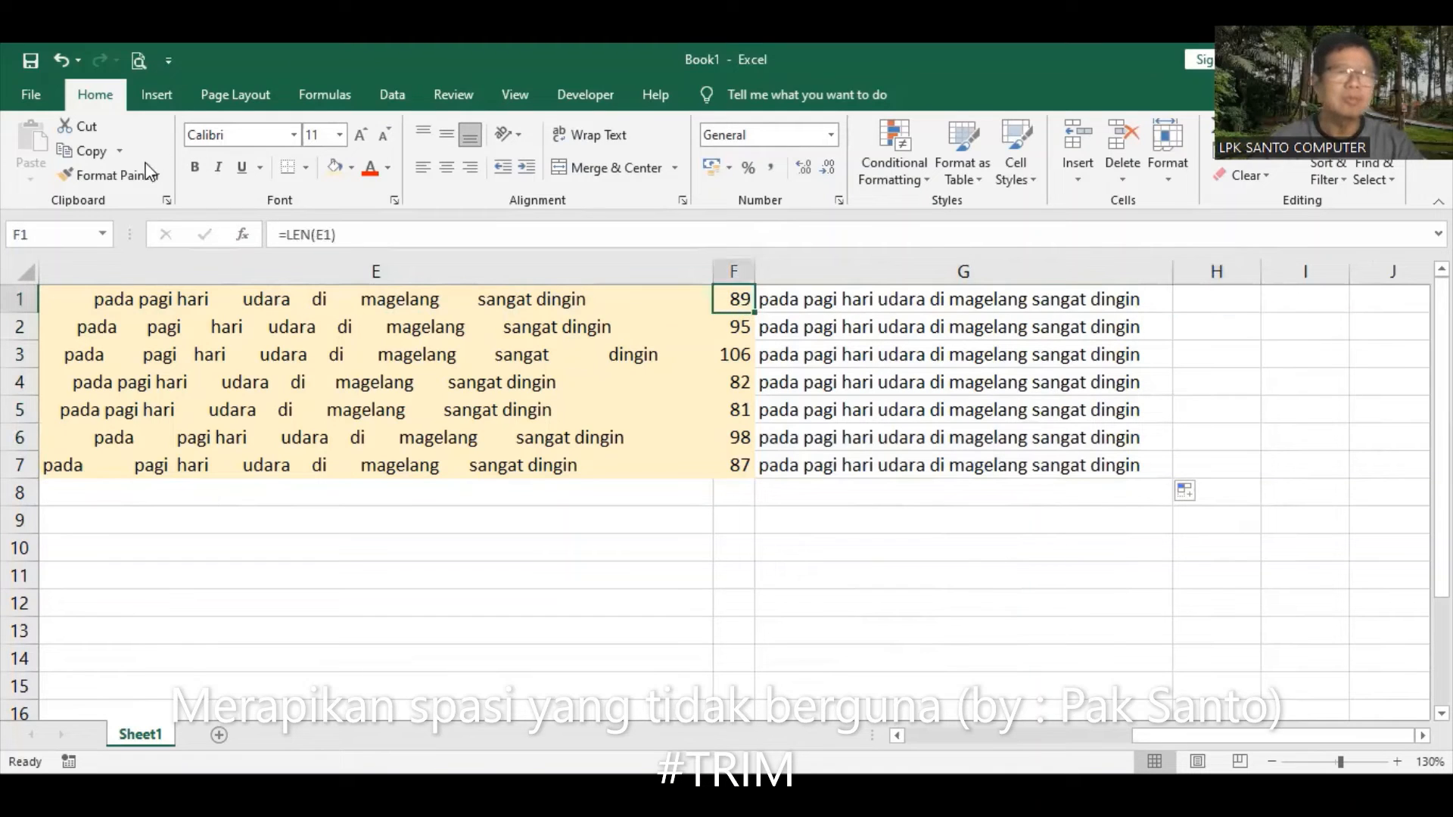
{"action": "left_click", "coordinate": [87, 151]}
{"action": "left_click", "coordinate": [1194, 308]}
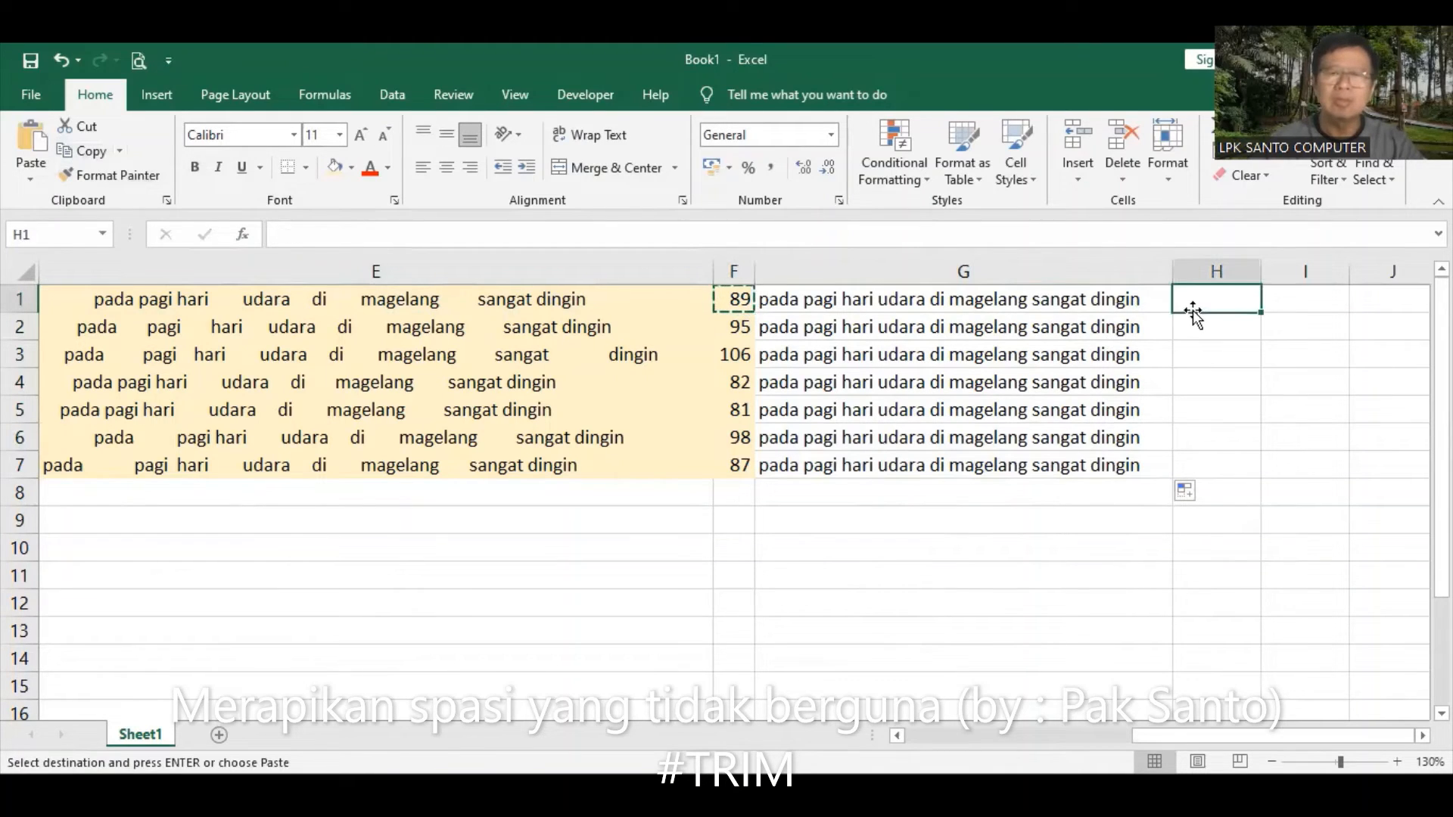
{"action": "key", "text": "Return"}
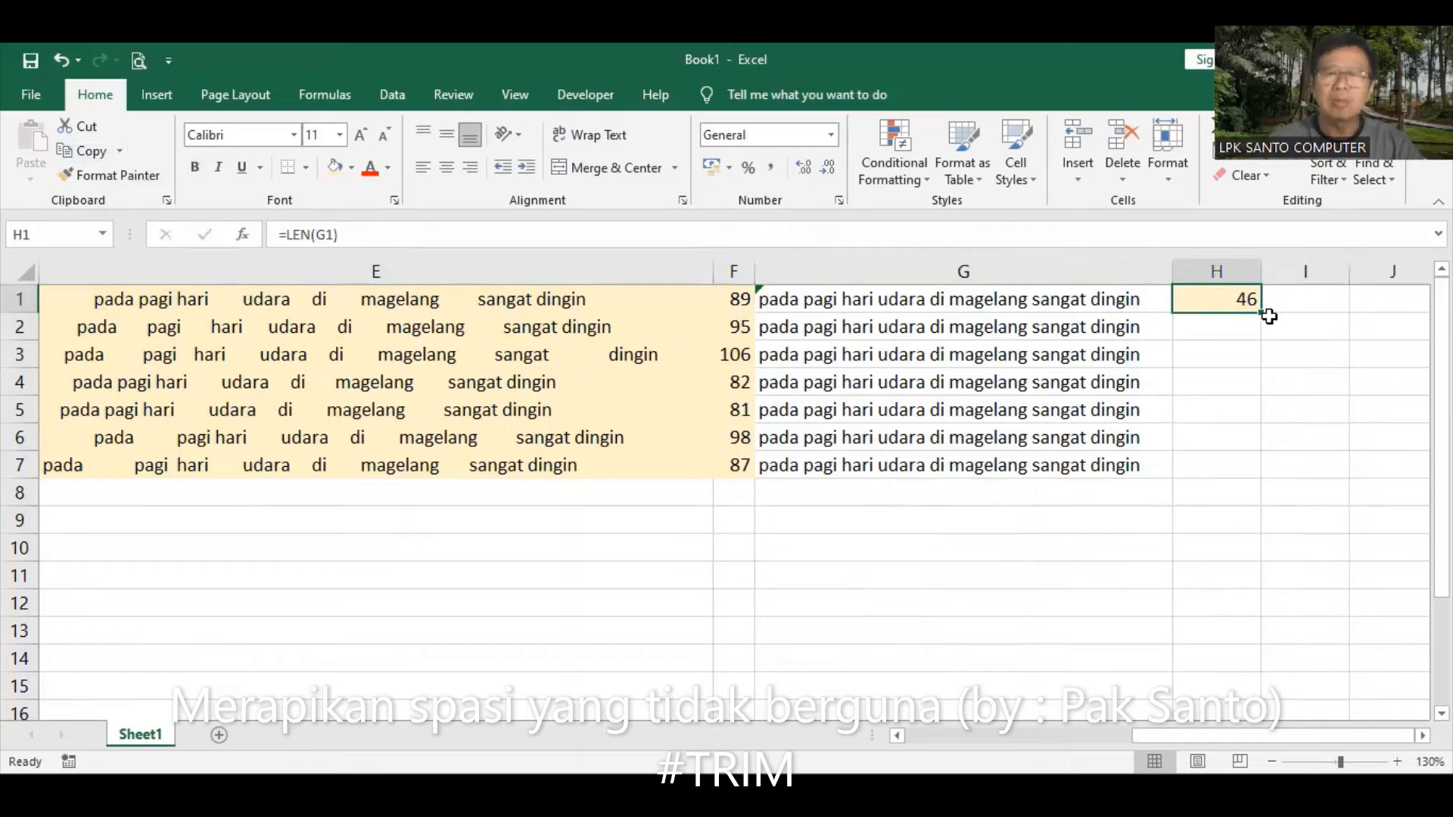
{"action": "double_click", "coordinate": [1259, 312]}
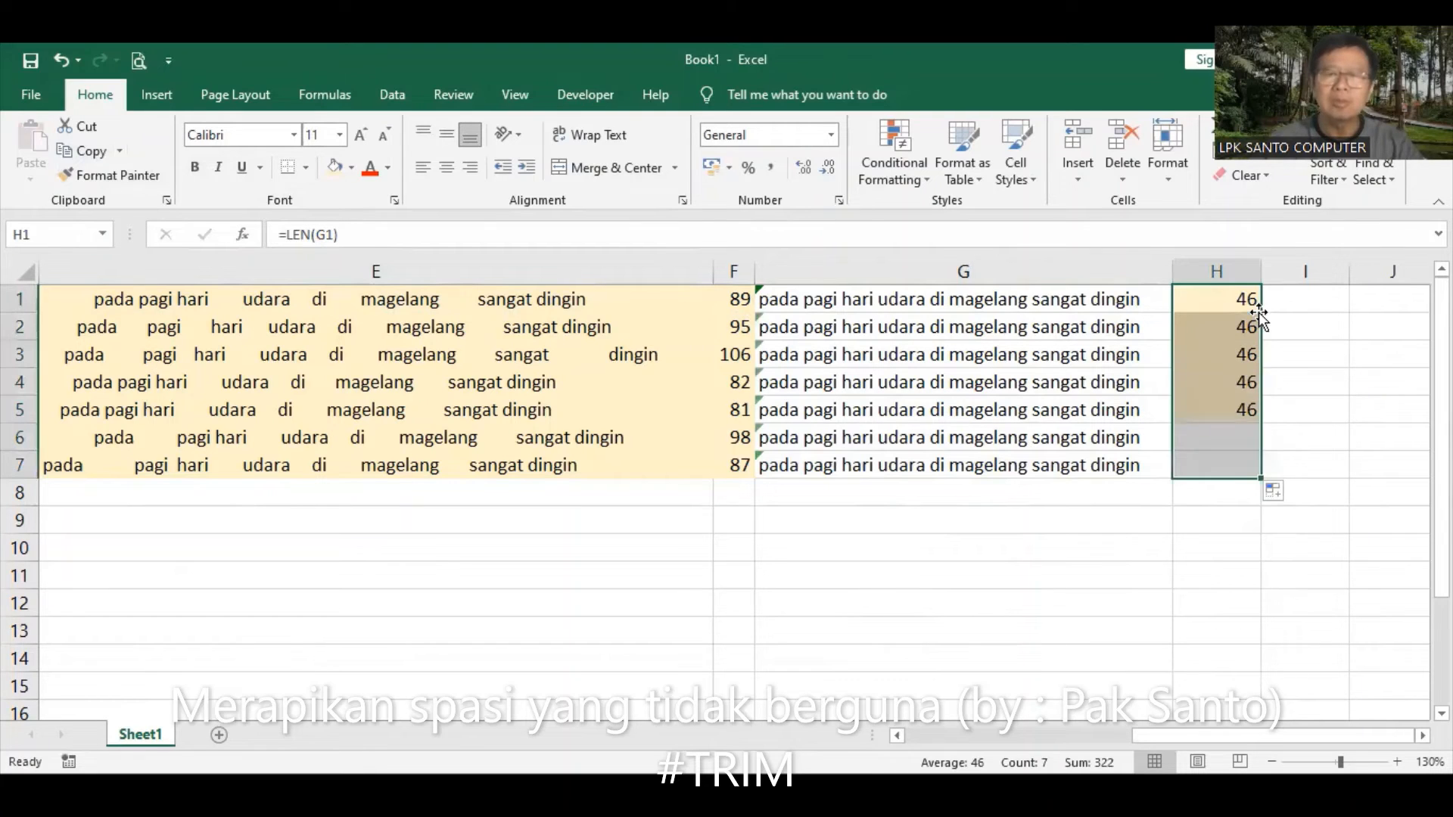
Shade the trimmed sentences and their character counts in G1:H7 with a light blue fill color.
{"action": "left_click", "coordinate": [979, 298]}
{"action": "left_click", "coordinate": [1235, 464], "text": "shift"}
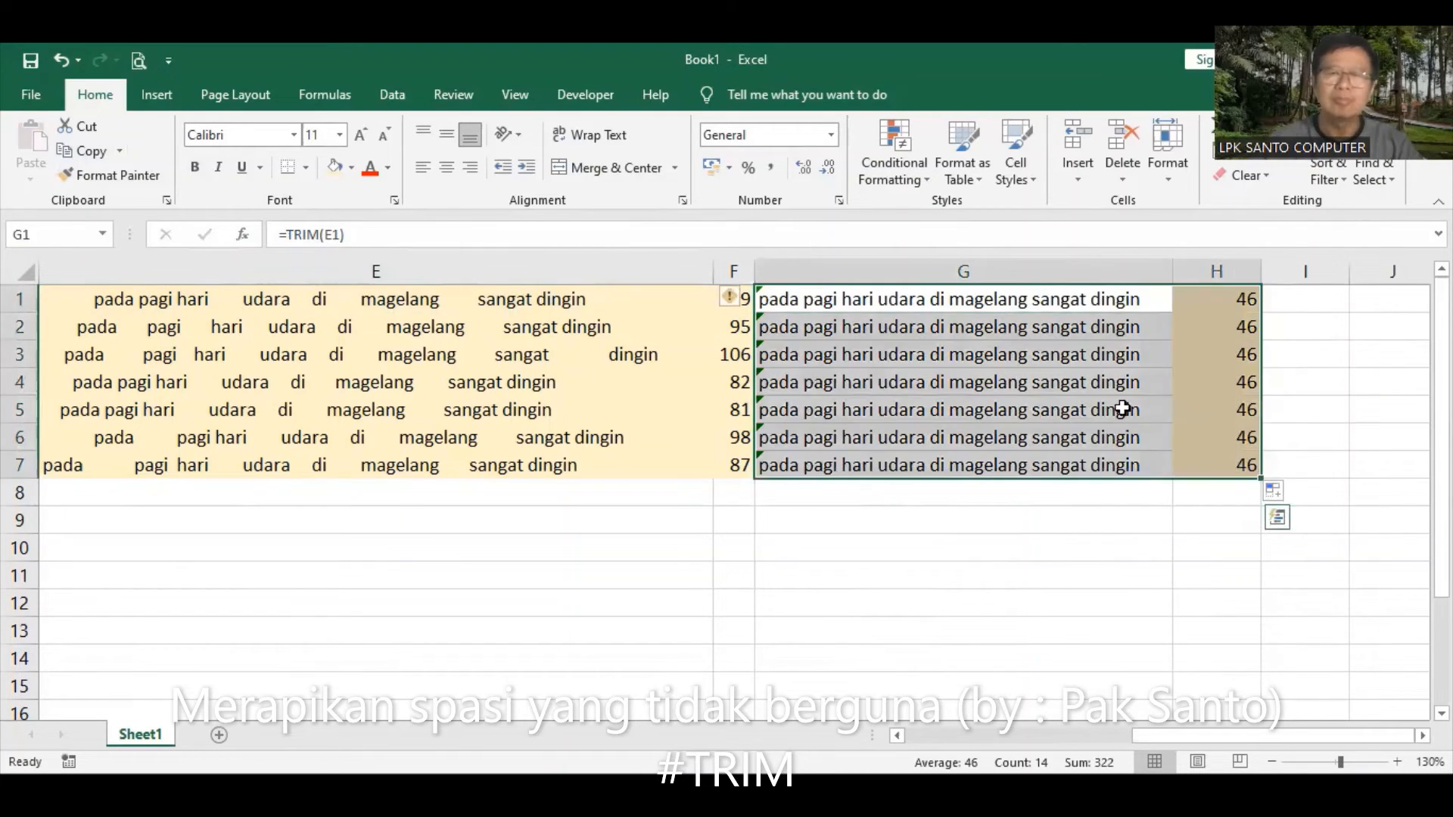
{"action": "left_click", "coordinate": [353, 168]}
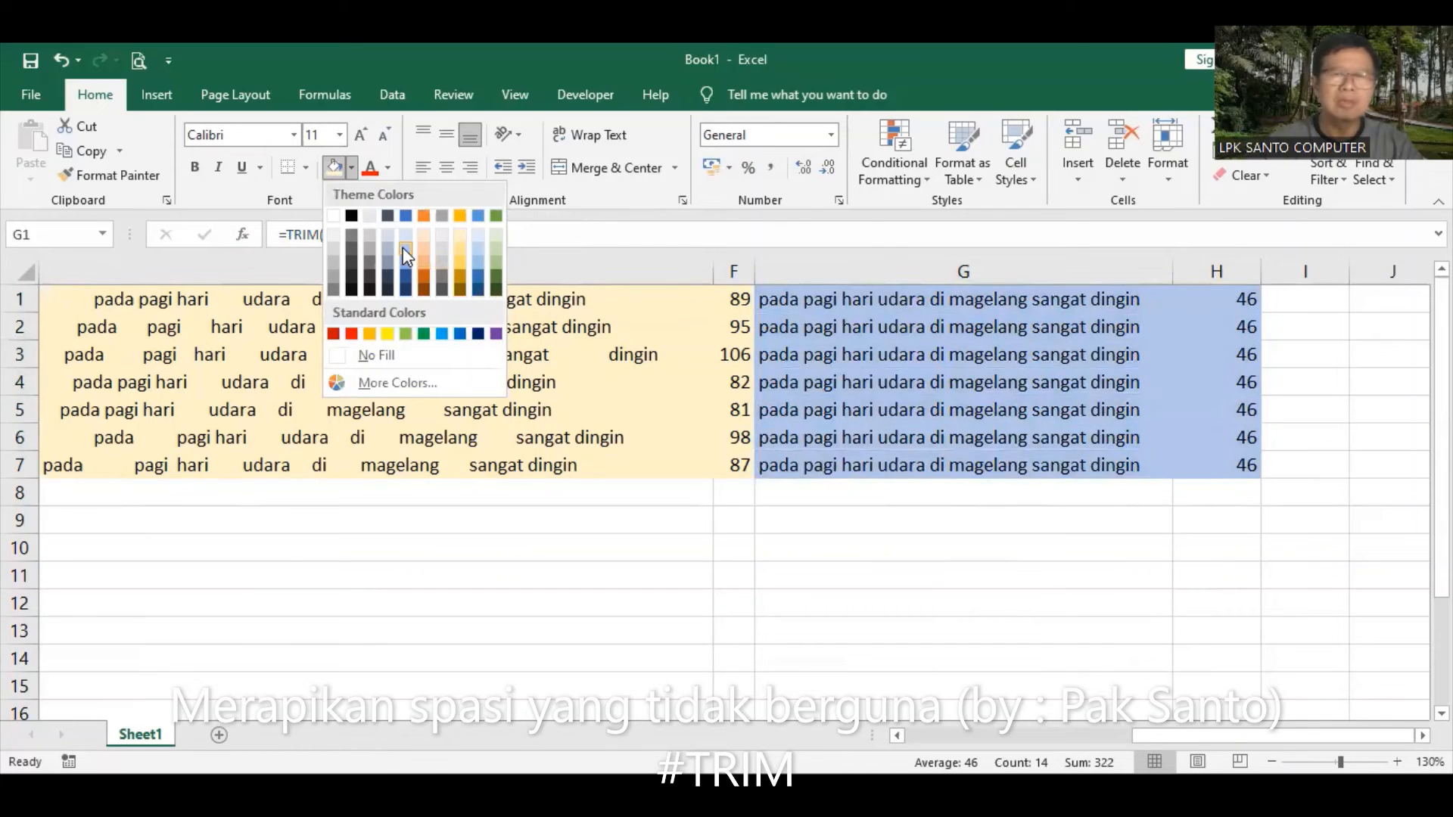
{"action": "left_click", "coordinate": [952, 546]}
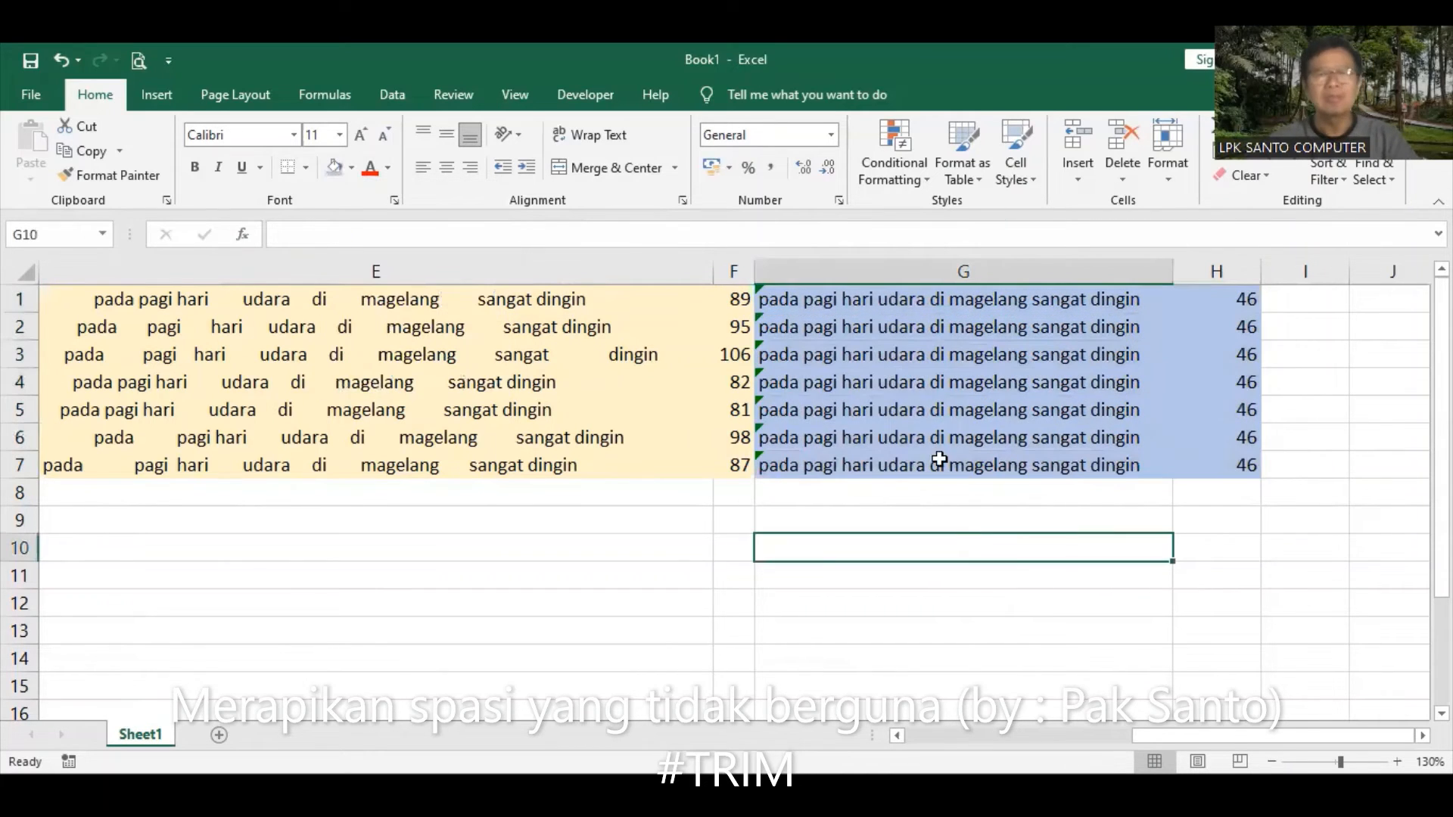
{"action": "left_click_drag", "start_coordinate": [885, 298], "coordinate": [890, 467]}
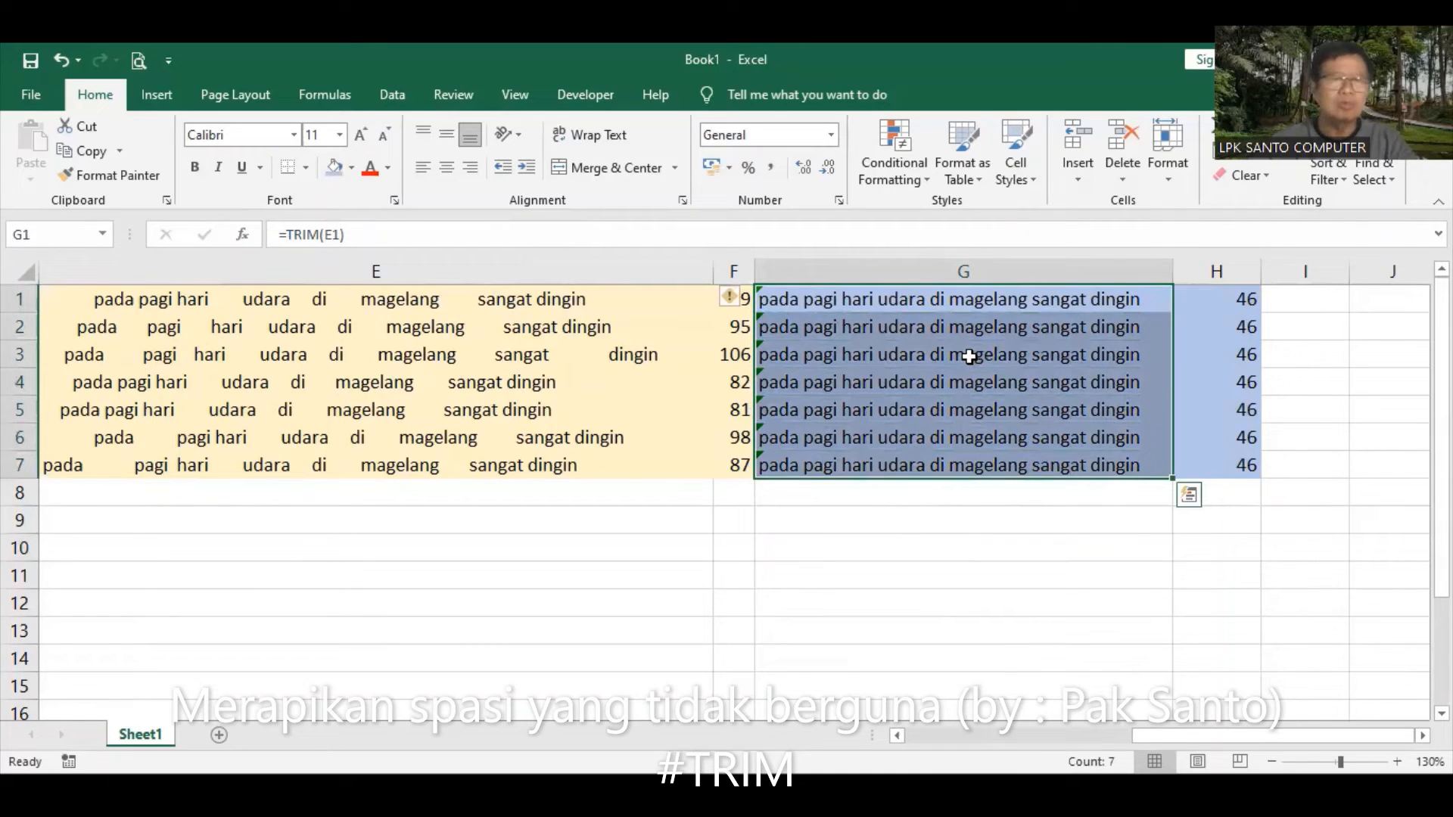
{"action": "left_click", "coordinate": [519, 304]}
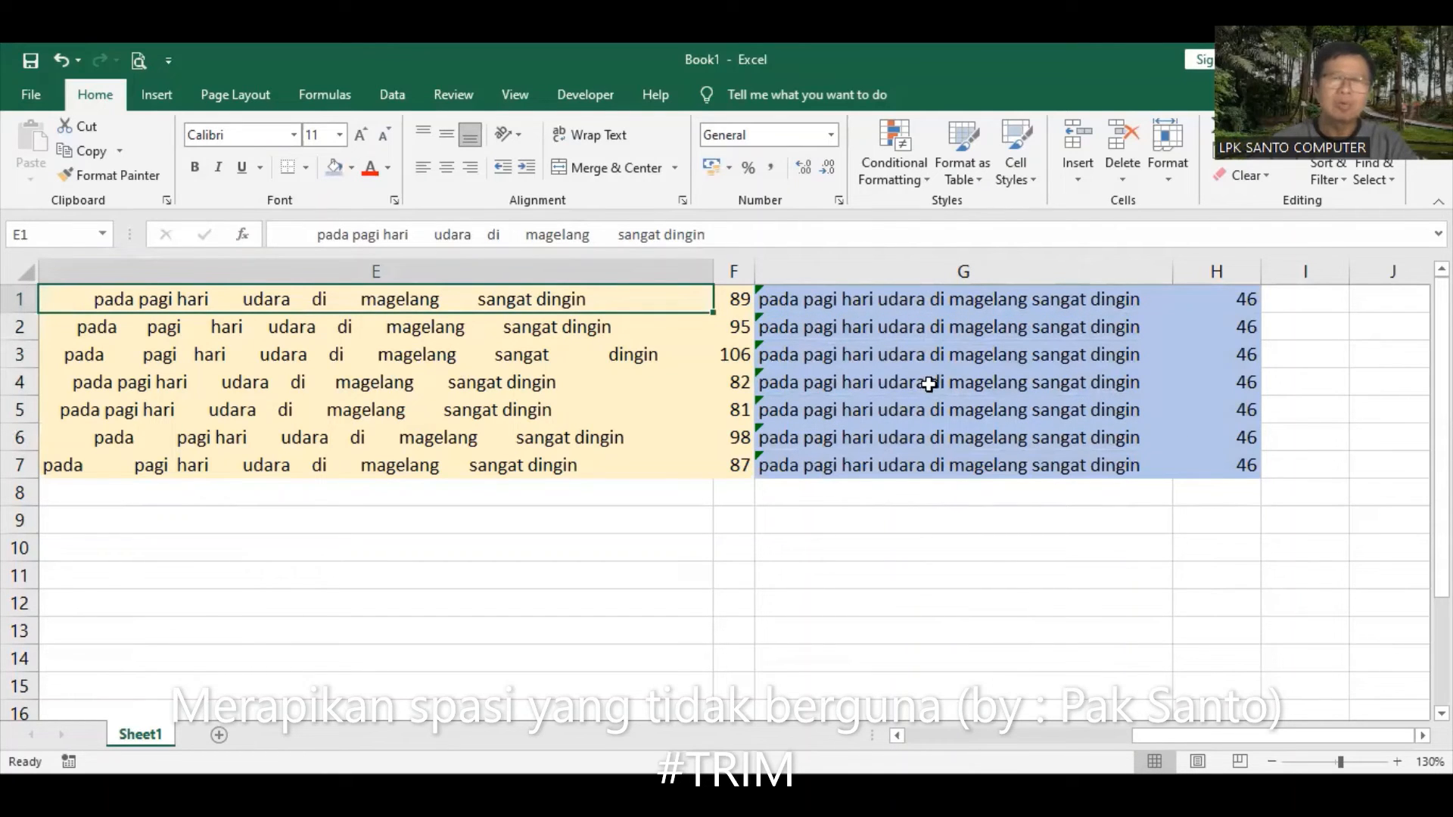
Copy the trimmed sentences in G1:G7 and paste them as values only into column E starting at E9.
{"action": "left_click", "coordinate": [987, 300]}
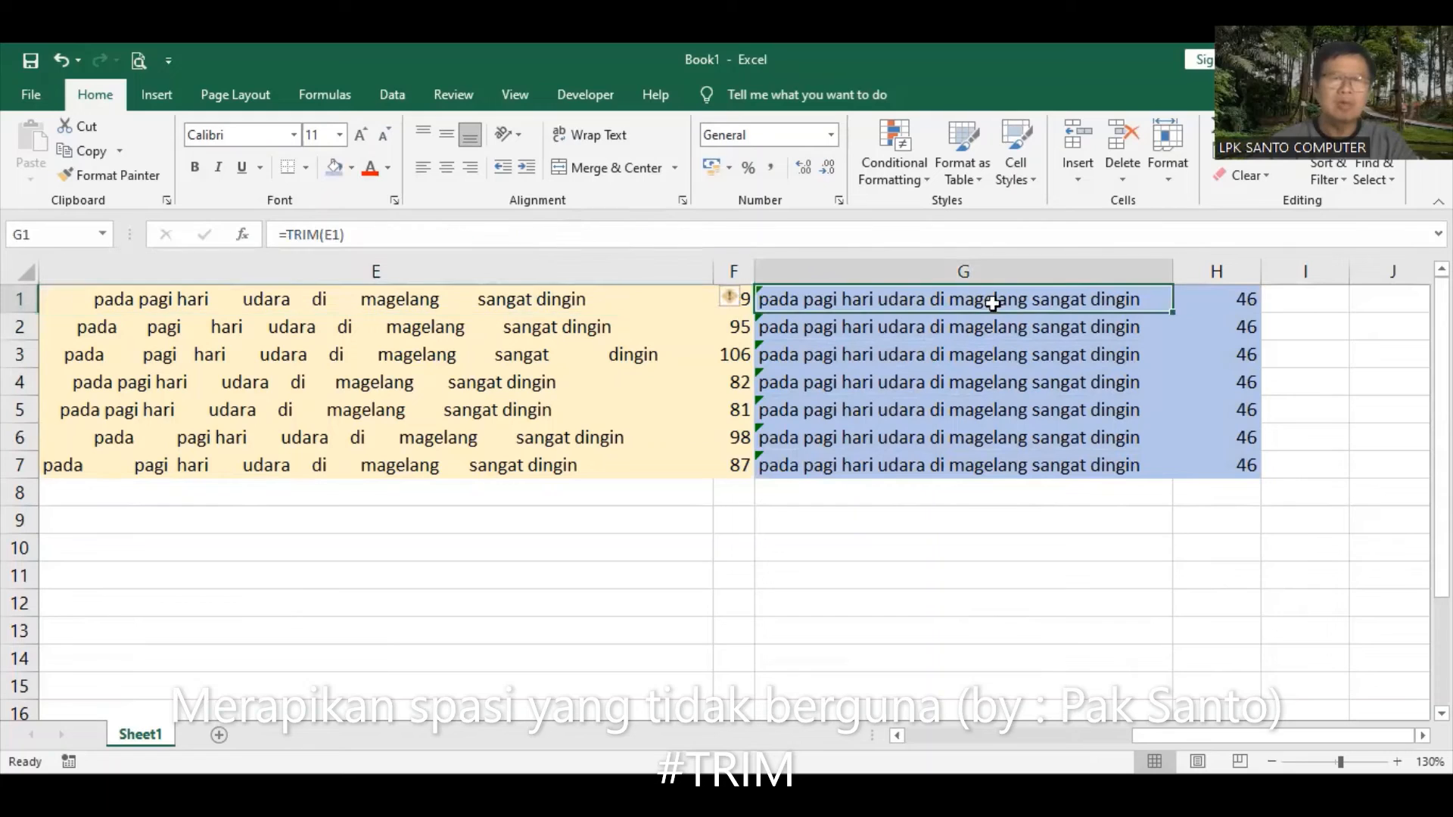
{"action": "left_click", "coordinate": [1013, 459], "text": "shift"}
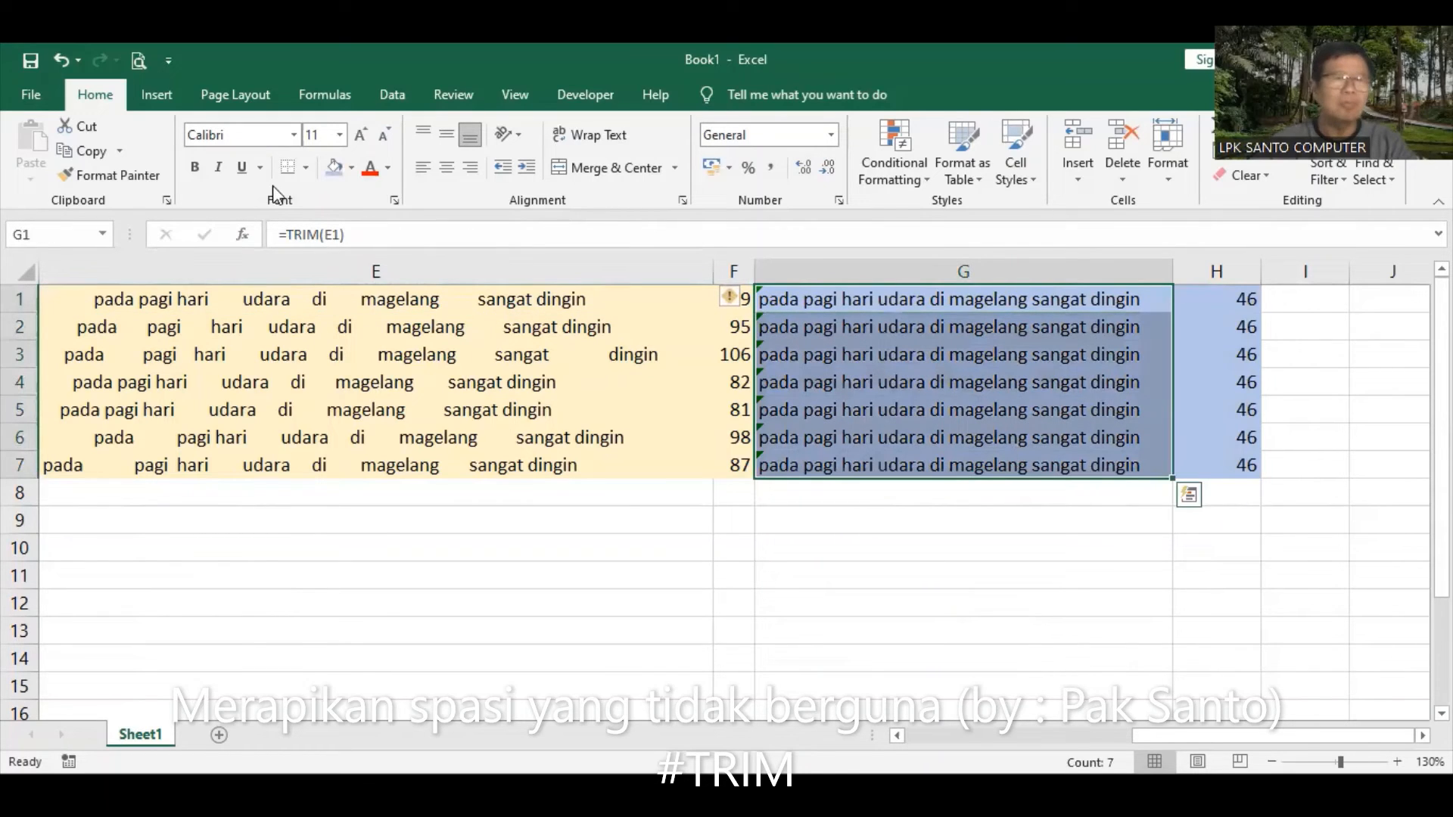
{"action": "left_click", "coordinate": [97, 155]}
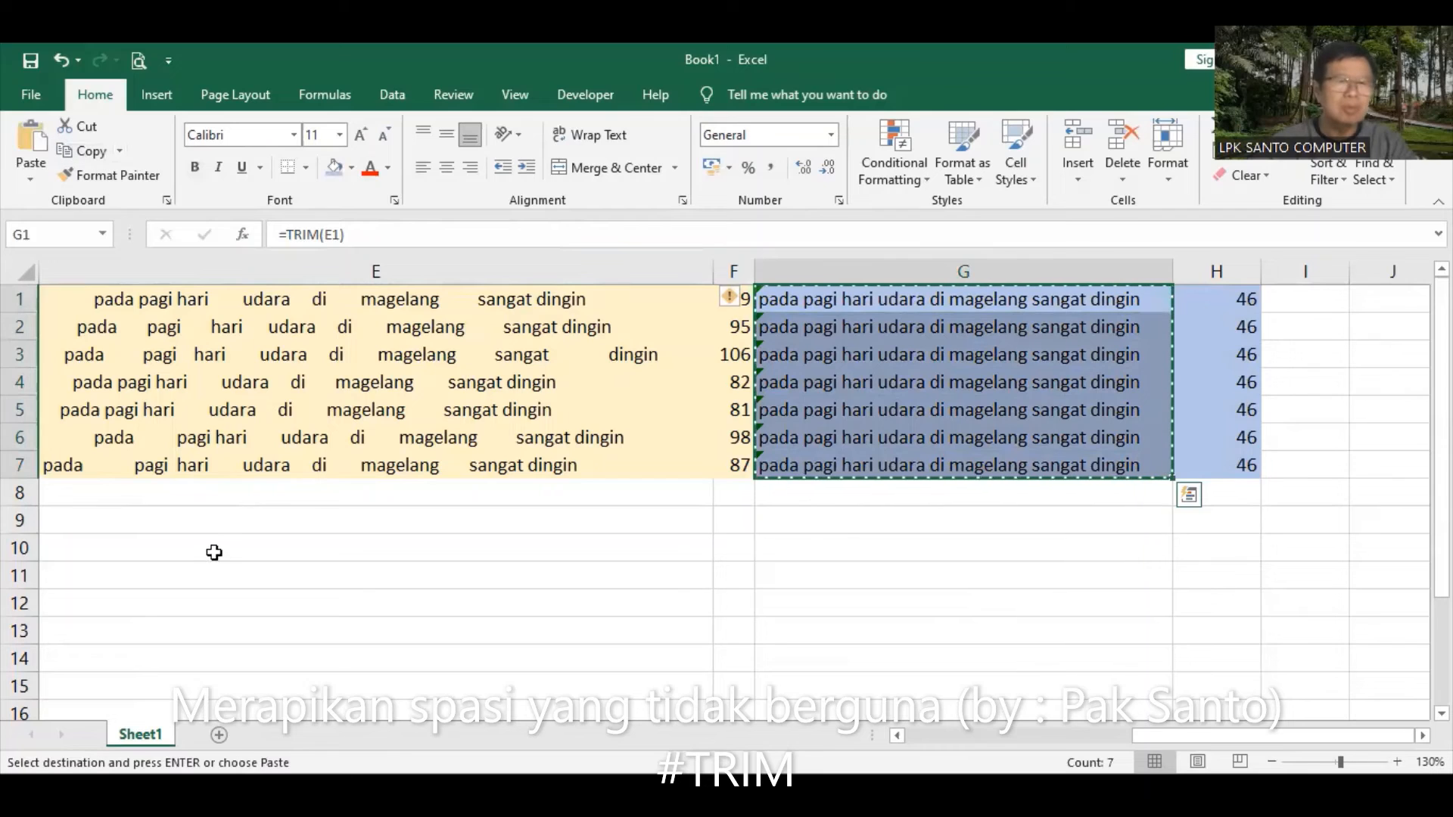
{"action": "left_click", "coordinate": [201, 523]}
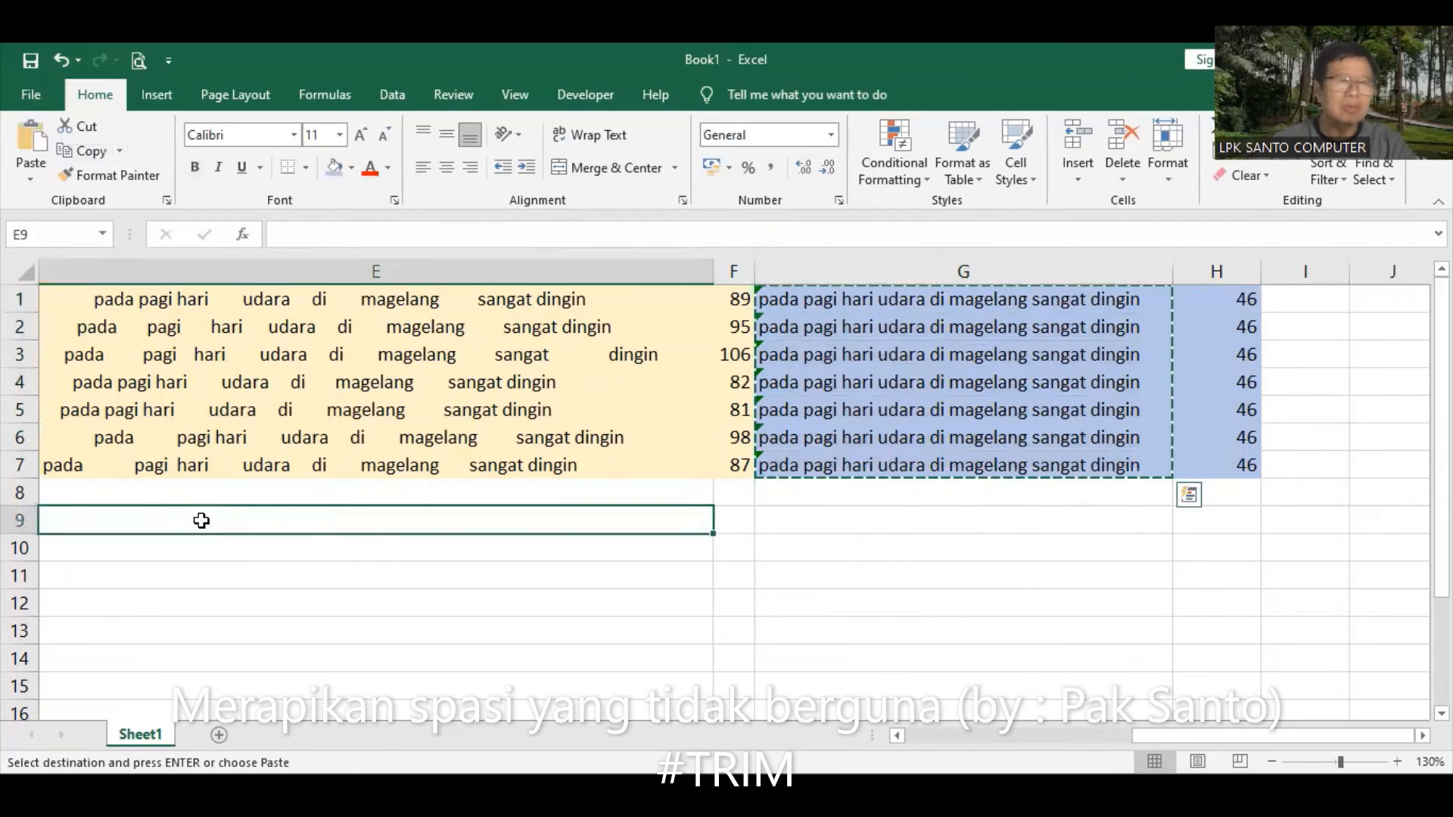
{"action": "left_click", "coordinate": [28, 180]}
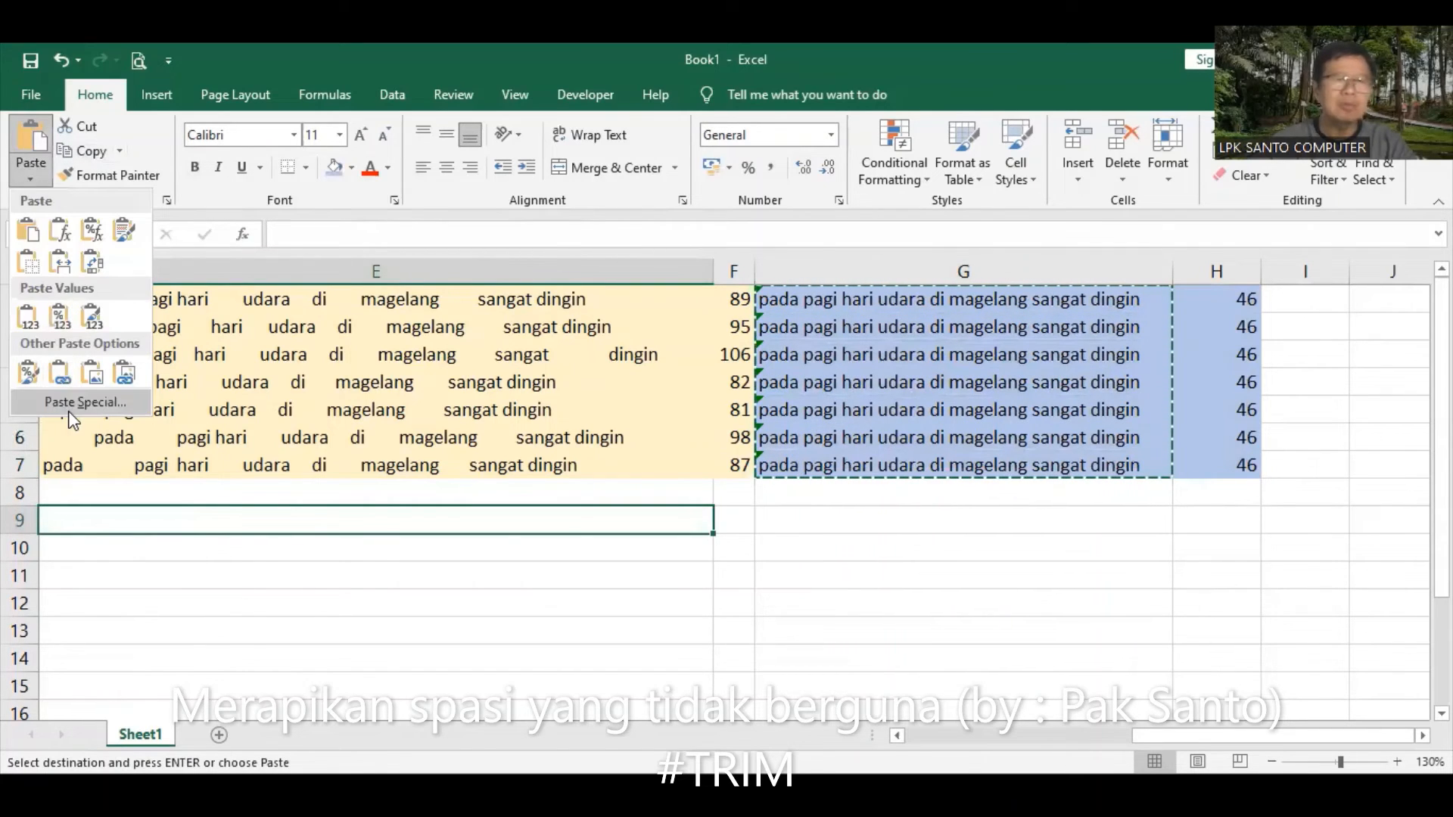
{"action": "left_click", "coordinate": [70, 409]}
{"action": "left_click", "coordinate": [393, 466]}
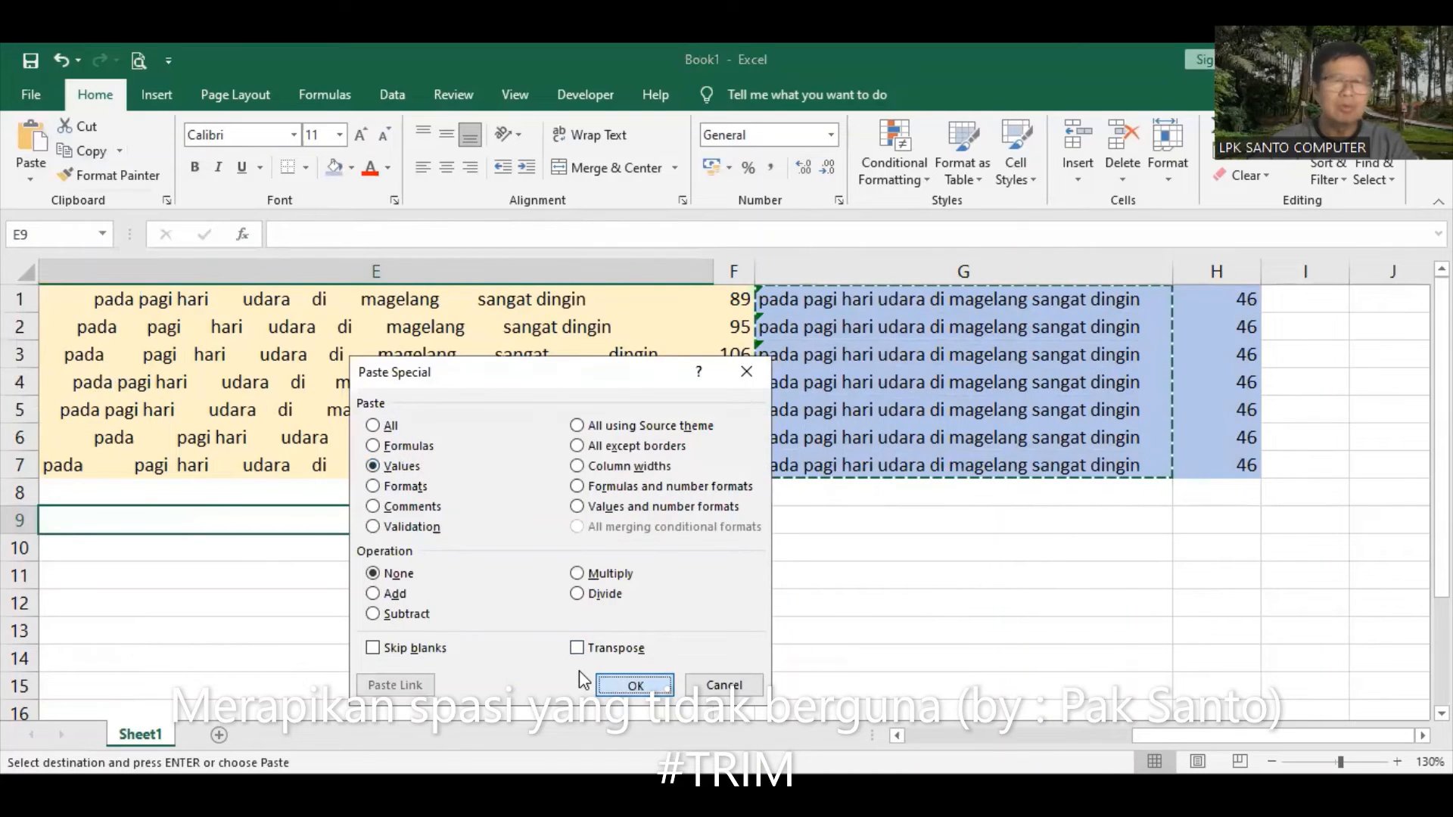
{"action": "left_click", "coordinate": [634, 685]}
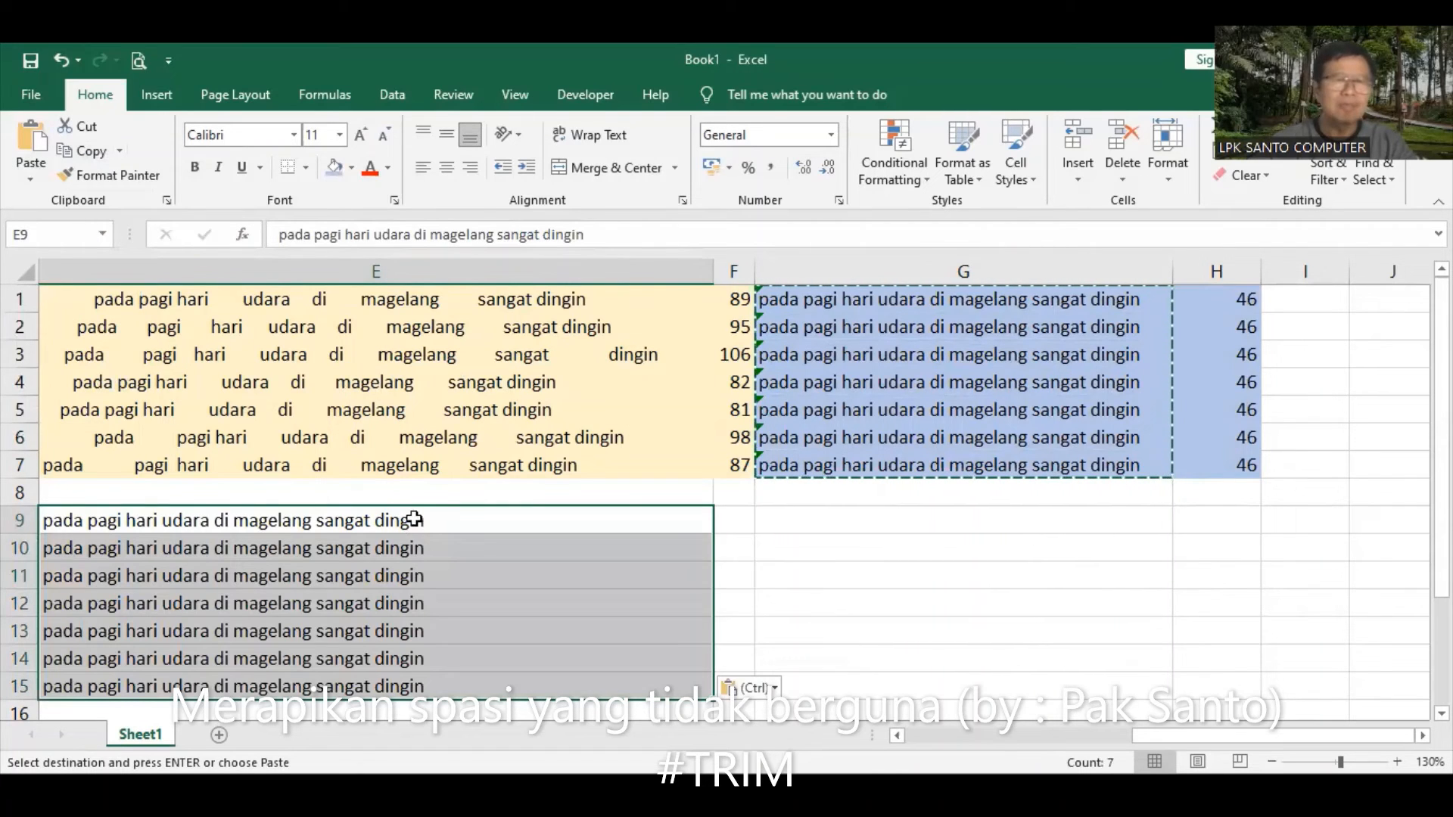
Shade the pasted sentences in E9:E15 with a light green fill color.
{"action": "left_click", "coordinate": [351, 169]}
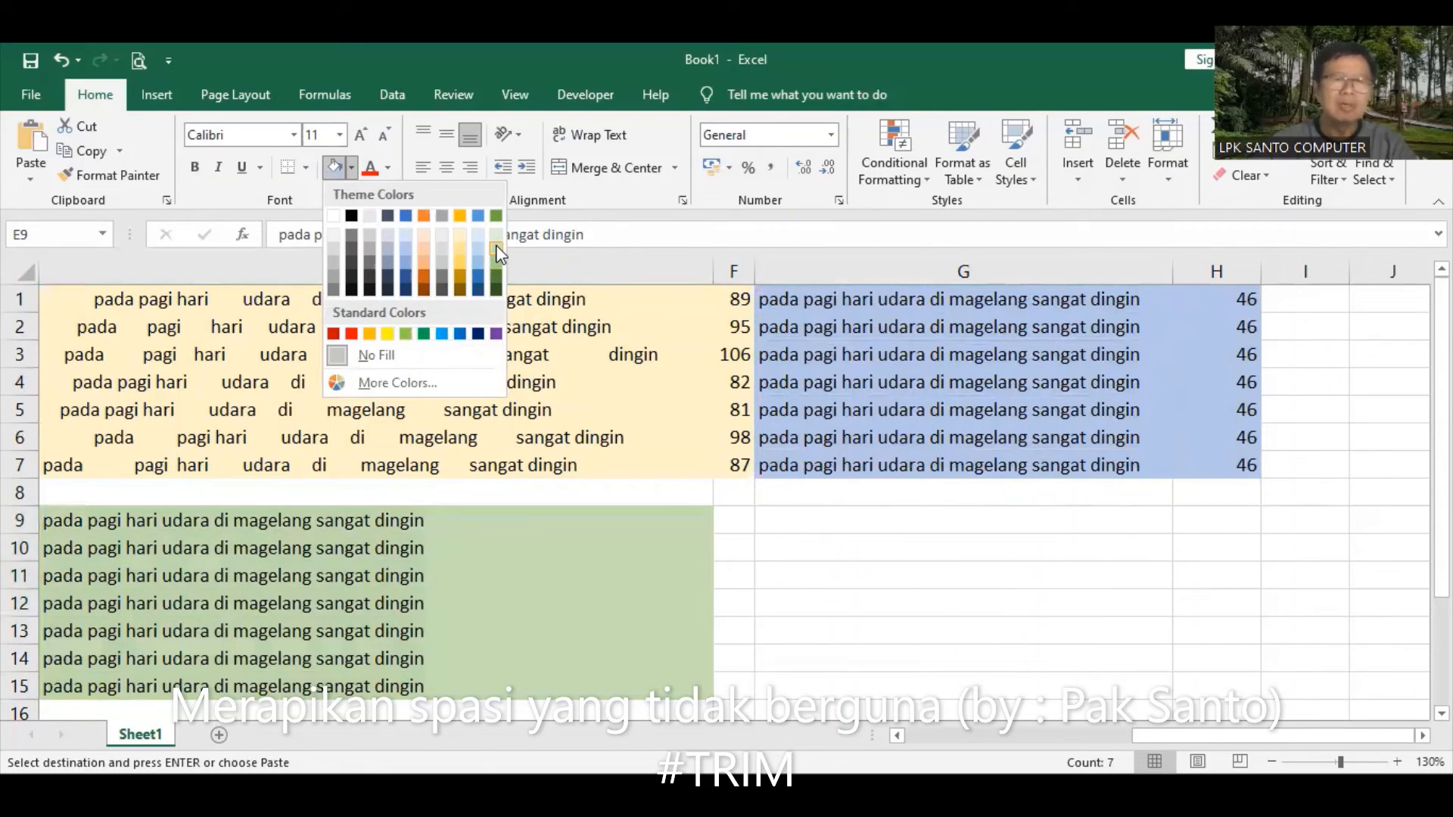
{"action": "left_click", "coordinate": [497, 254]}
{"action": "left_click", "coordinate": [765, 548]}
Compare the cell contents of the TRIM formulas in G1:G7 with the values pasted in E9:E15.
{"action": "left_click", "coordinate": [456, 530]}
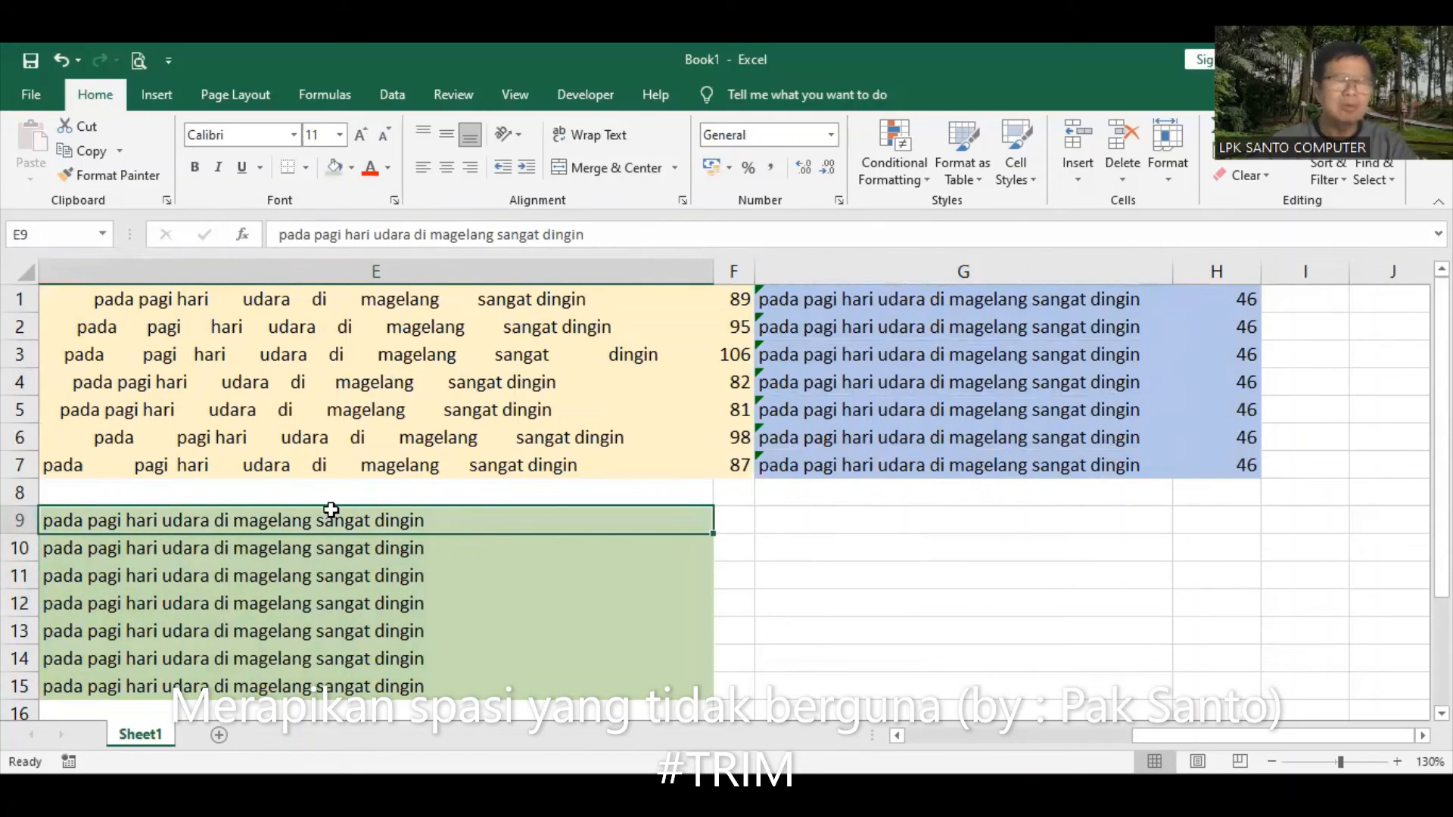
{"action": "left_click", "coordinate": [853, 297]}
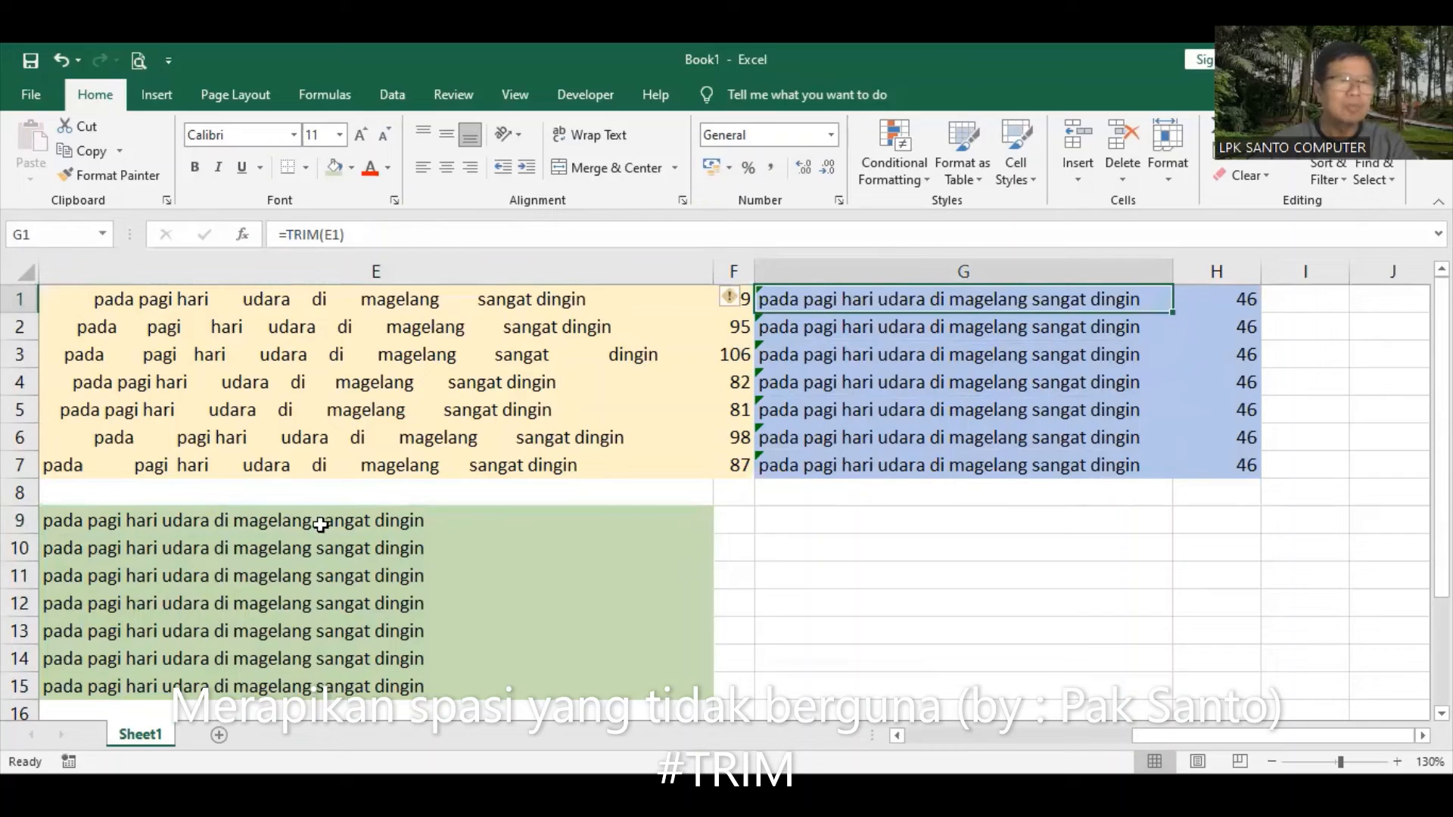
{"action": "left_click", "coordinate": [271, 522]}
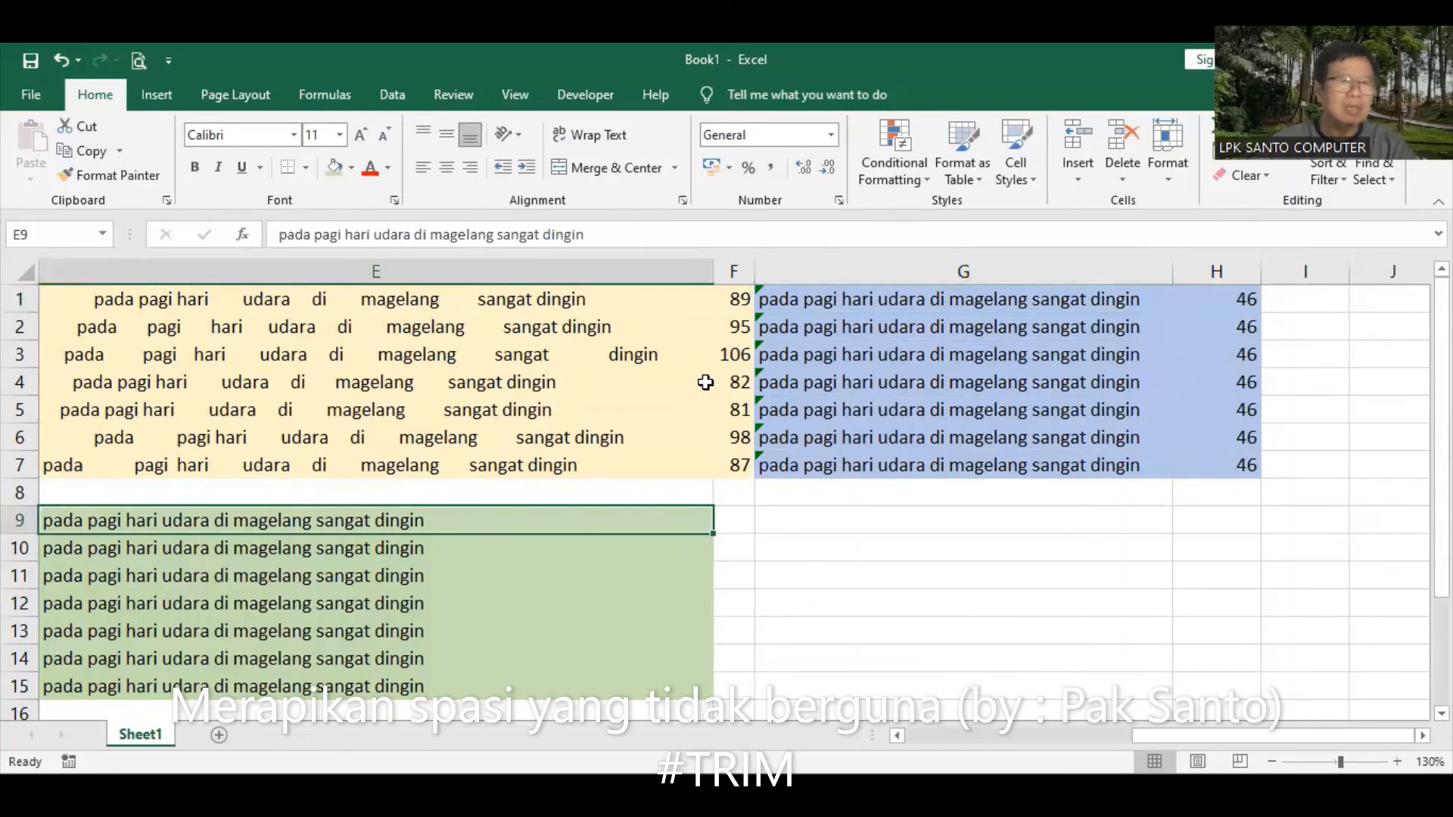
{"action": "left_click", "coordinate": [893, 305]}
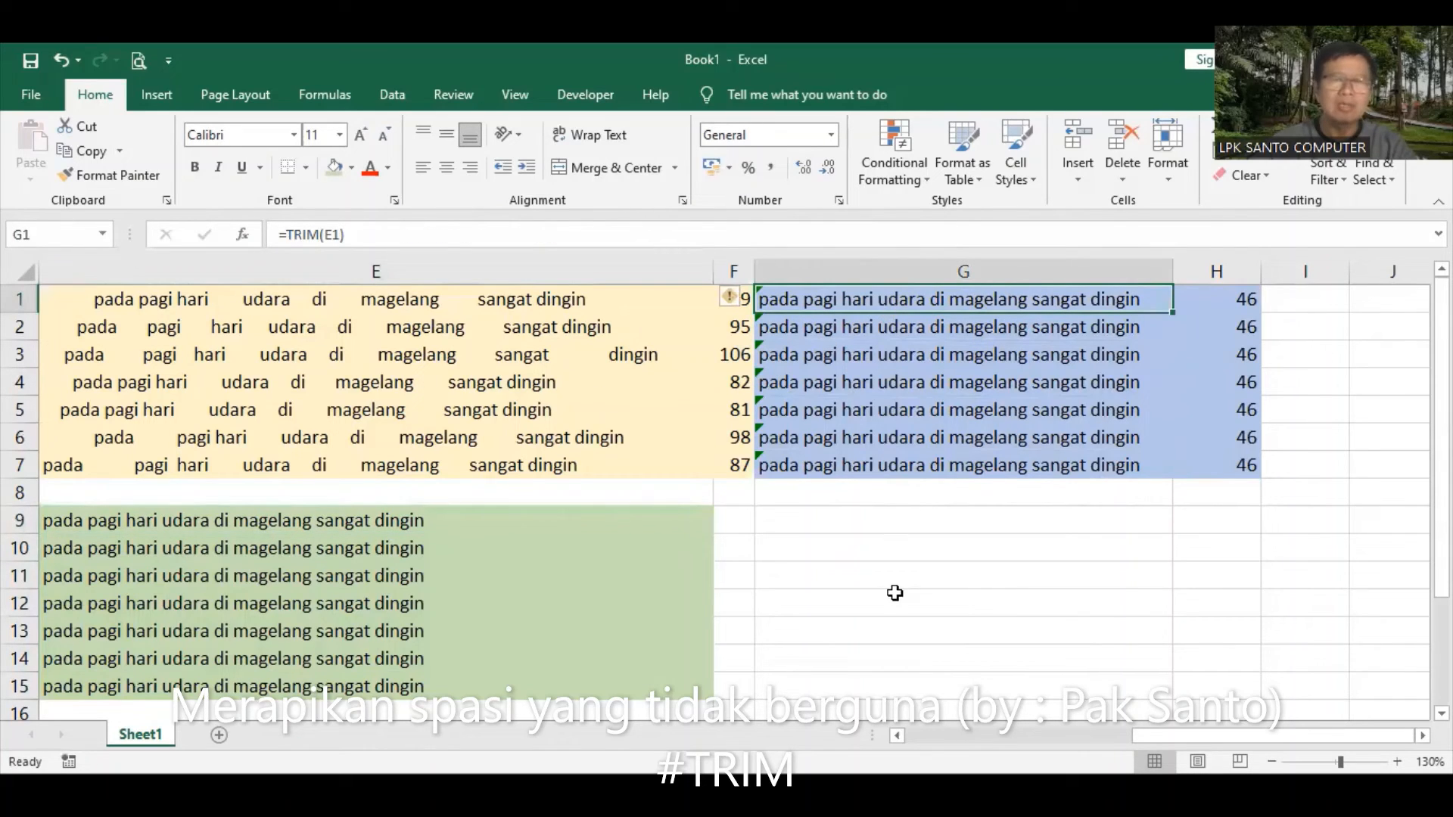
{"action": "left_click", "coordinate": [463, 520]}
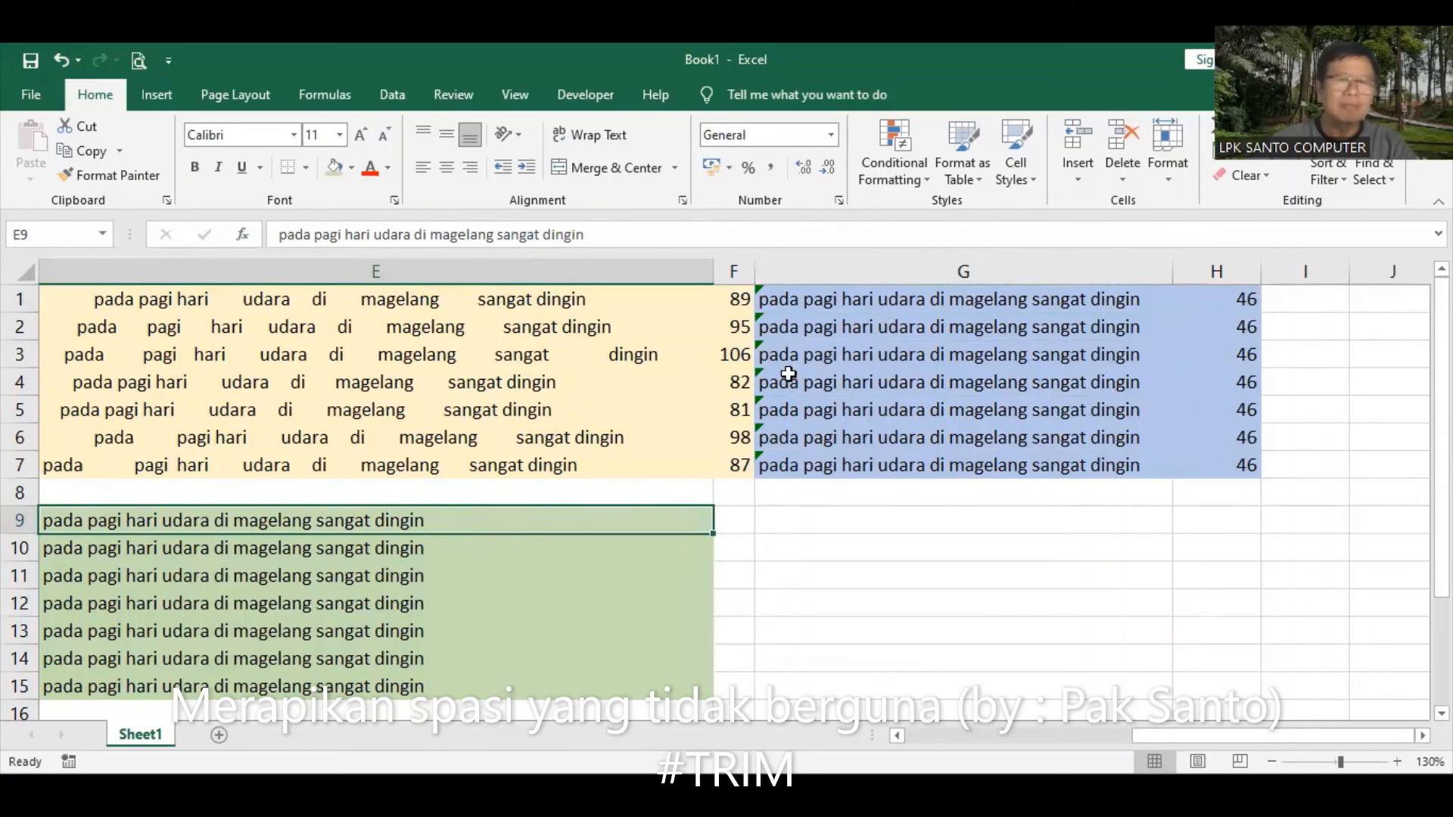
{"action": "left_click", "coordinate": [893, 303]}
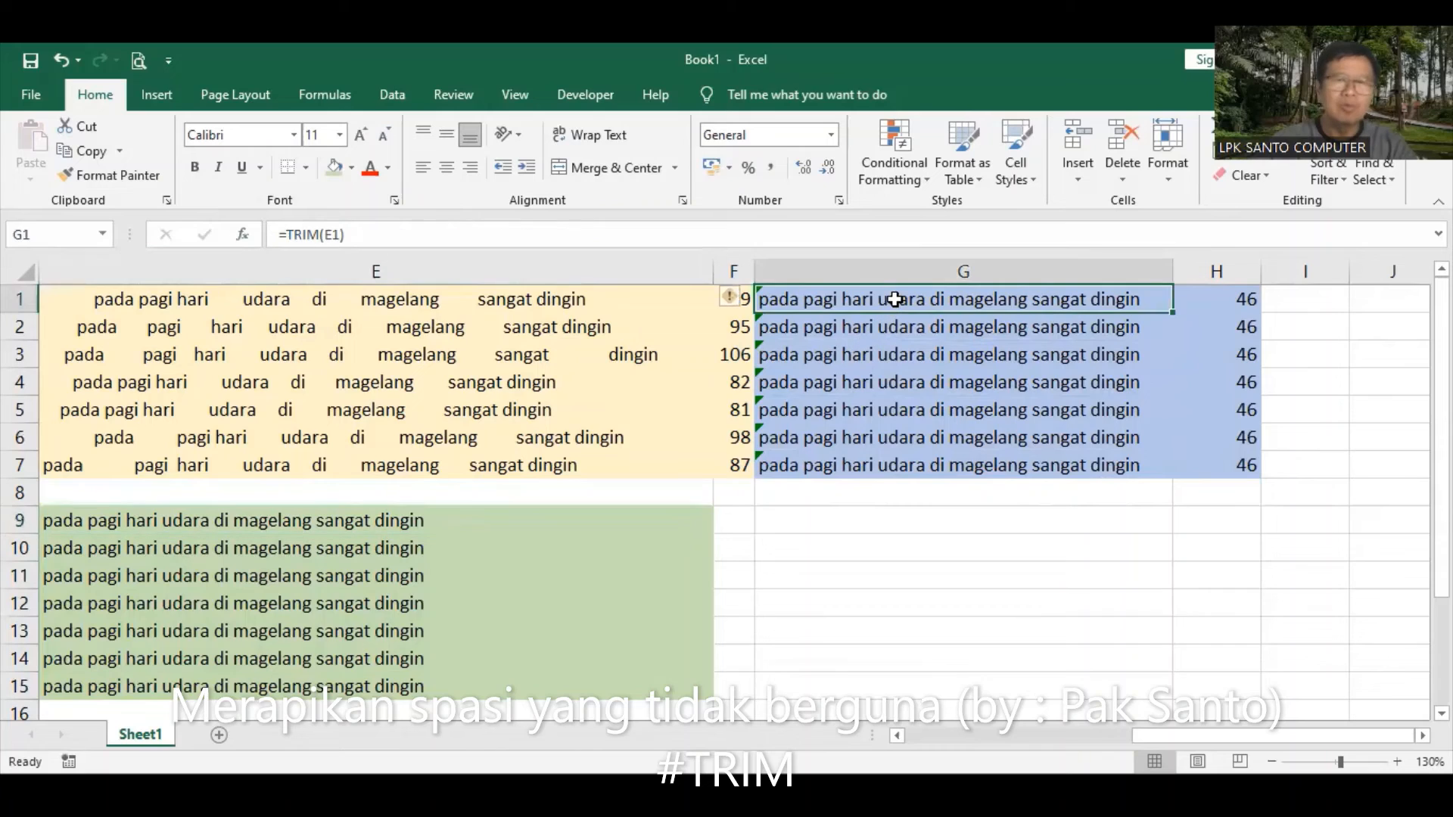
{"action": "left_click", "coordinate": [935, 469], "text": "shift"}
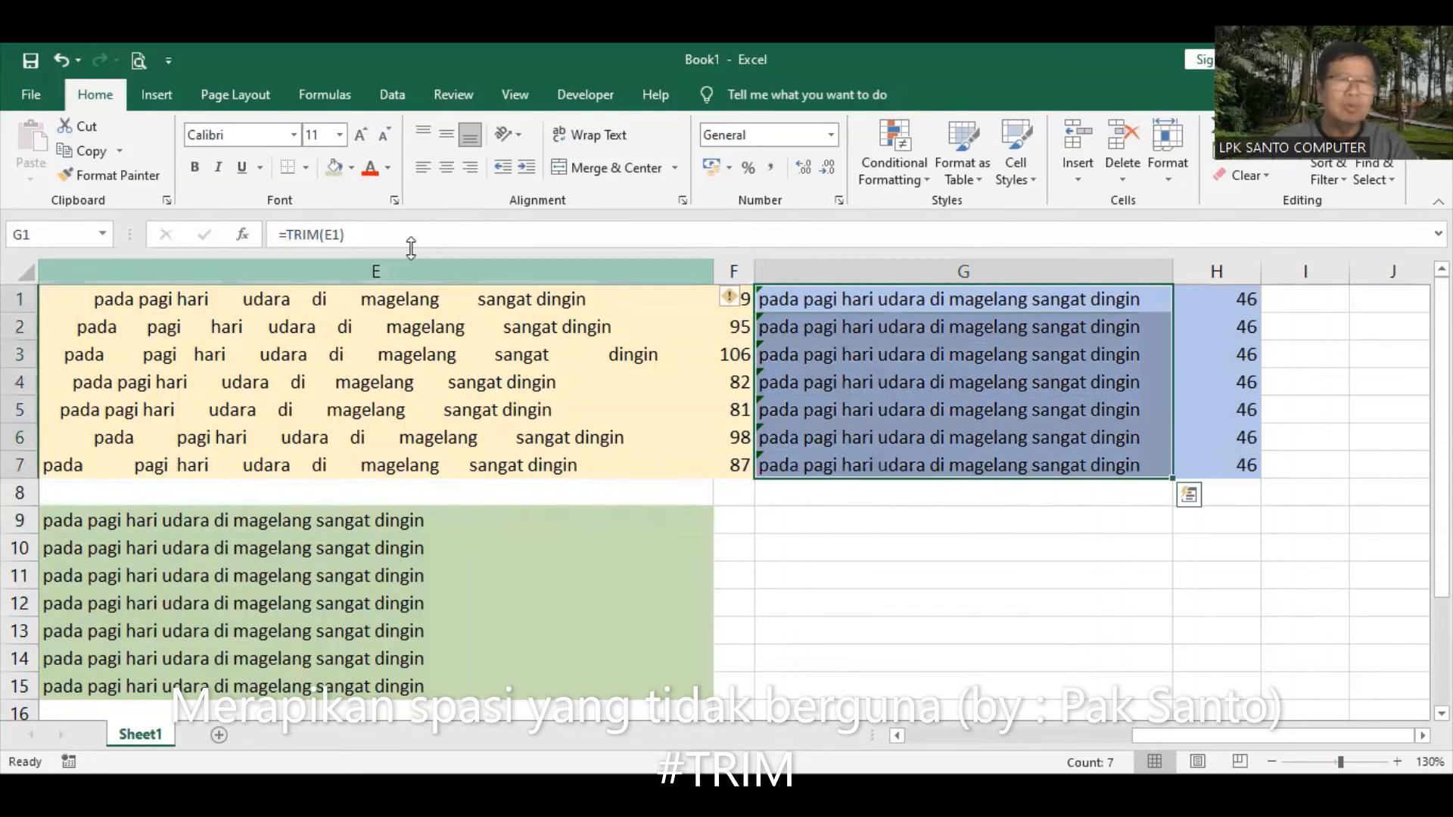
{"action": "left_click", "coordinate": [409, 519]}
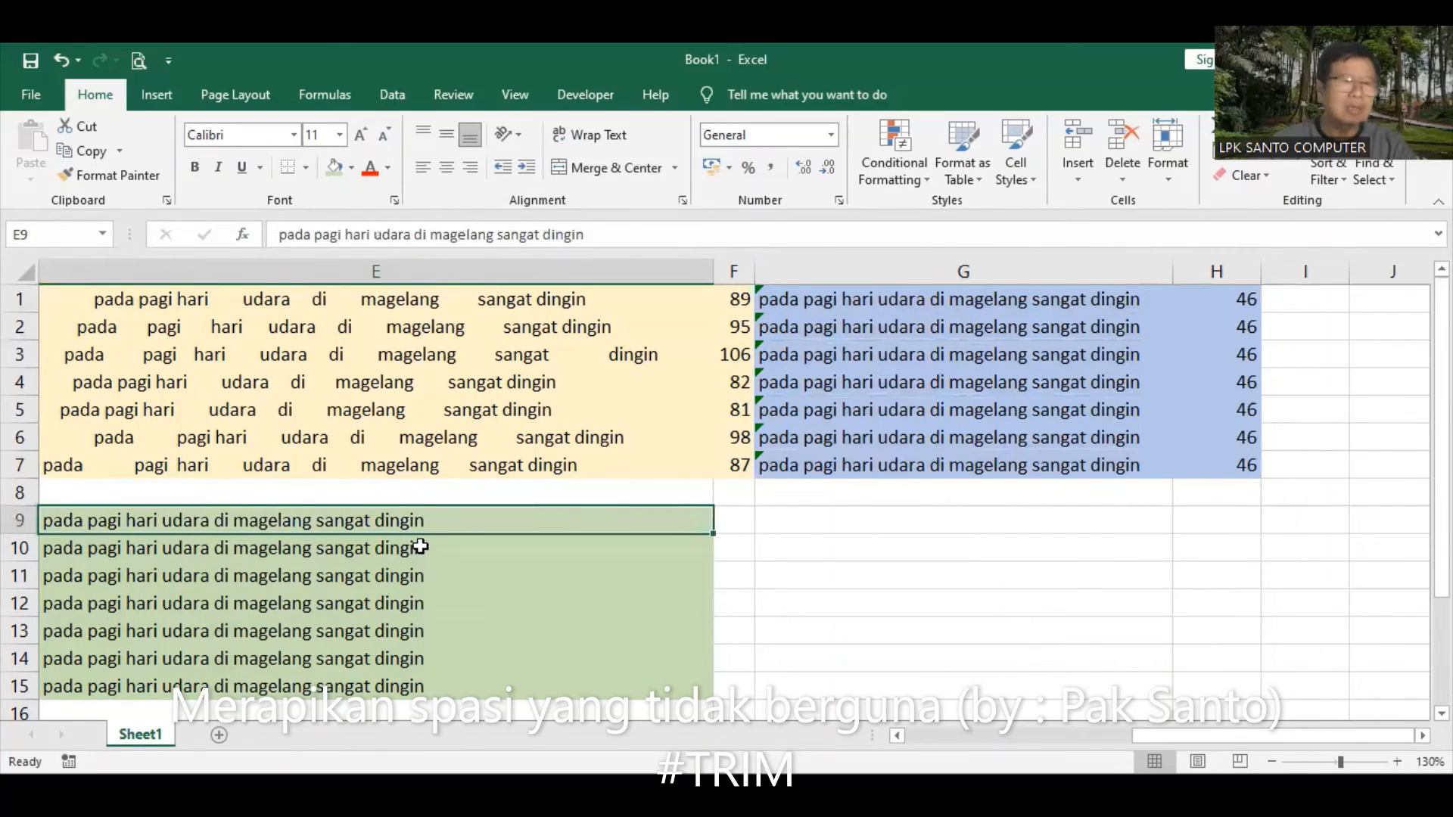
{"action": "left_click", "coordinate": [360, 675], "text": "shift"}
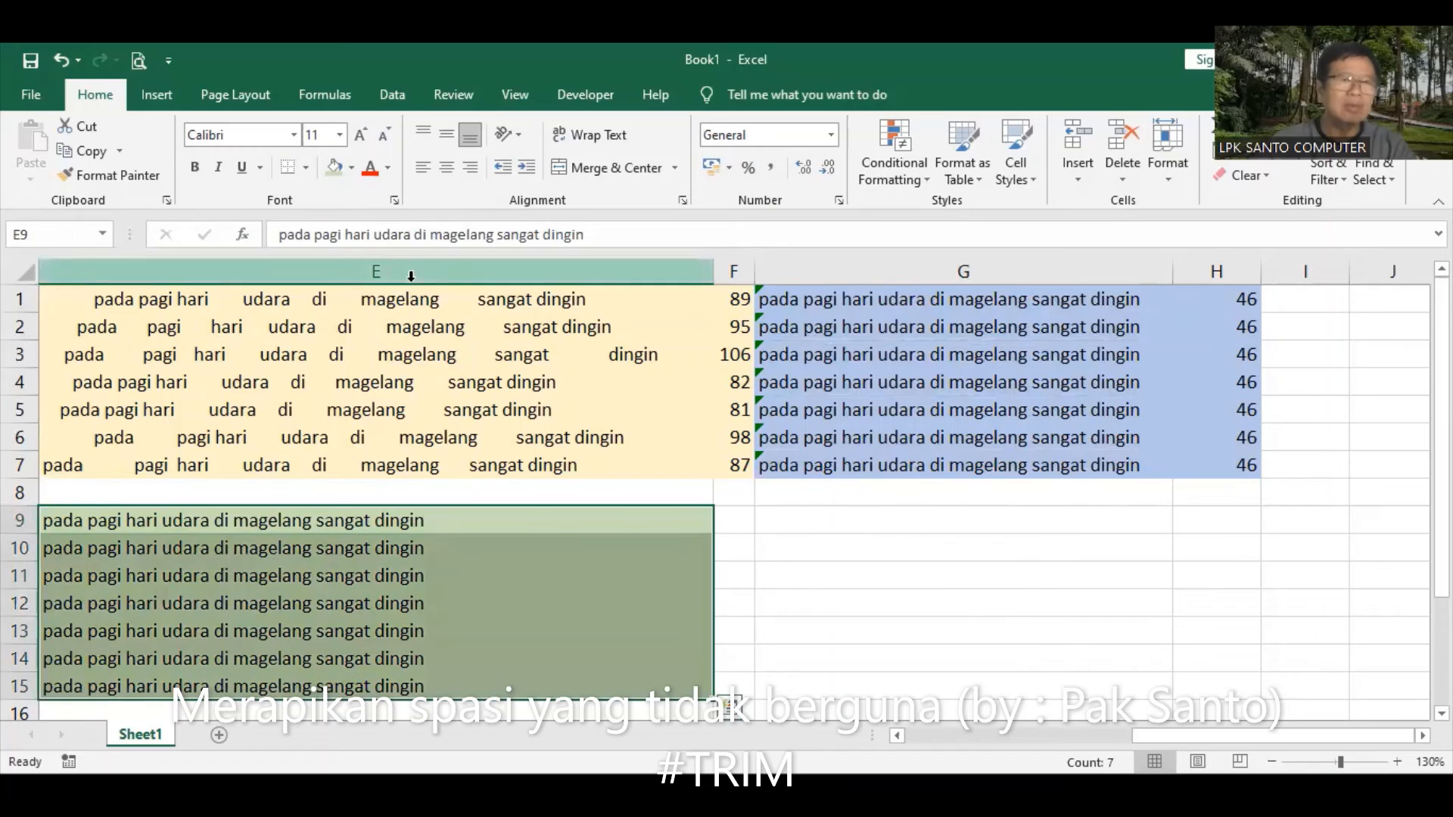
{"action": "left_click", "coordinate": [829, 548]}
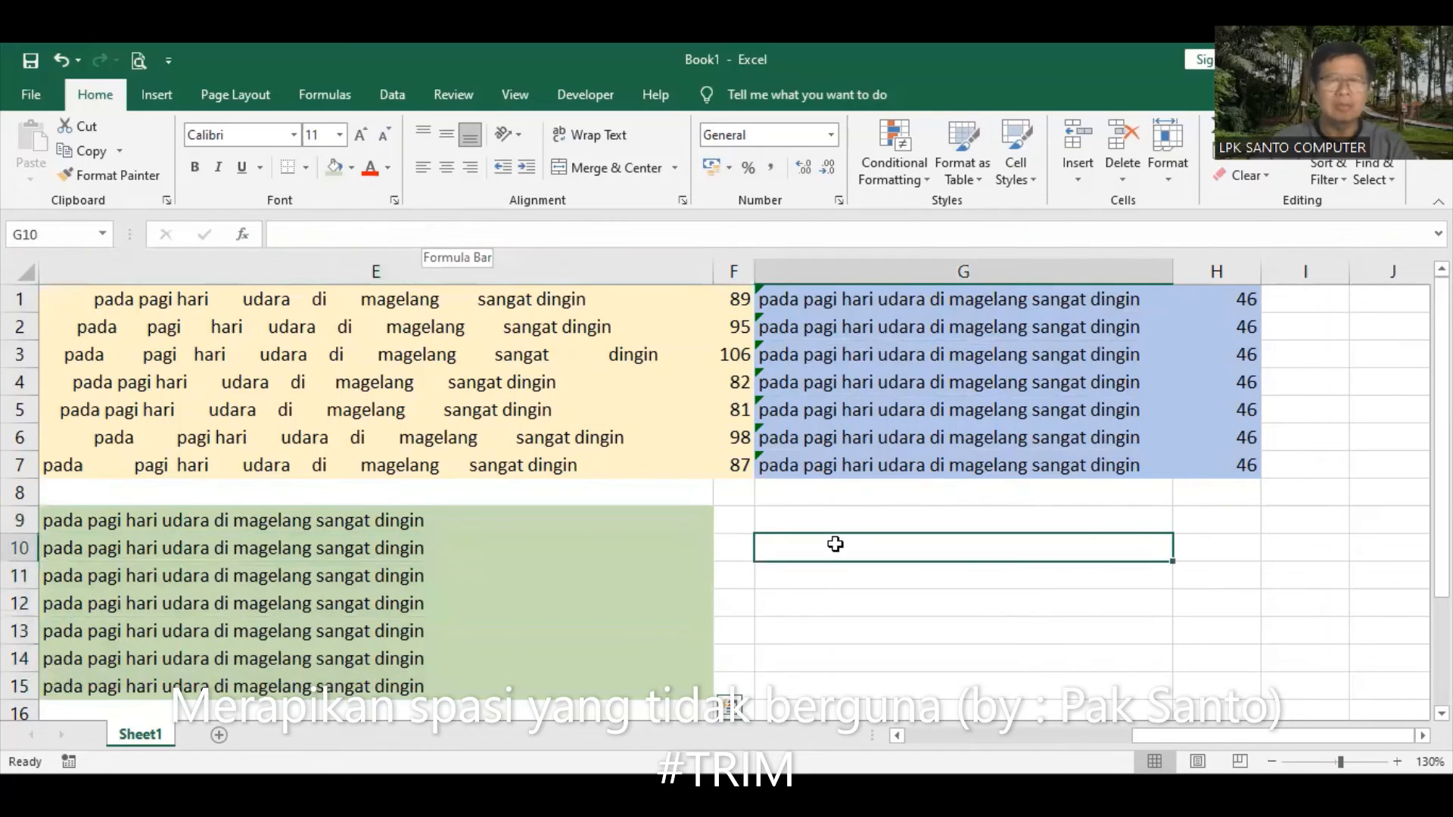